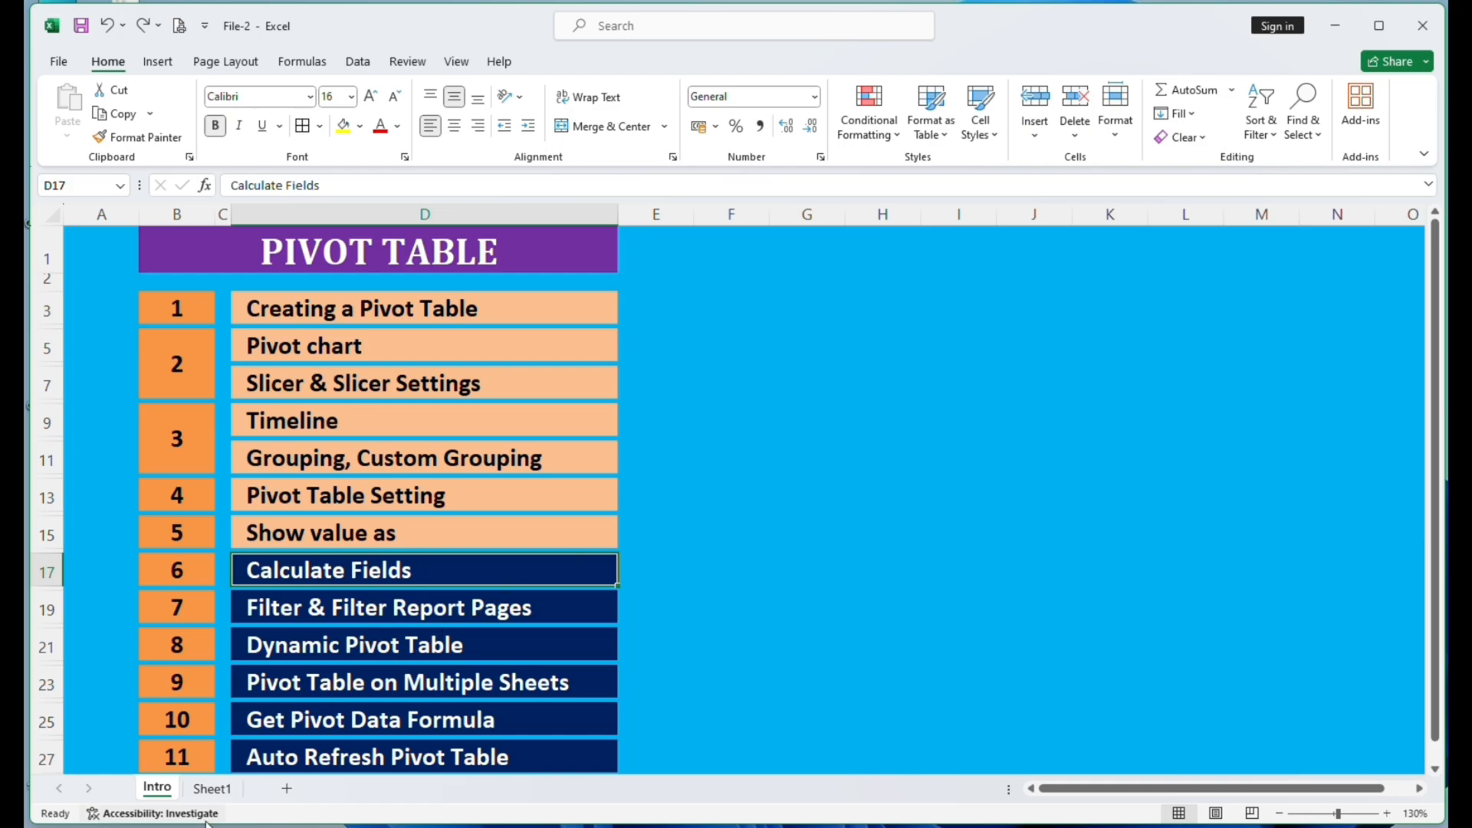
- Insert a PivotTable on a new worksheet from the Sheet1 sales data, with Name as rows and Sales as summed values
{"action": "left_click", "coordinate": [209, 794]}
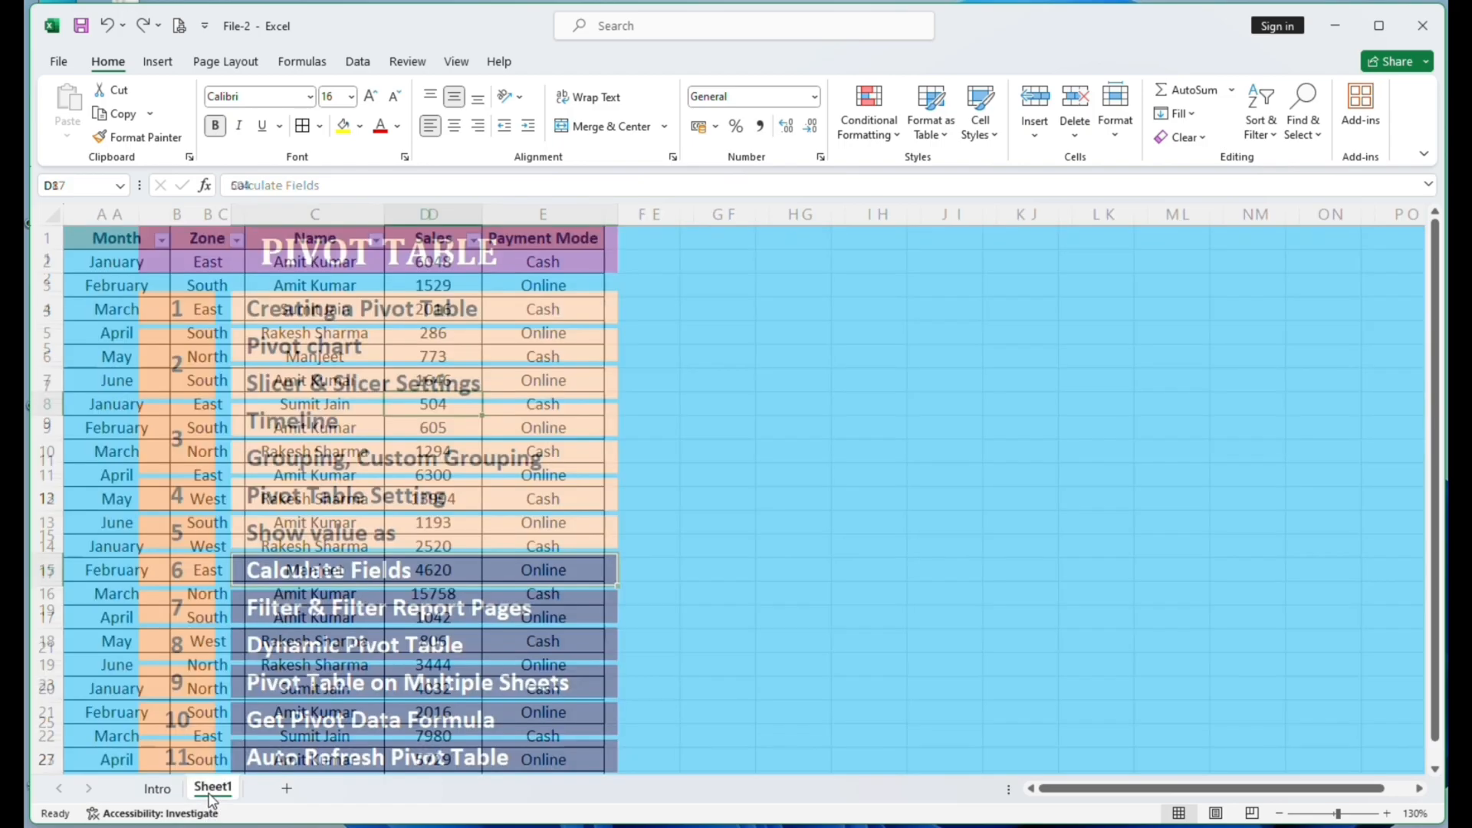
{"action": "left_click", "coordinate": [293, 589]}
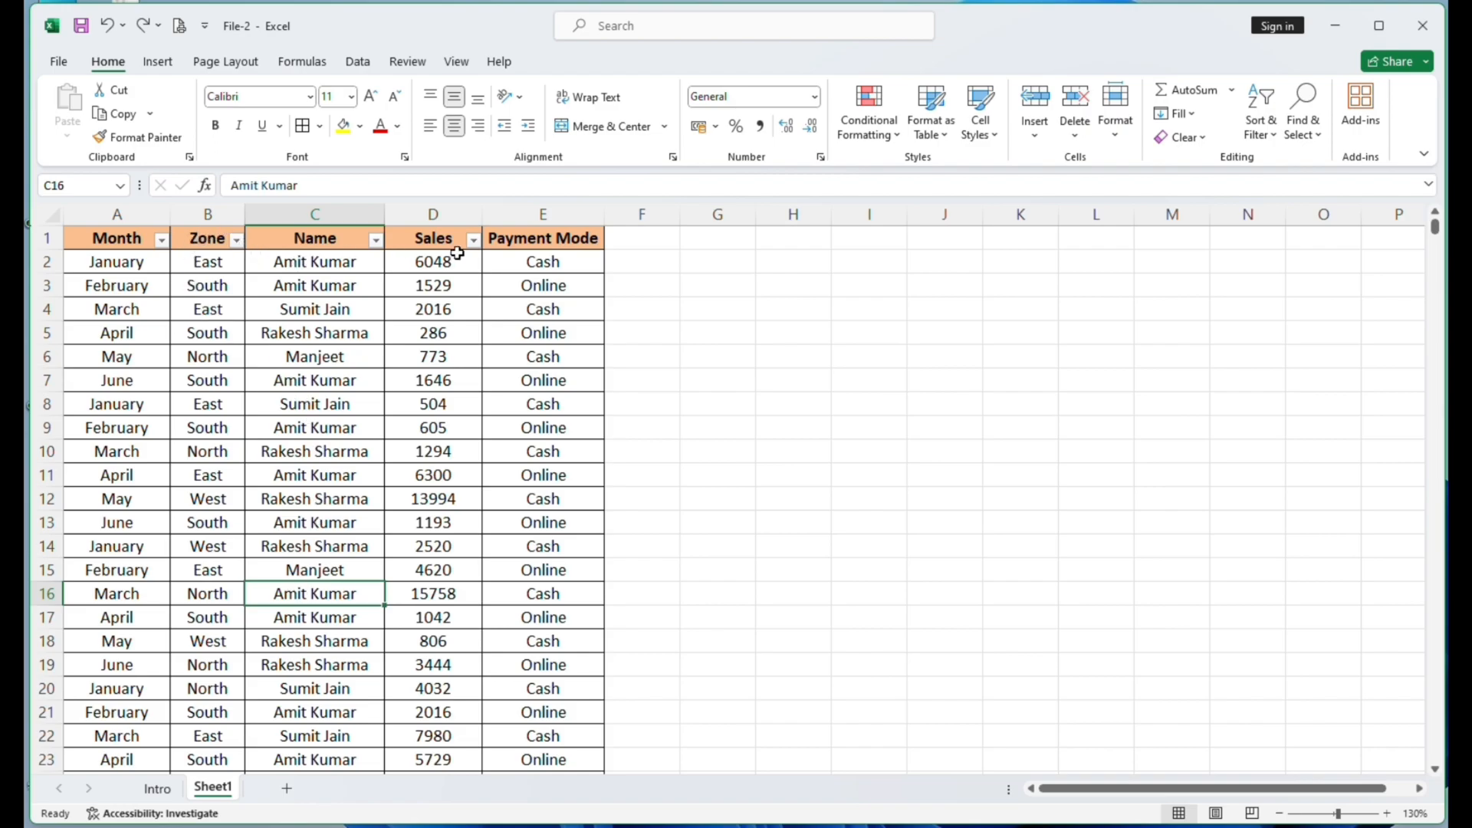
{"action": "left_click", "coordinate": [549, 242]}
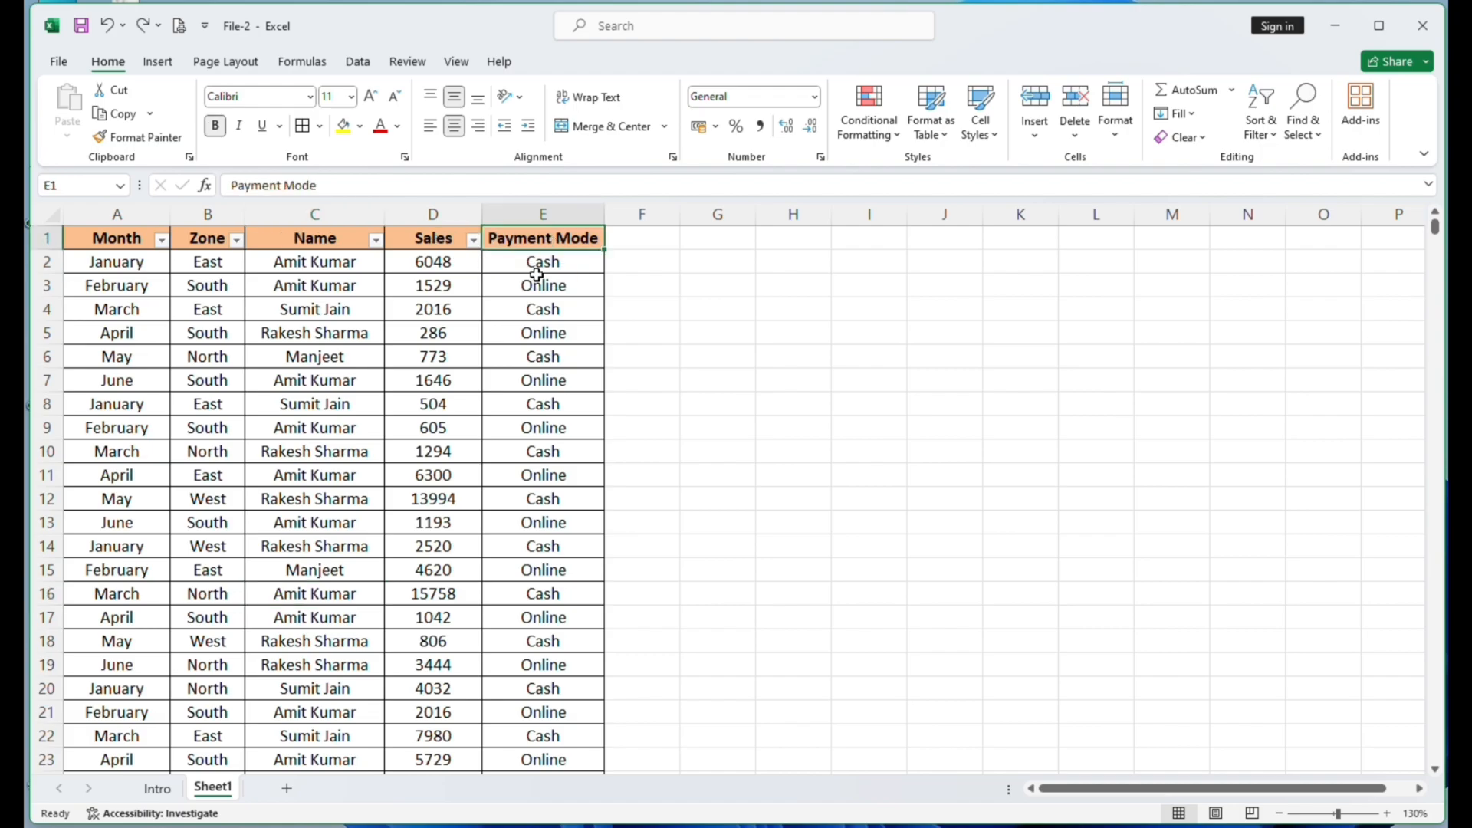
{"action": "left_click", "coordinate": [410, 334]}
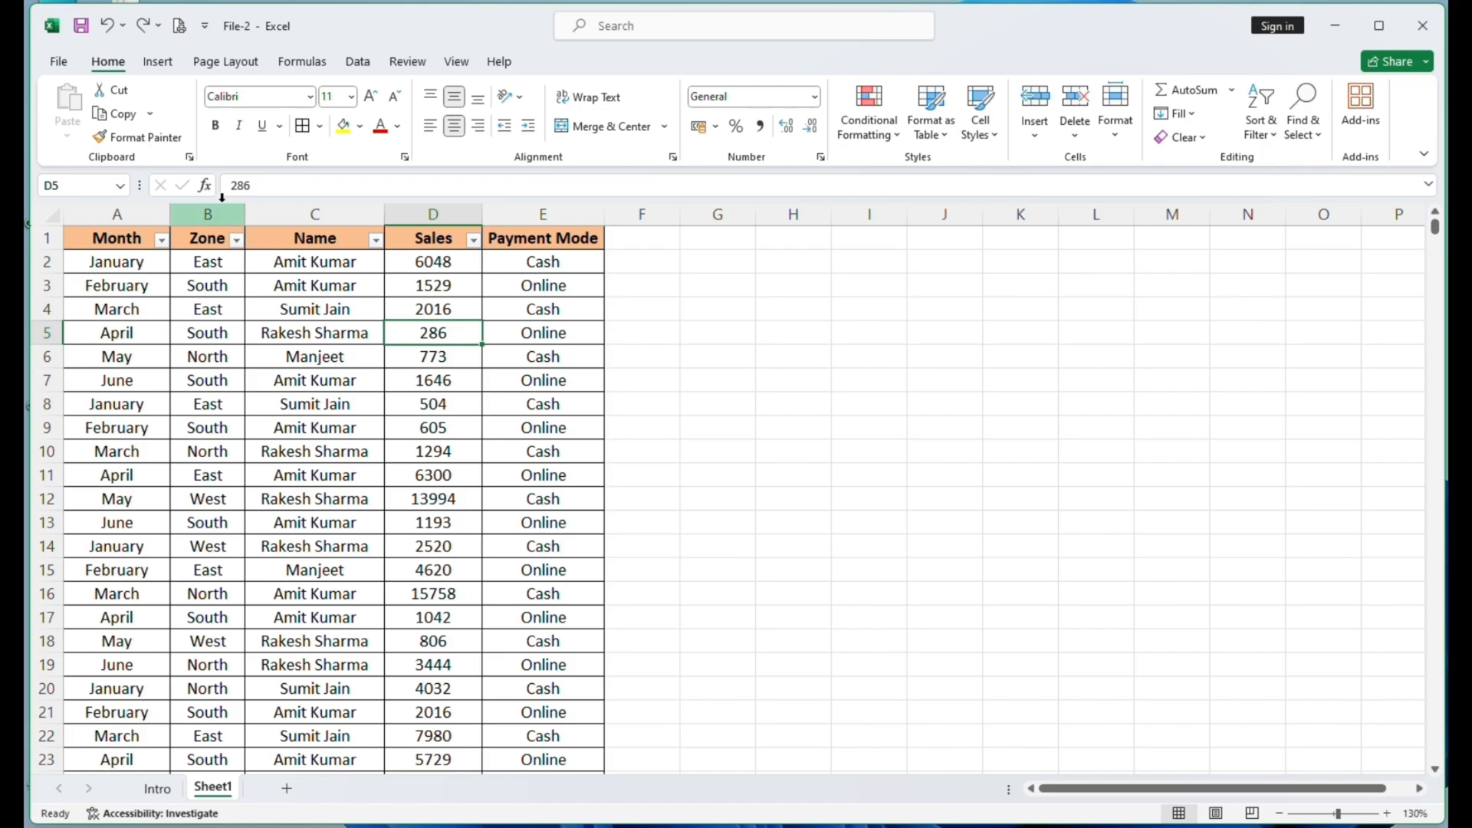
{"action": "left_click", "coordinate": [157, 62]}
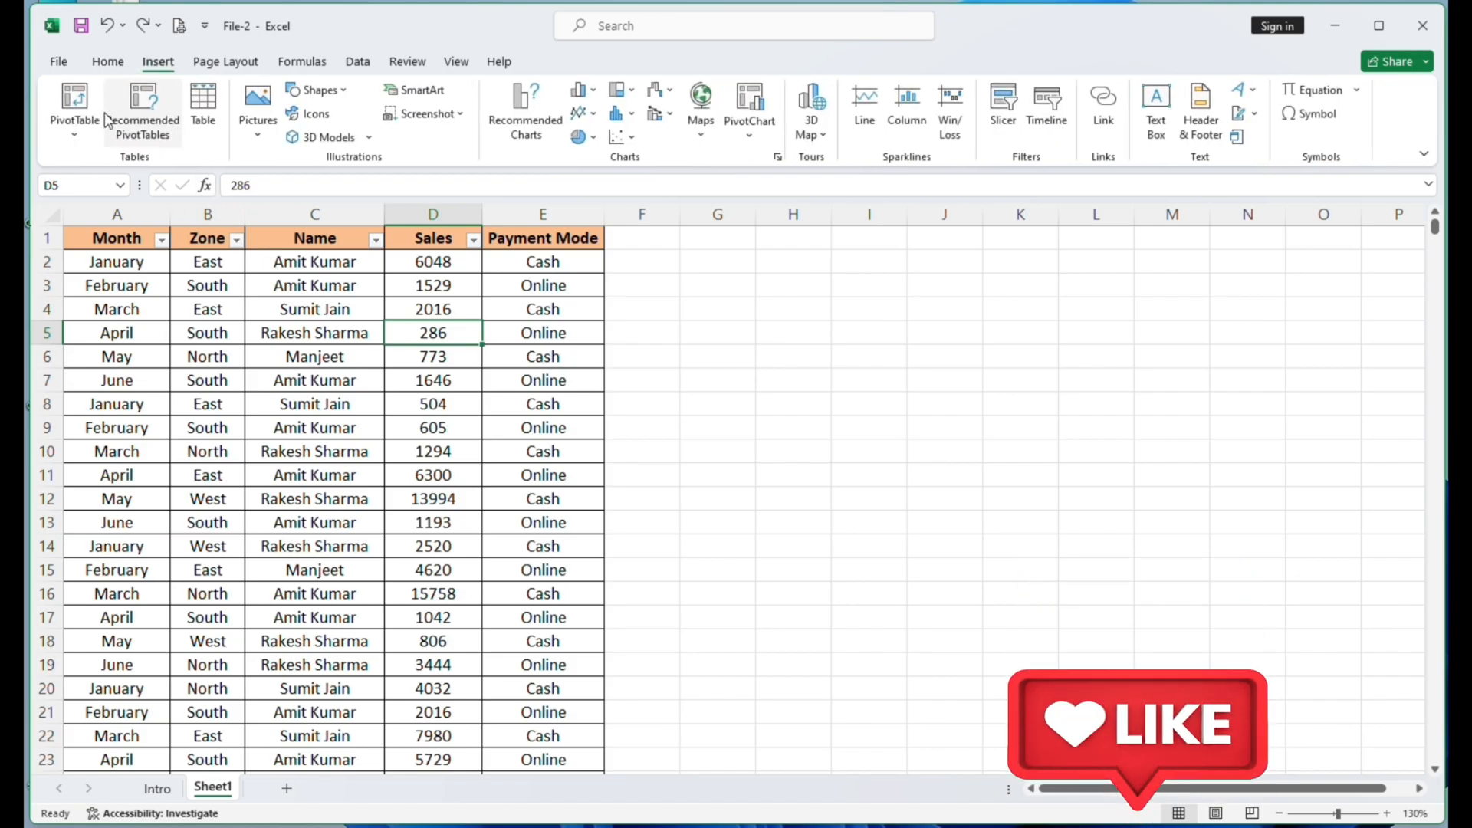
{"action": "left_click", "coordinate": [84, 115]}
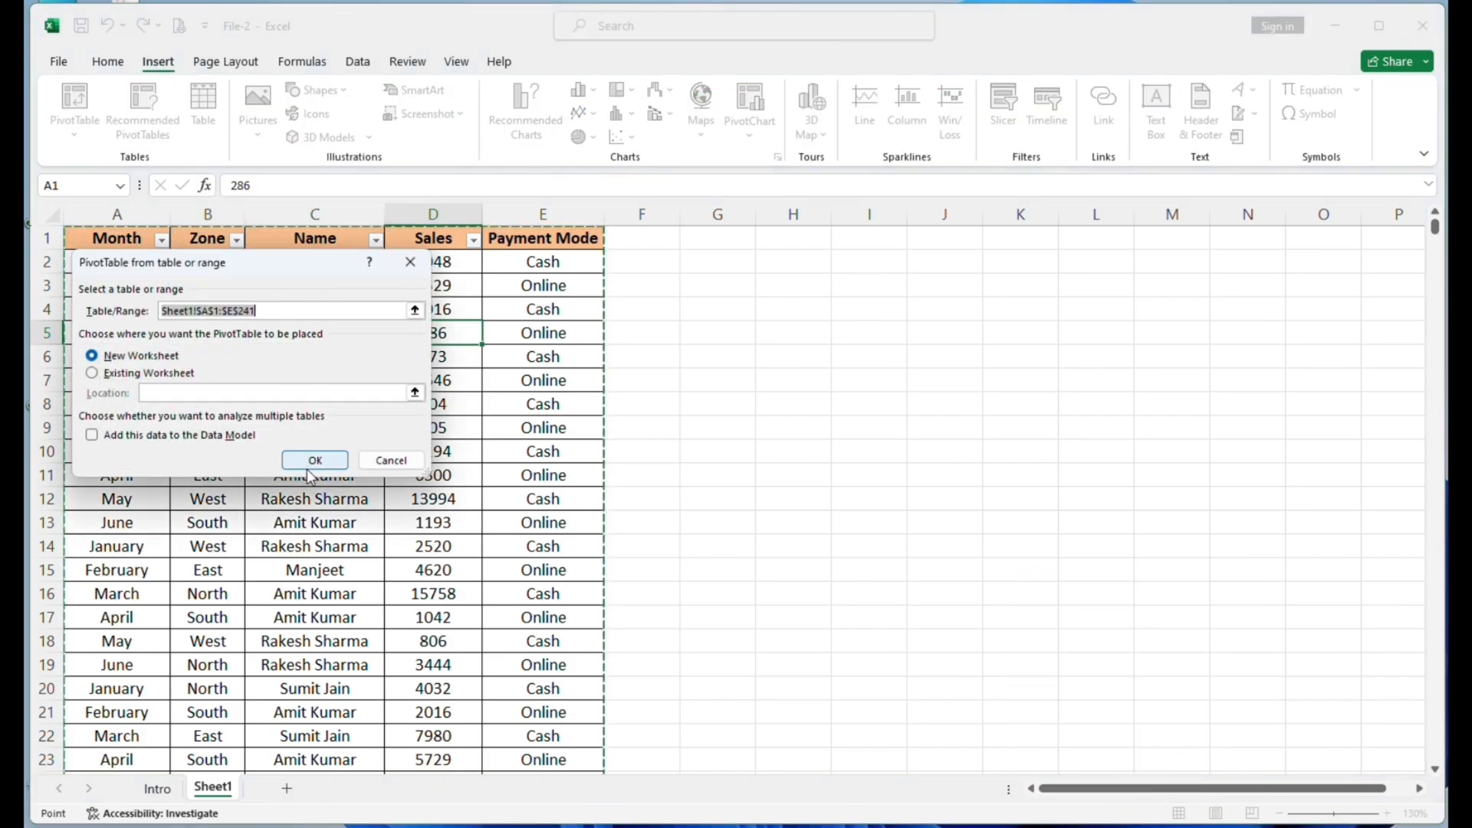
{"action": "left_click", "coordinate": [310, 461]}
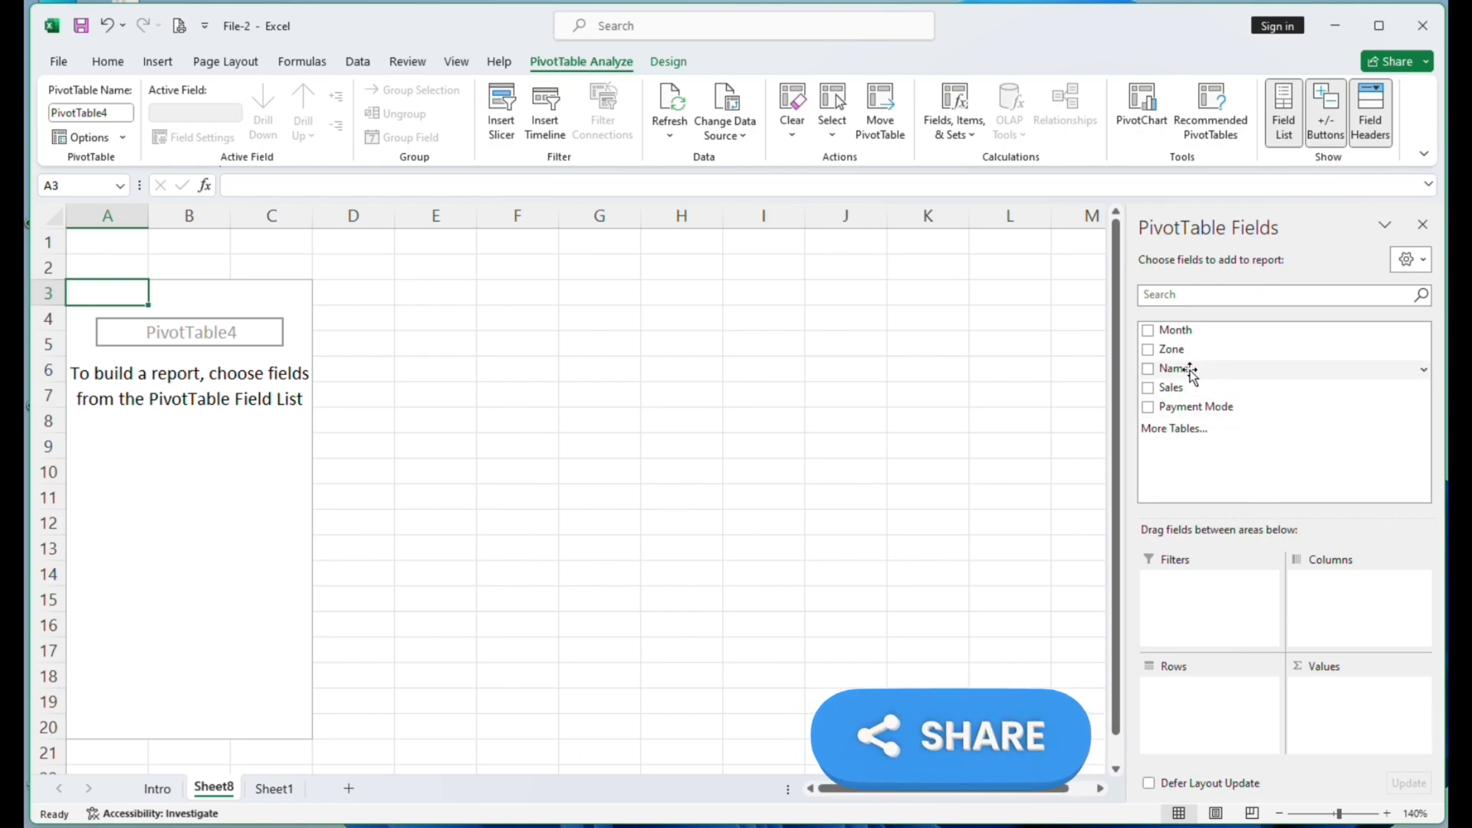
{"action": "left_click_drag", "start_coordinate": [1191, 372], "coordinate": [1220, 693]}
{"action": "left_click_drag", "start_coordinate": [1170, 387], "coordinate": [1337, 697]}
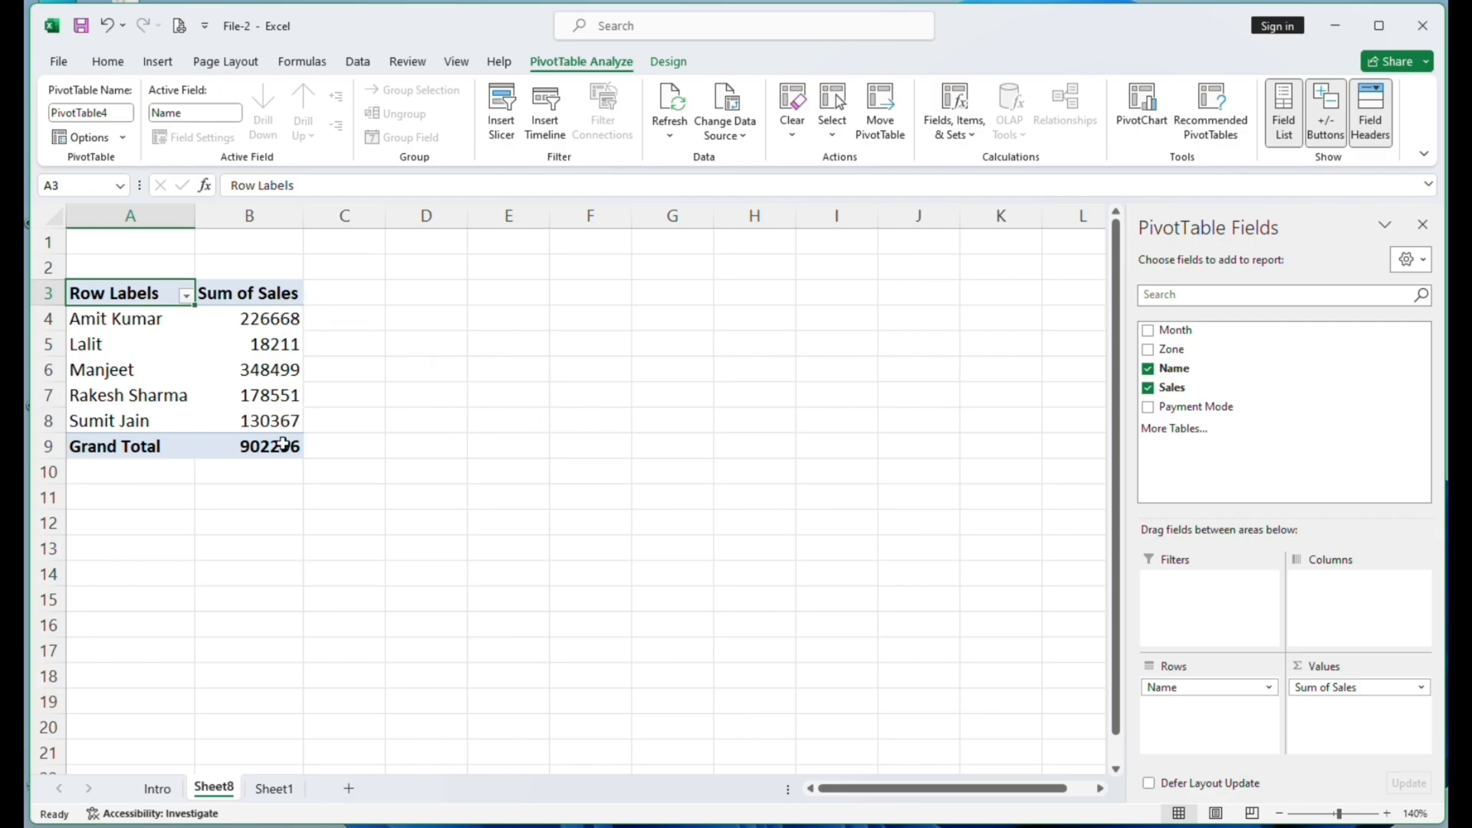
- Compare the names in the Sheet1 source data with the per-name sales totals in the PivotTable on Sheet8
{"action": "left_click", "coordinate": [282, 793]}
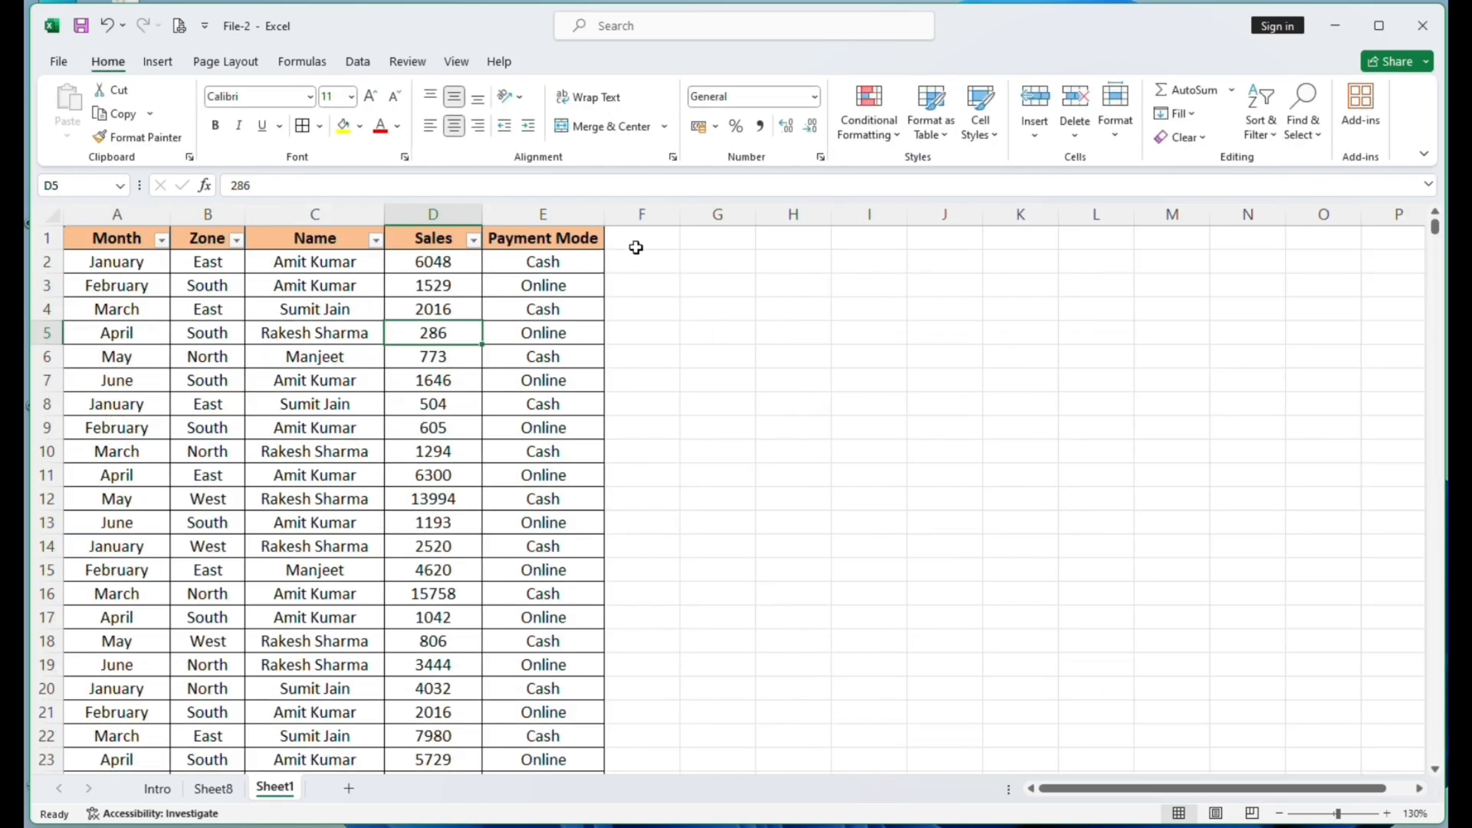
{"action": "left_click", "coordinate": [311, 265]}
{"action": "left_click", "coordinate": [326, 336]}
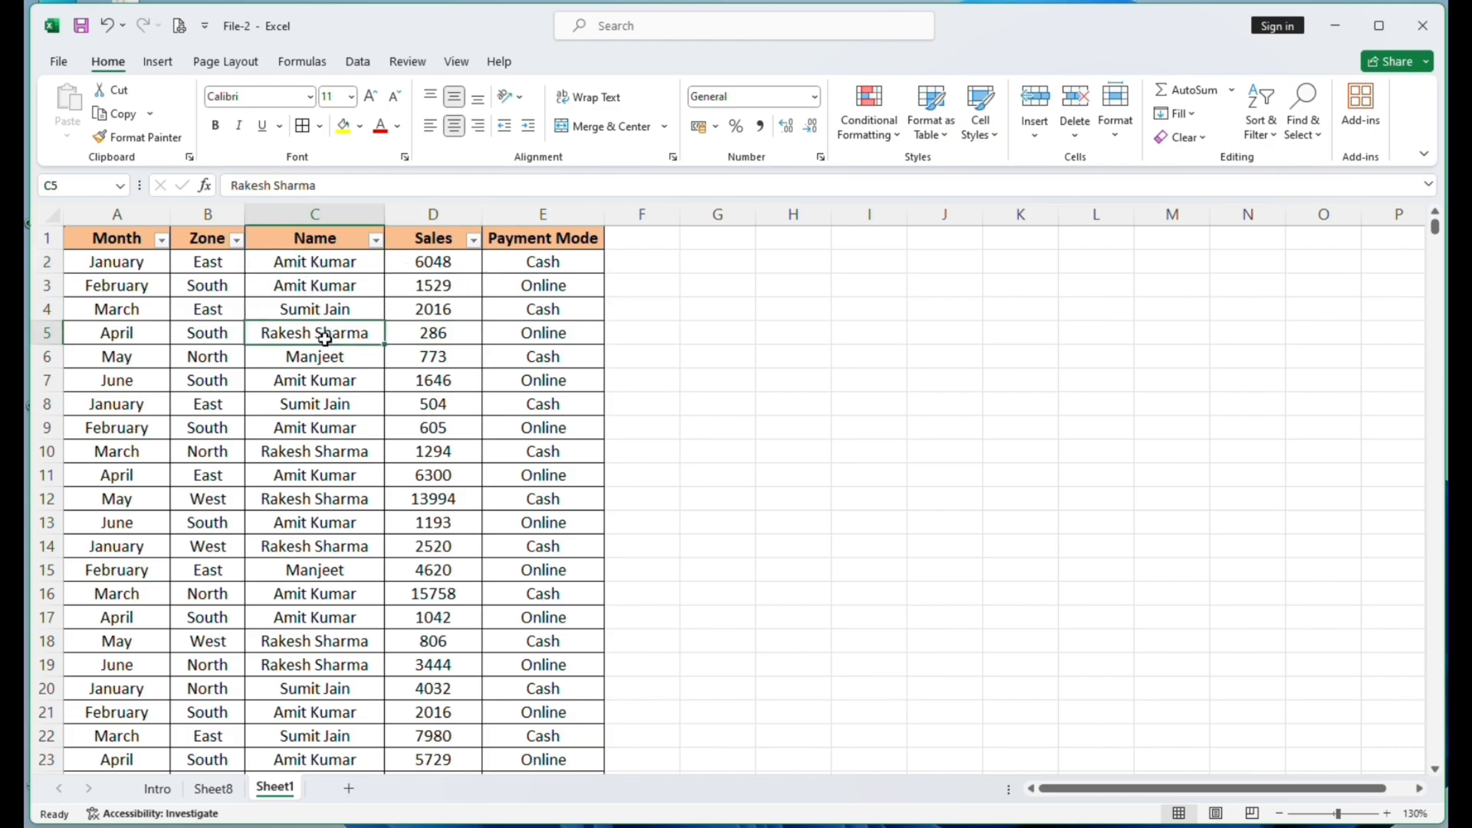
{"action": "left_click", "coordinate": [327, 354]}
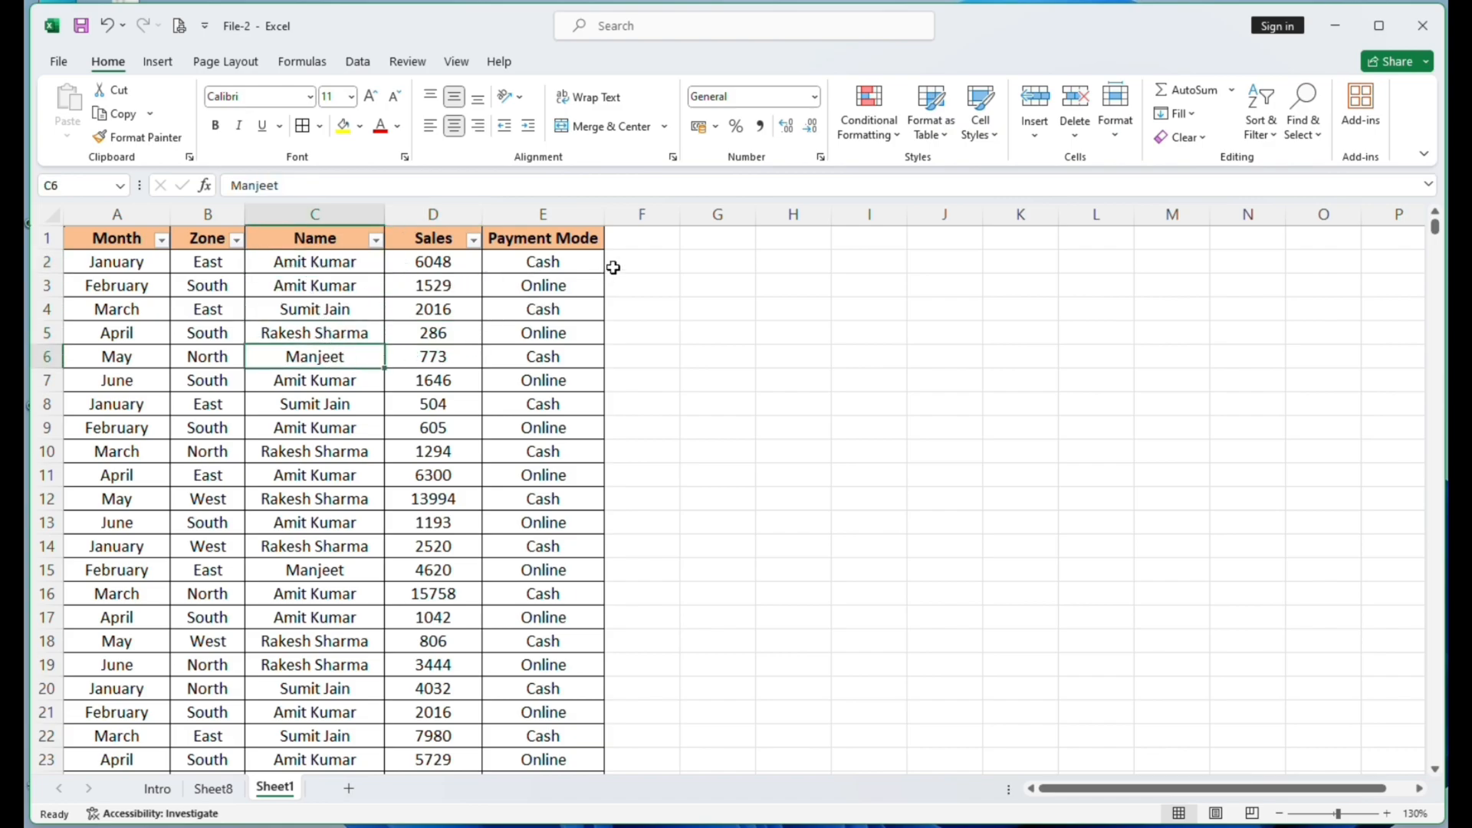
{"action": "left_click", "coordinate": [213, 789]}
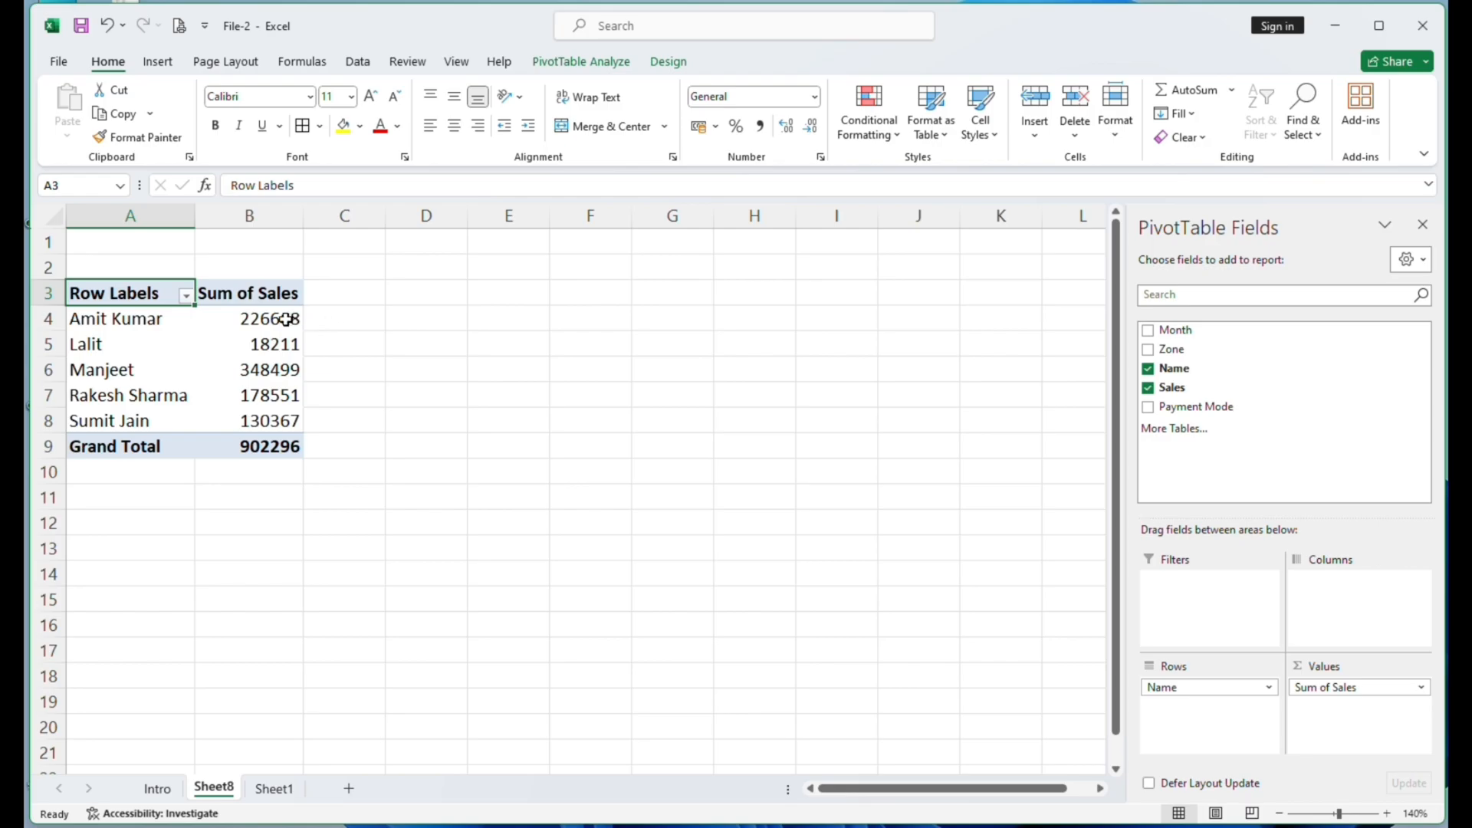
{"action": "mouse_move", "coordinate": [266, 320]}
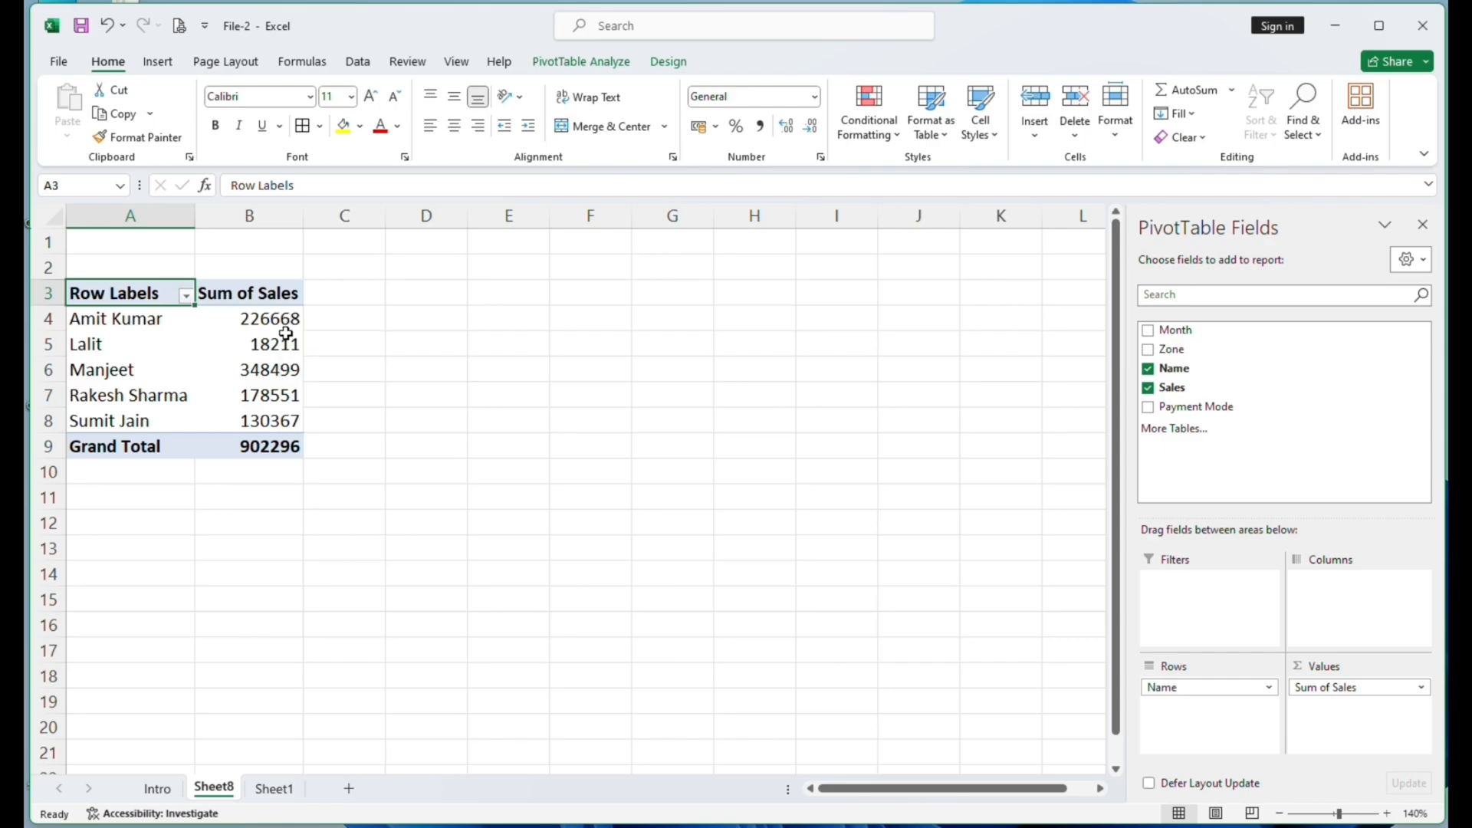
{"action": "left_click", "coordinate": [282, 293]}
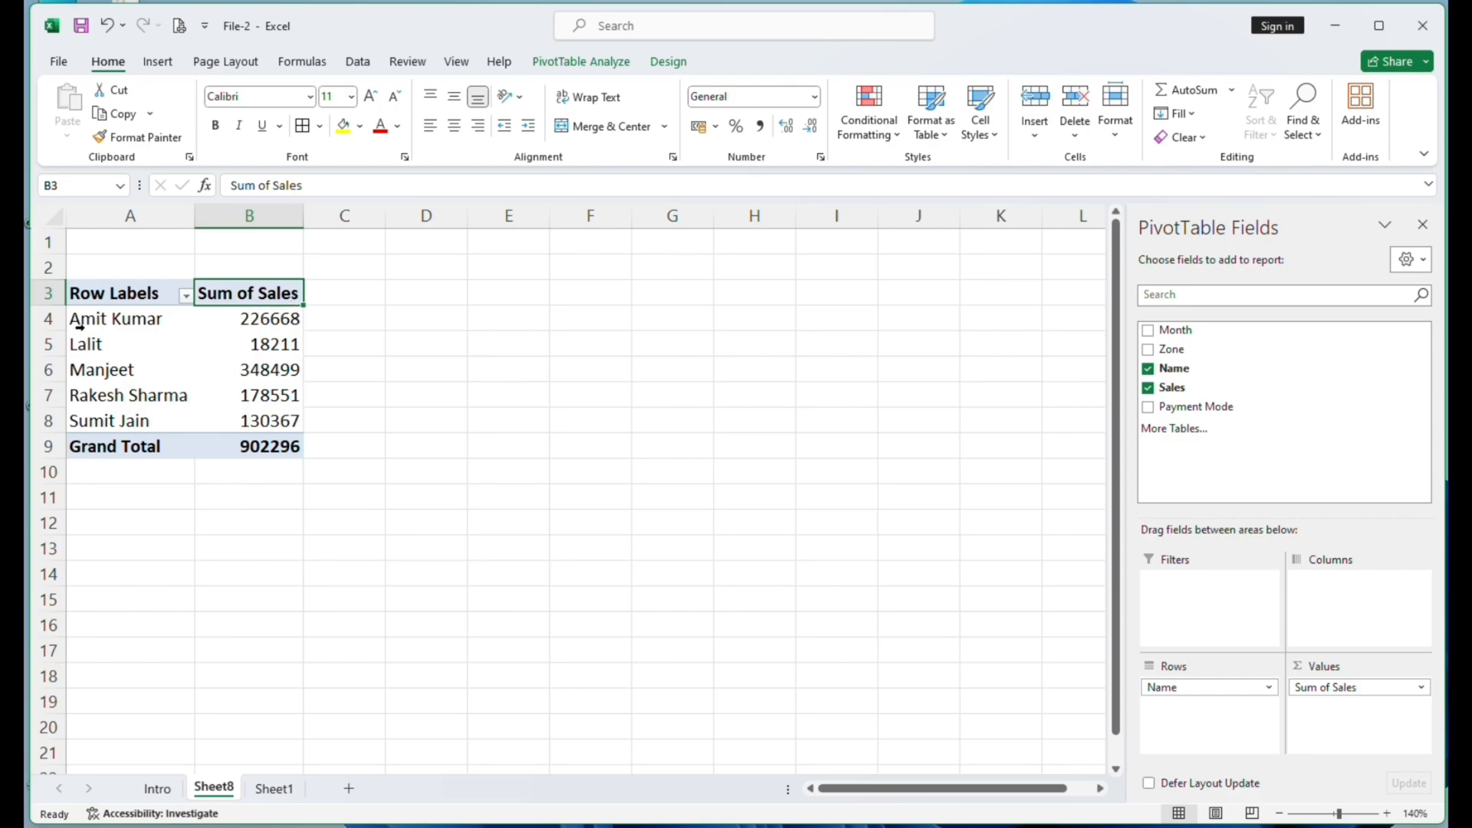
{"action": "left_click_drag", "start_coordinate": [104, 325], "coordinate": [115, 418]}
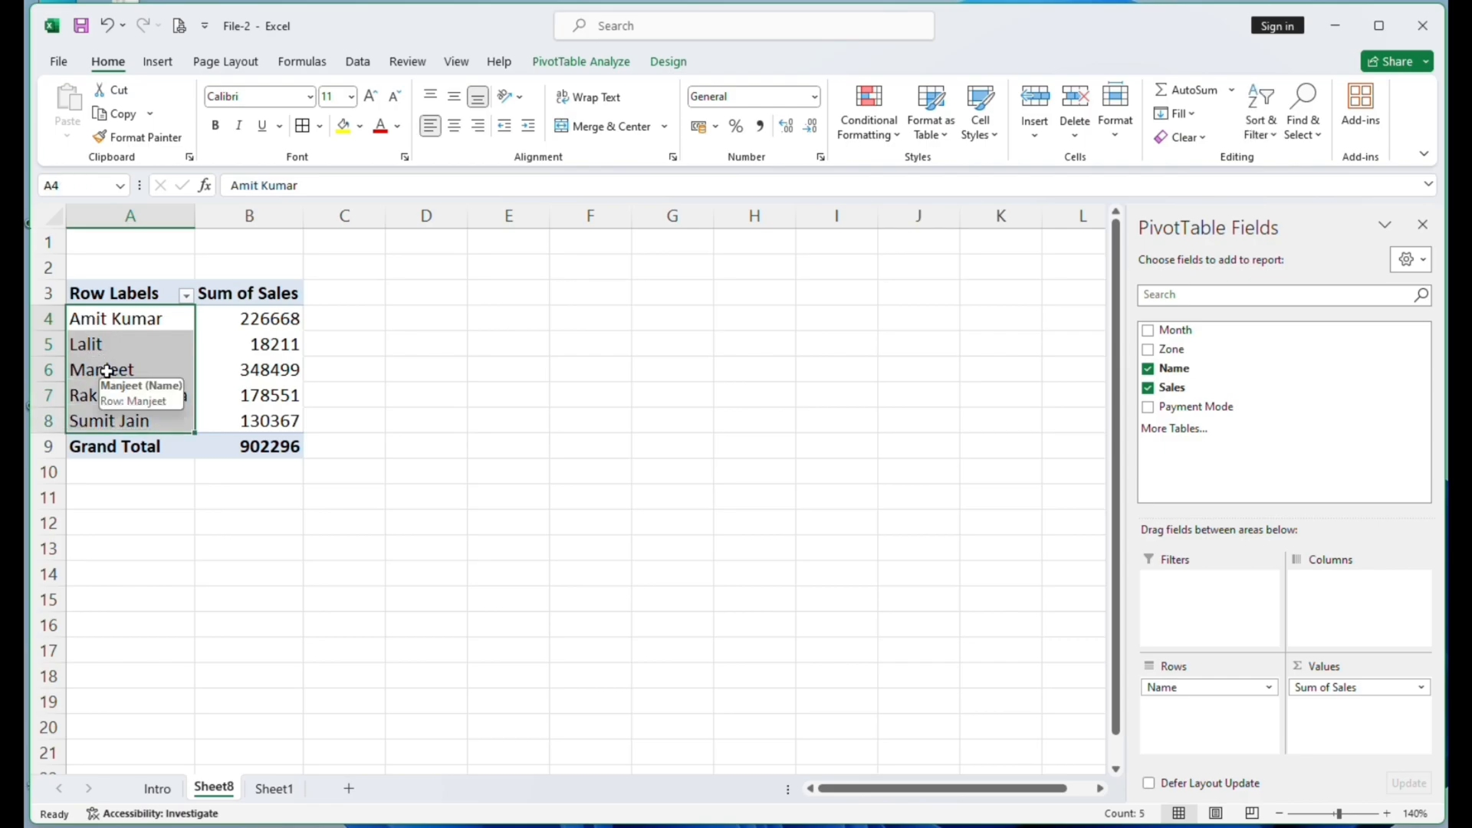
{"action": "left_click", "coordinate": [95, 345]}
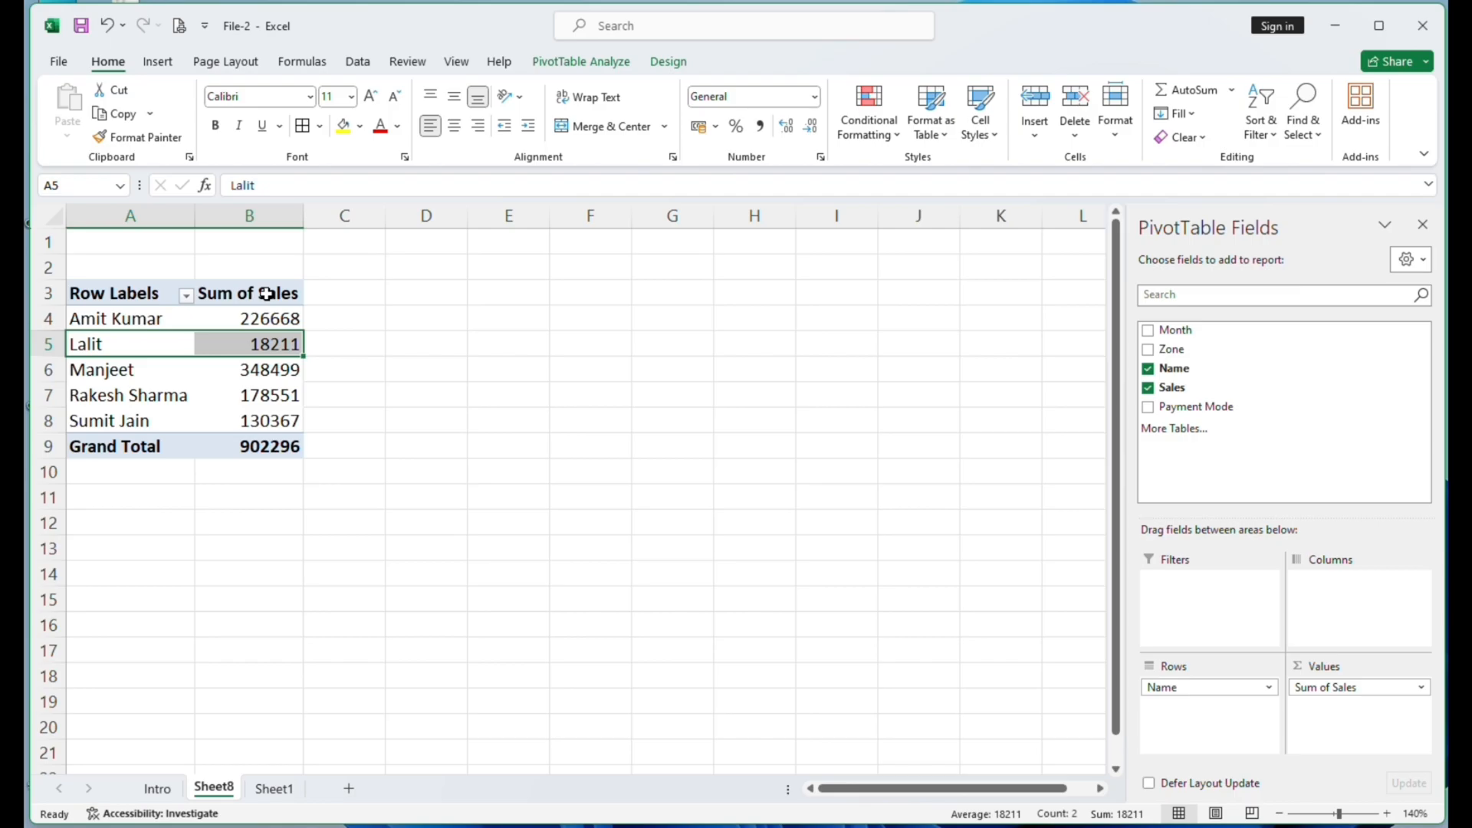
{"action": "left_click", "coordinate": [284, 371]}
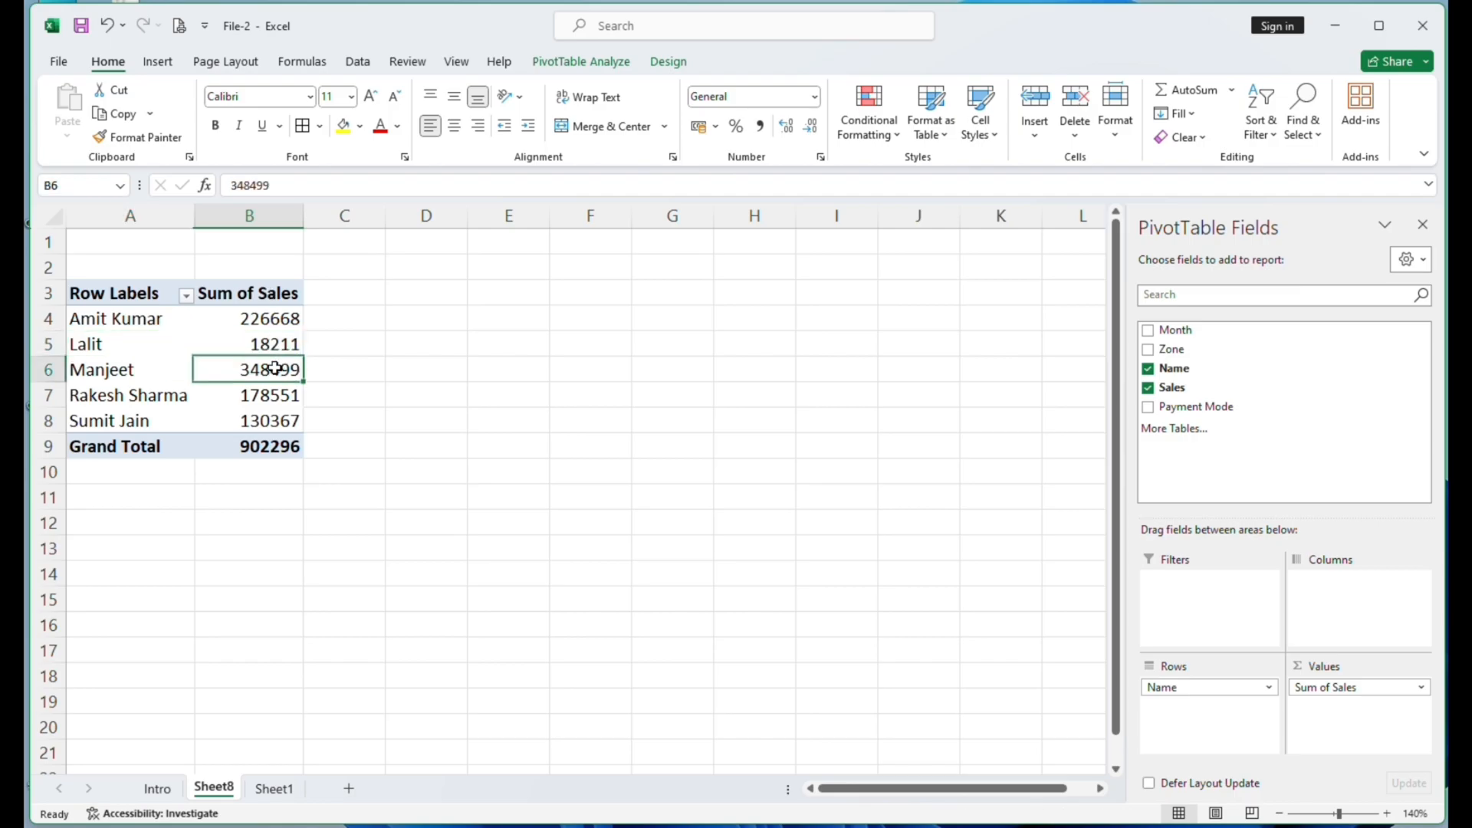
- Check which calculated field and calculated item commands are available for the Sum of Sales header and for a row label
{"action": "left_click", "coordinate": [254, 298]}
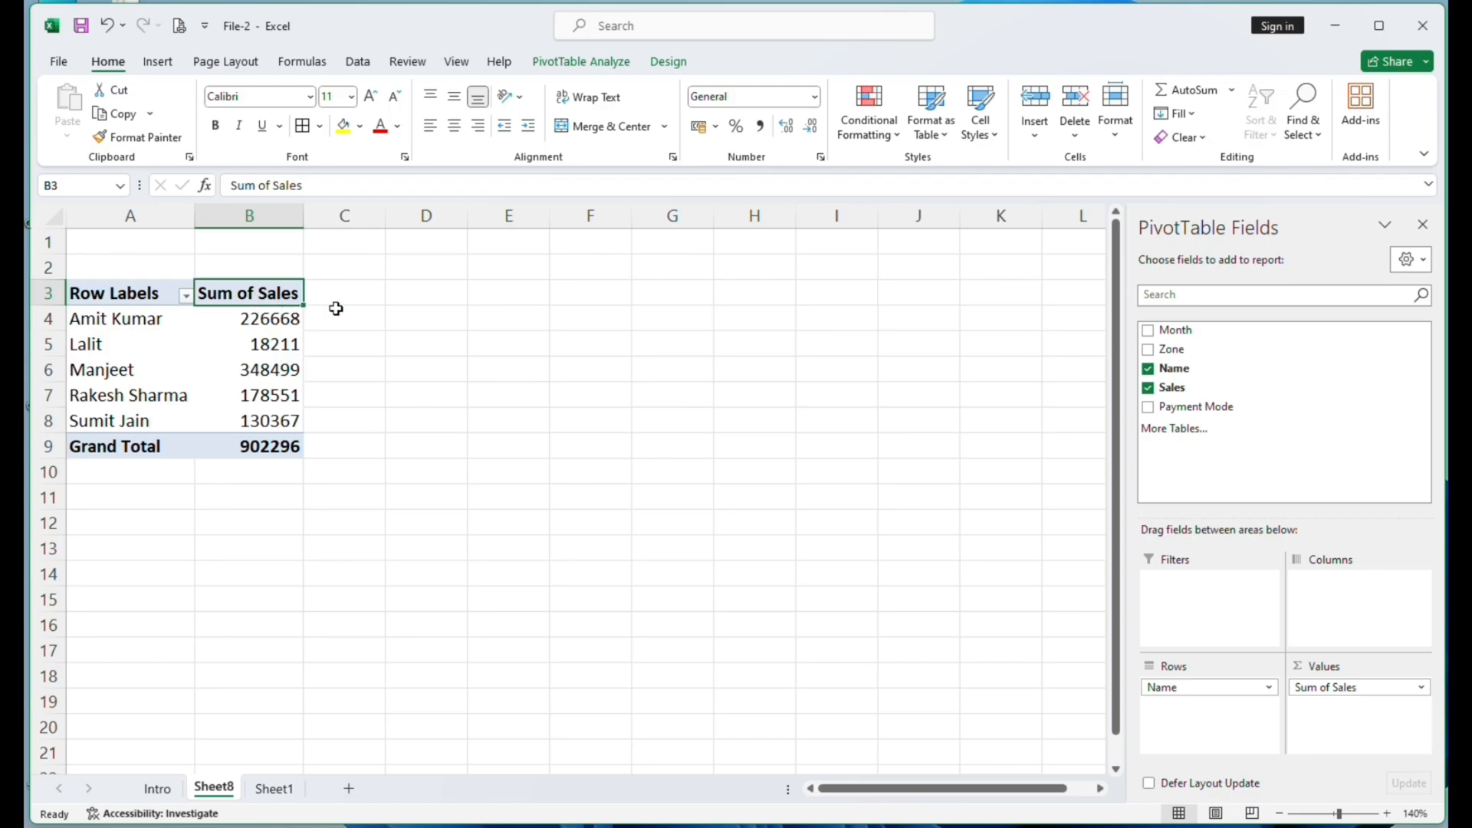
{"action": "left_click", "coordinate": [578, 66]}
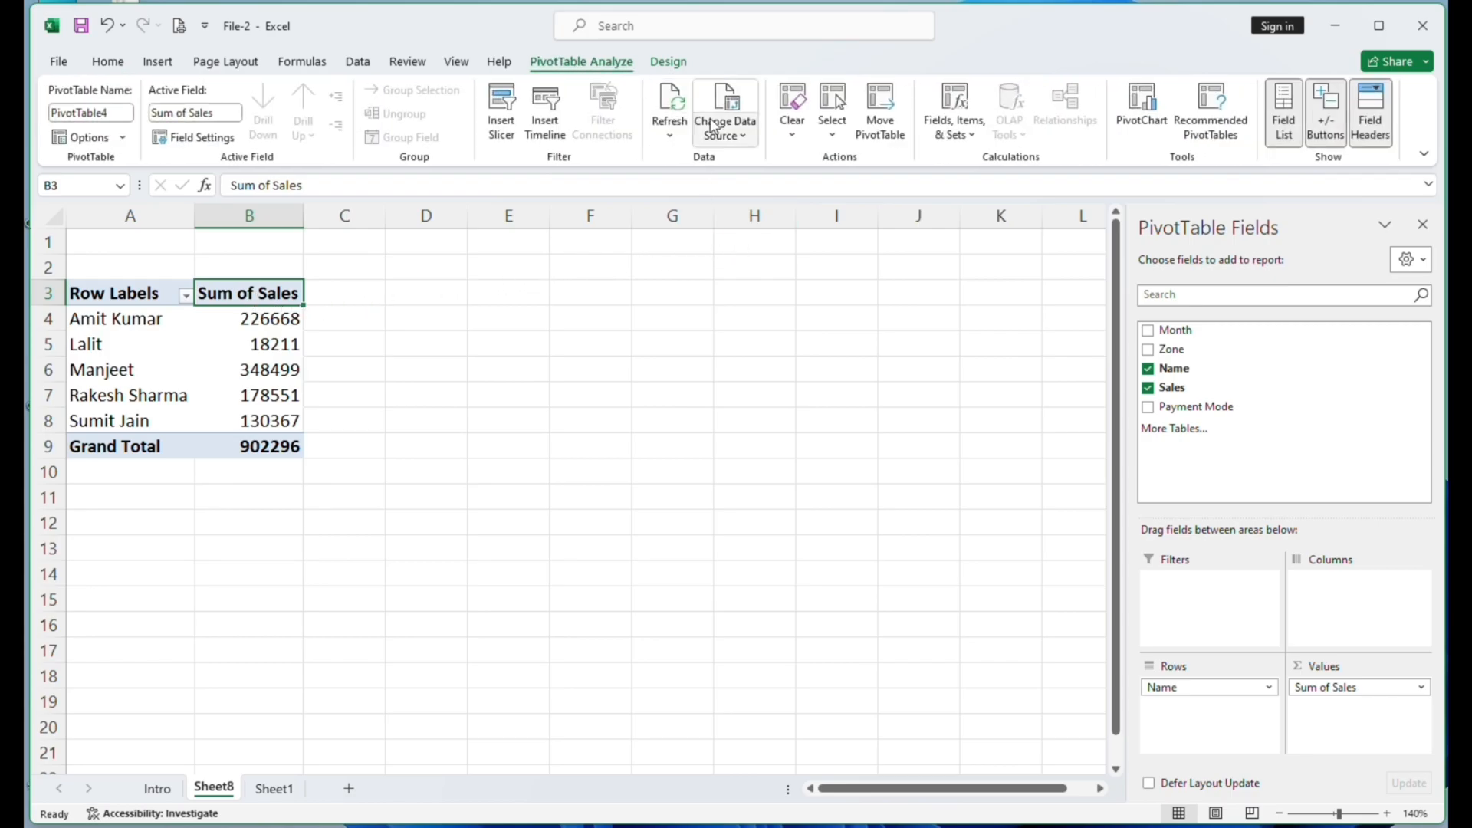
{"action": "left_click", "coordinate": [956, 116]}
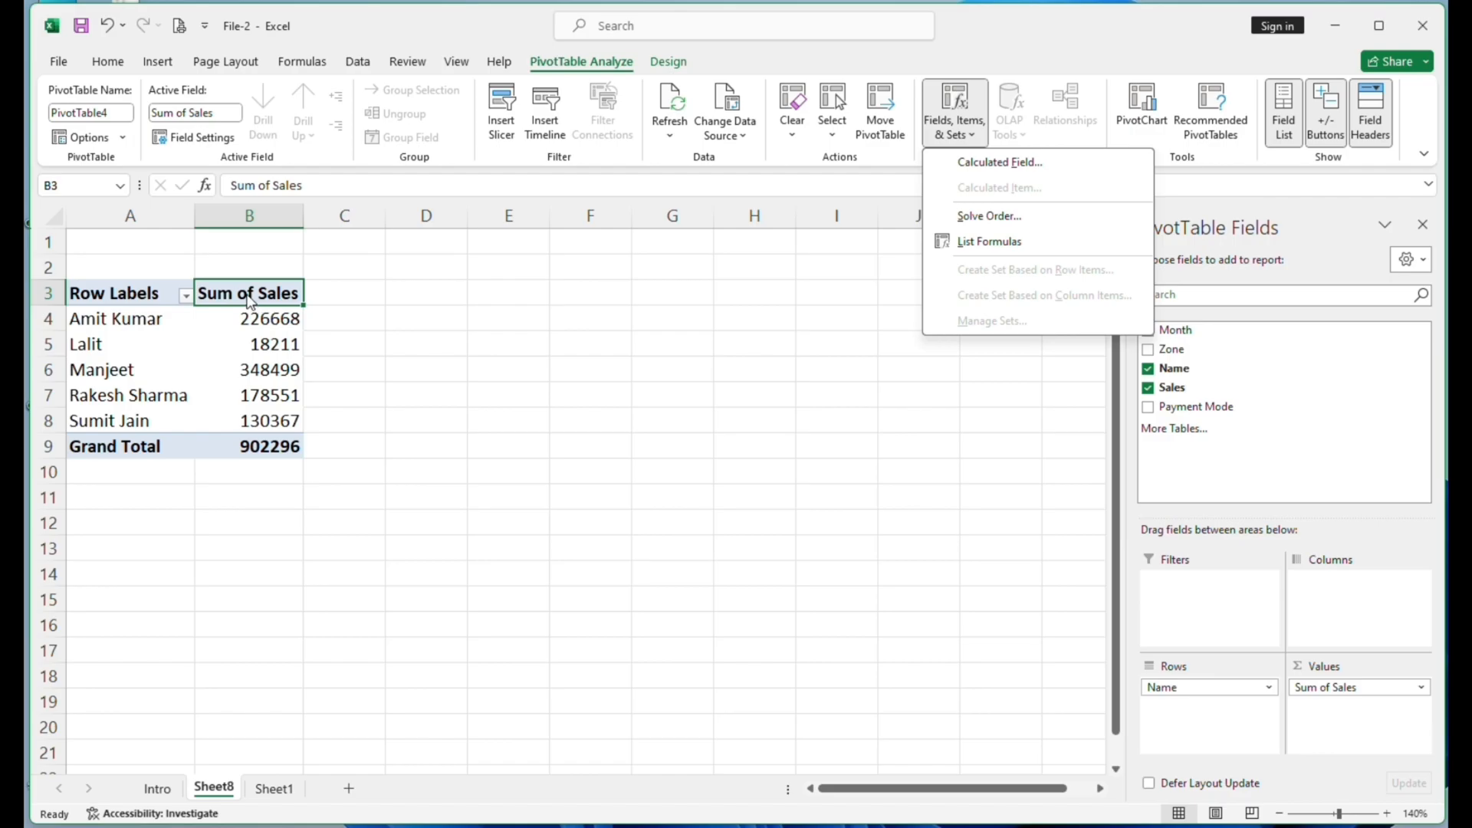
{"action": "left_click", "coordinate": [740, 313]}
{"action": "left_click", "coordinate": [133, 354]}
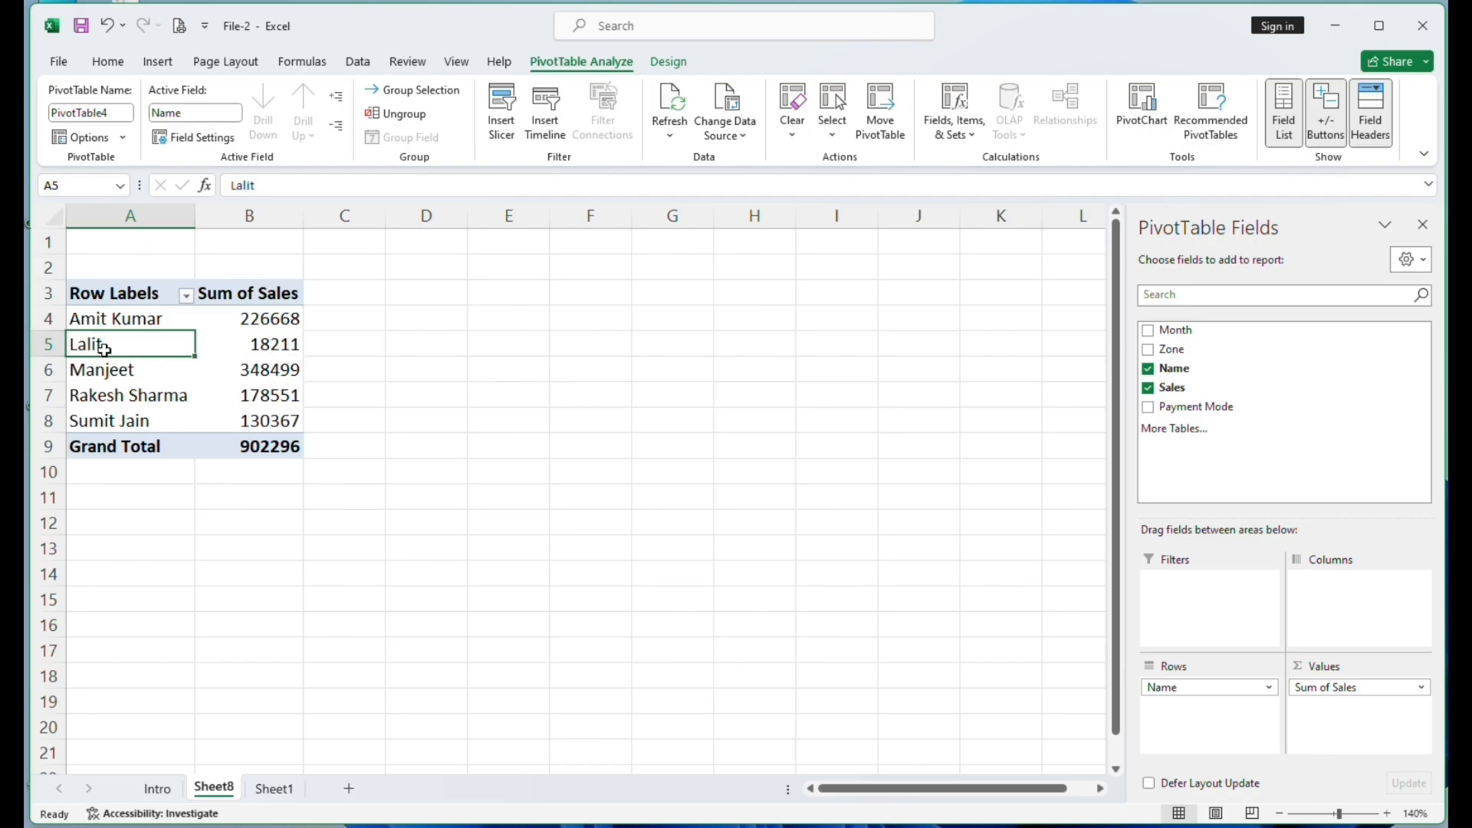
{"action": "left_click", "coordinate": [125, 378]}
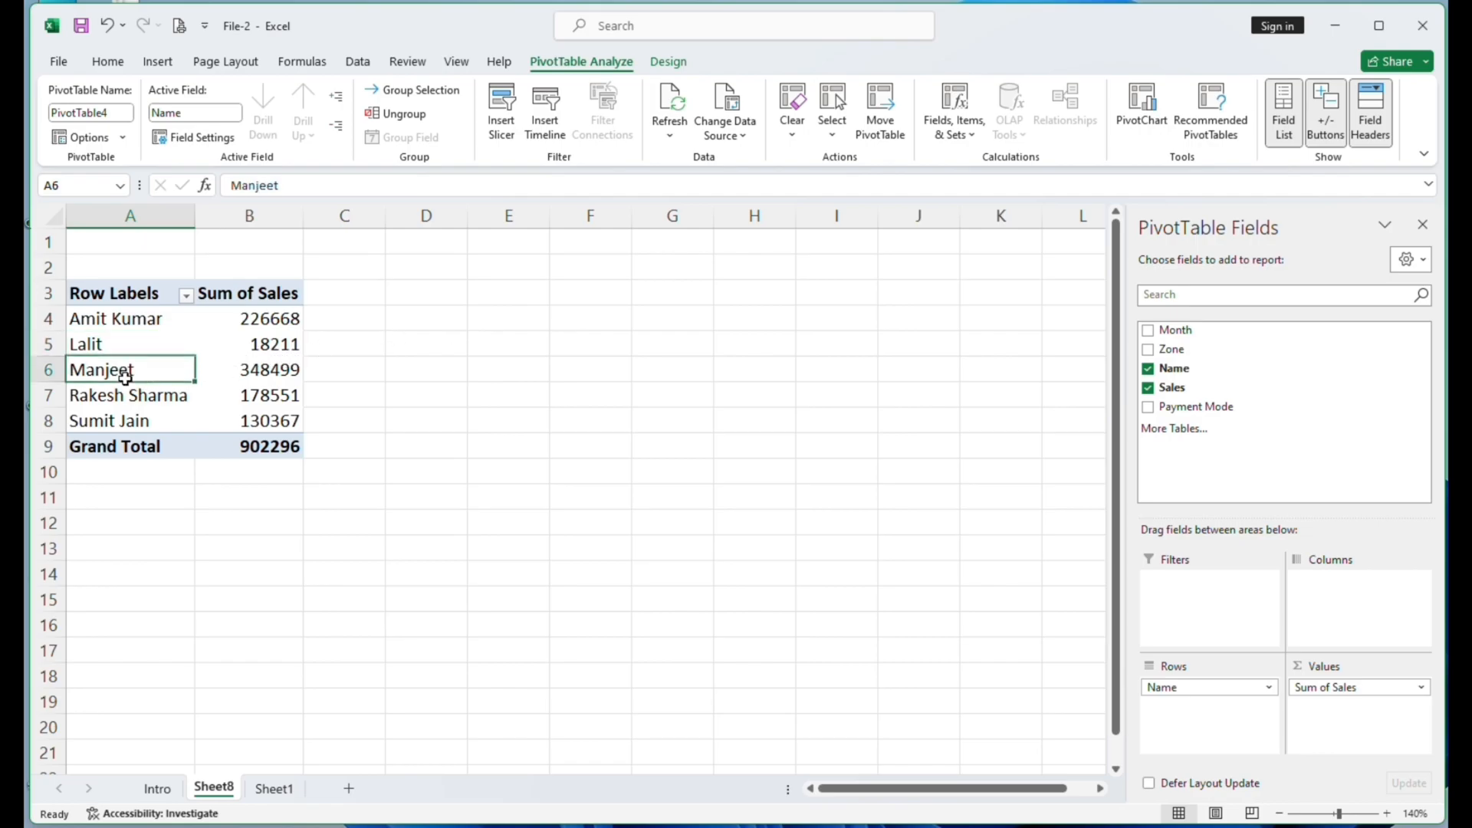
{"action": "left_click", "coordinate": [954, 135]}
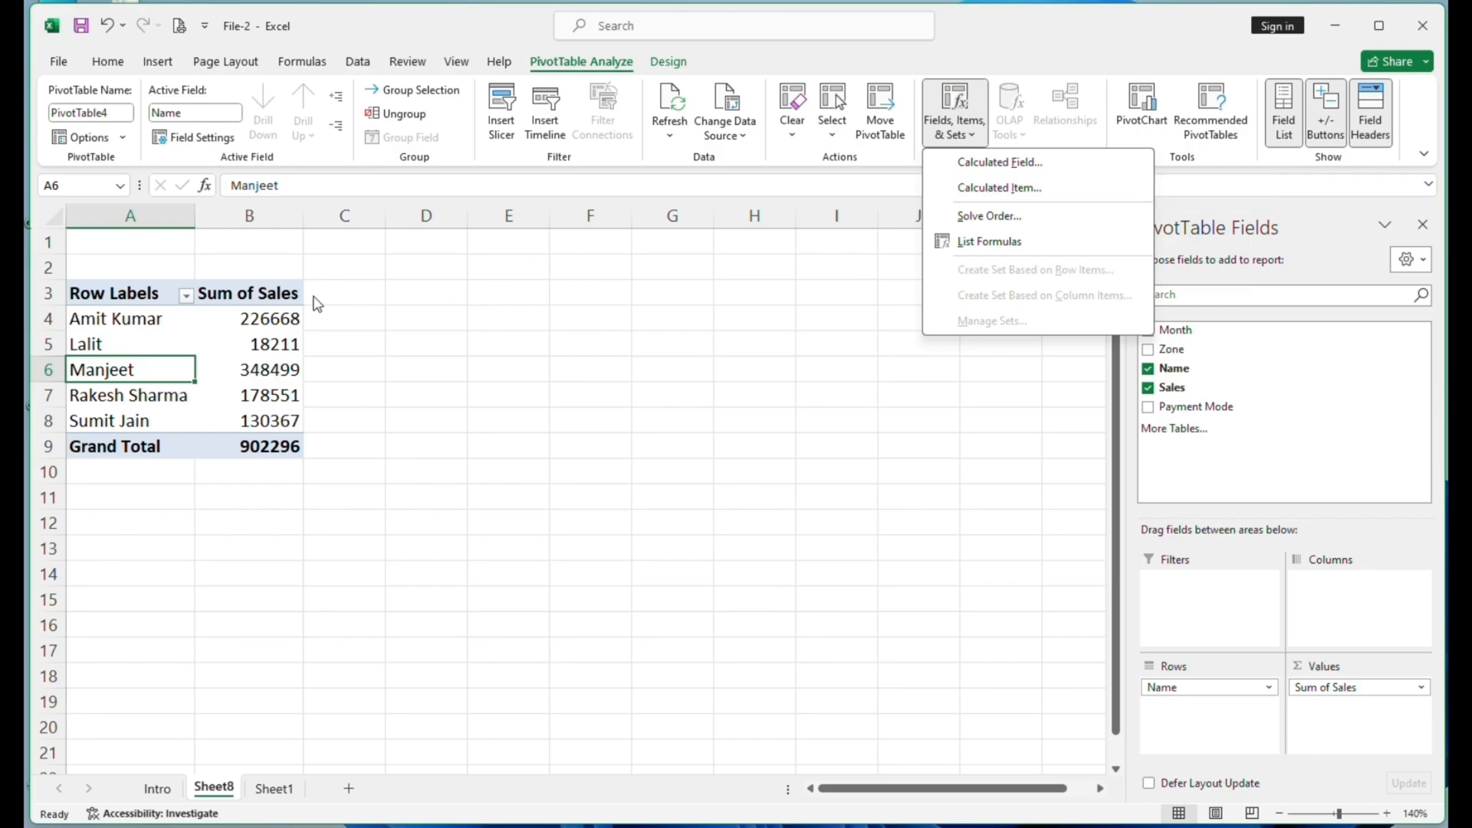
{"action": "left_click", "coordinate": [283, 284]}
- Start a new calculated field from the Sum of Sales header and name it Commission
{"action": "left_click", "coordinate": [277, 296]}
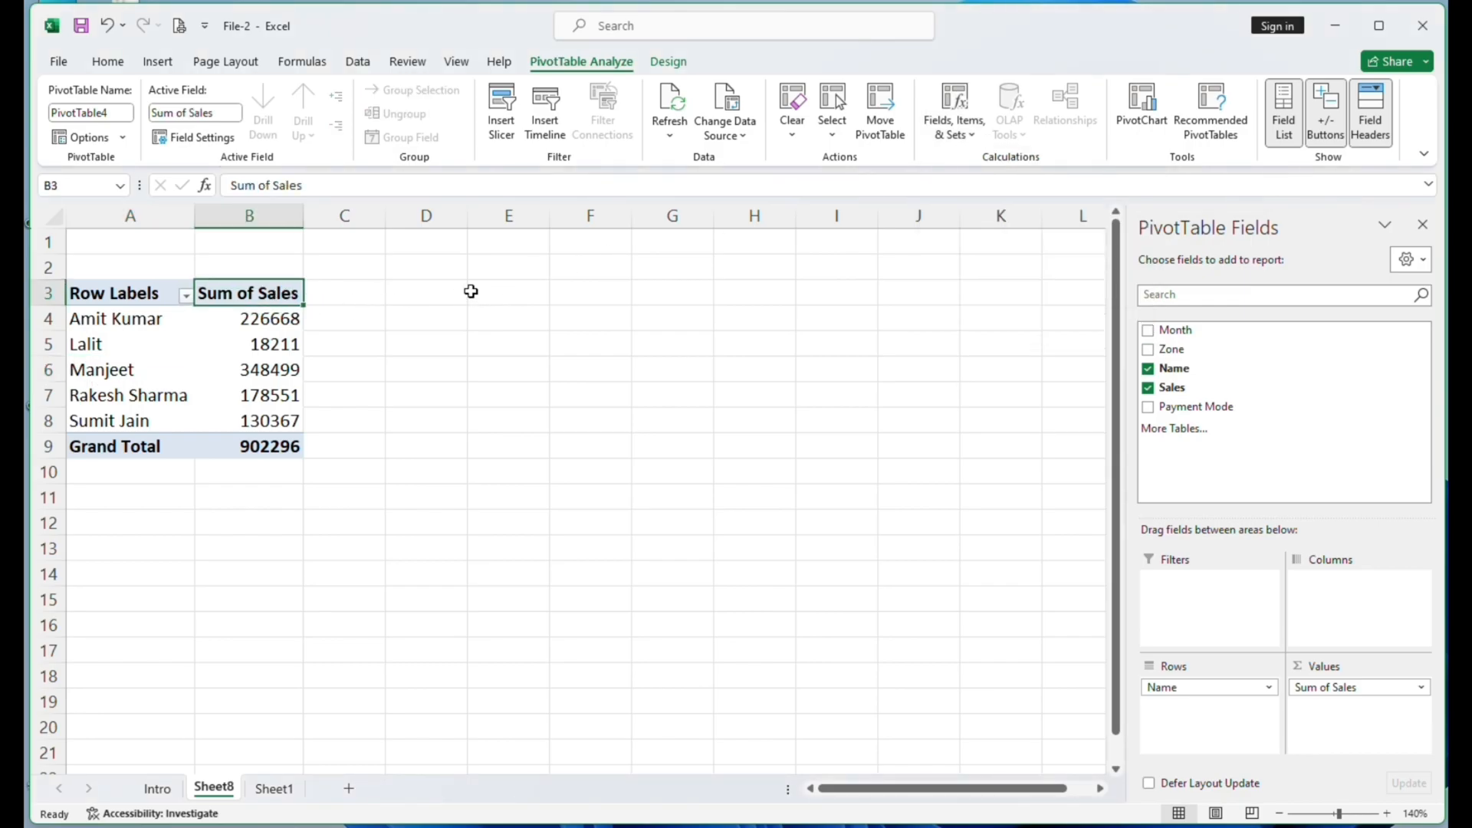
{"action": "left_click", "coordinate": [953, 122]}
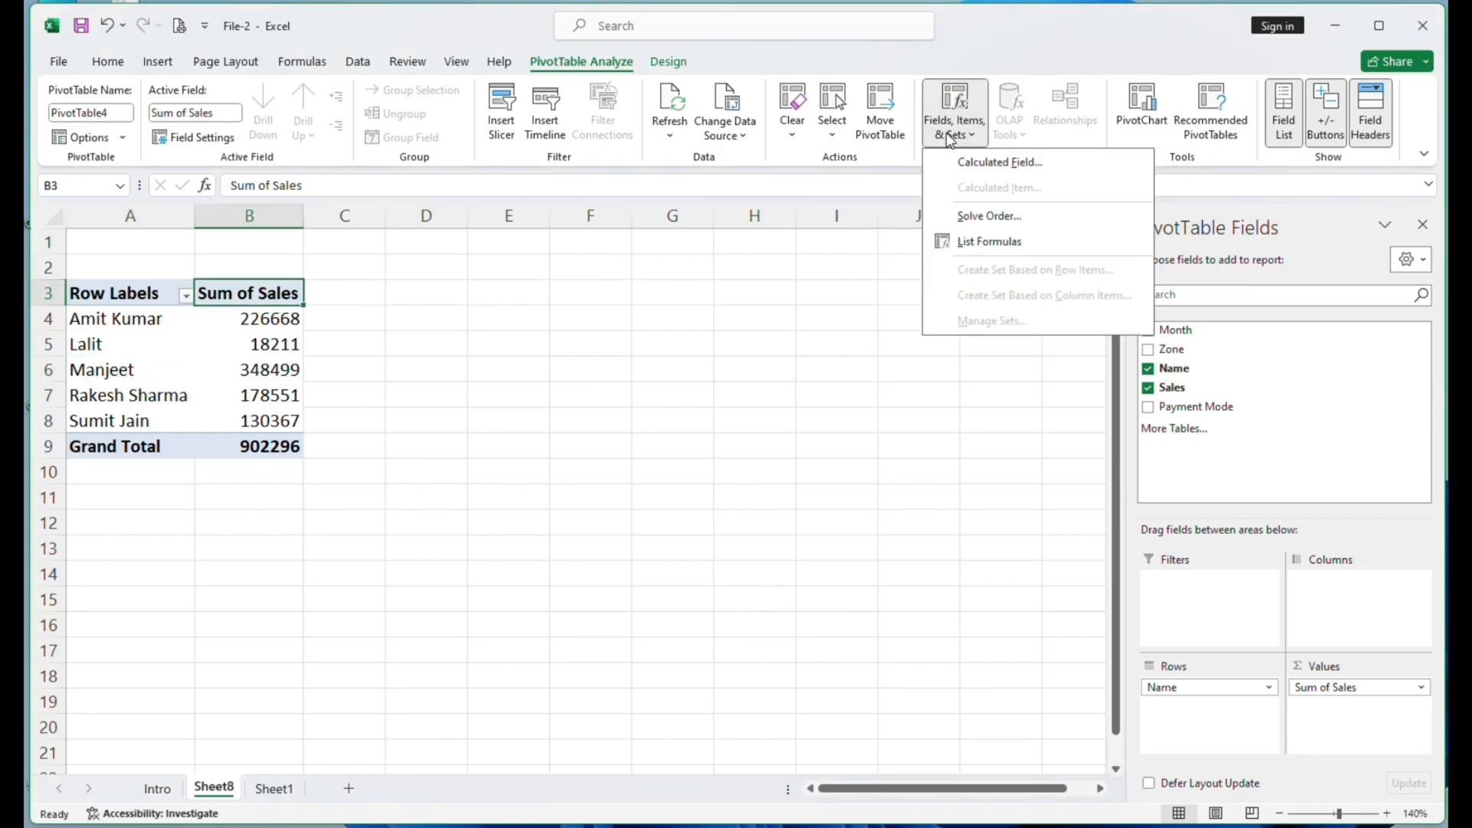
{"action": "left_click", "coordinate": [990, 166]}
{"action": "left_click_drag", "start_coordinate": [275, 220], "coordinate": [674, 301]}
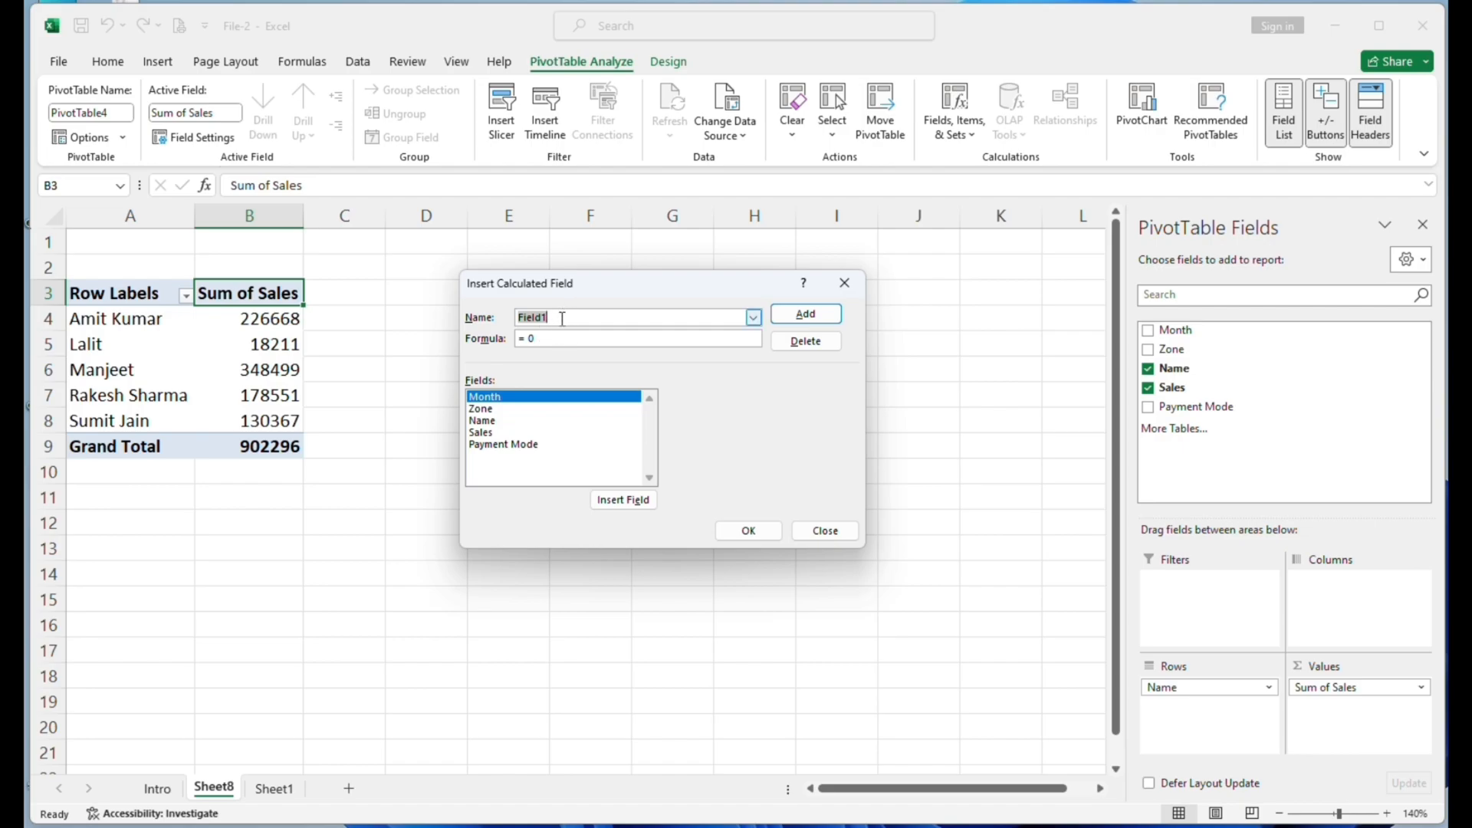
{"action": "key", "text": "BackSpace"}
{"action": "type", "text": "Commission"}
- Set the Commission formula to =Sales*2% using the Sales field, and add the calculated field to the PivotTable
{"action": "left_click", "coordinate": [483, 433]}
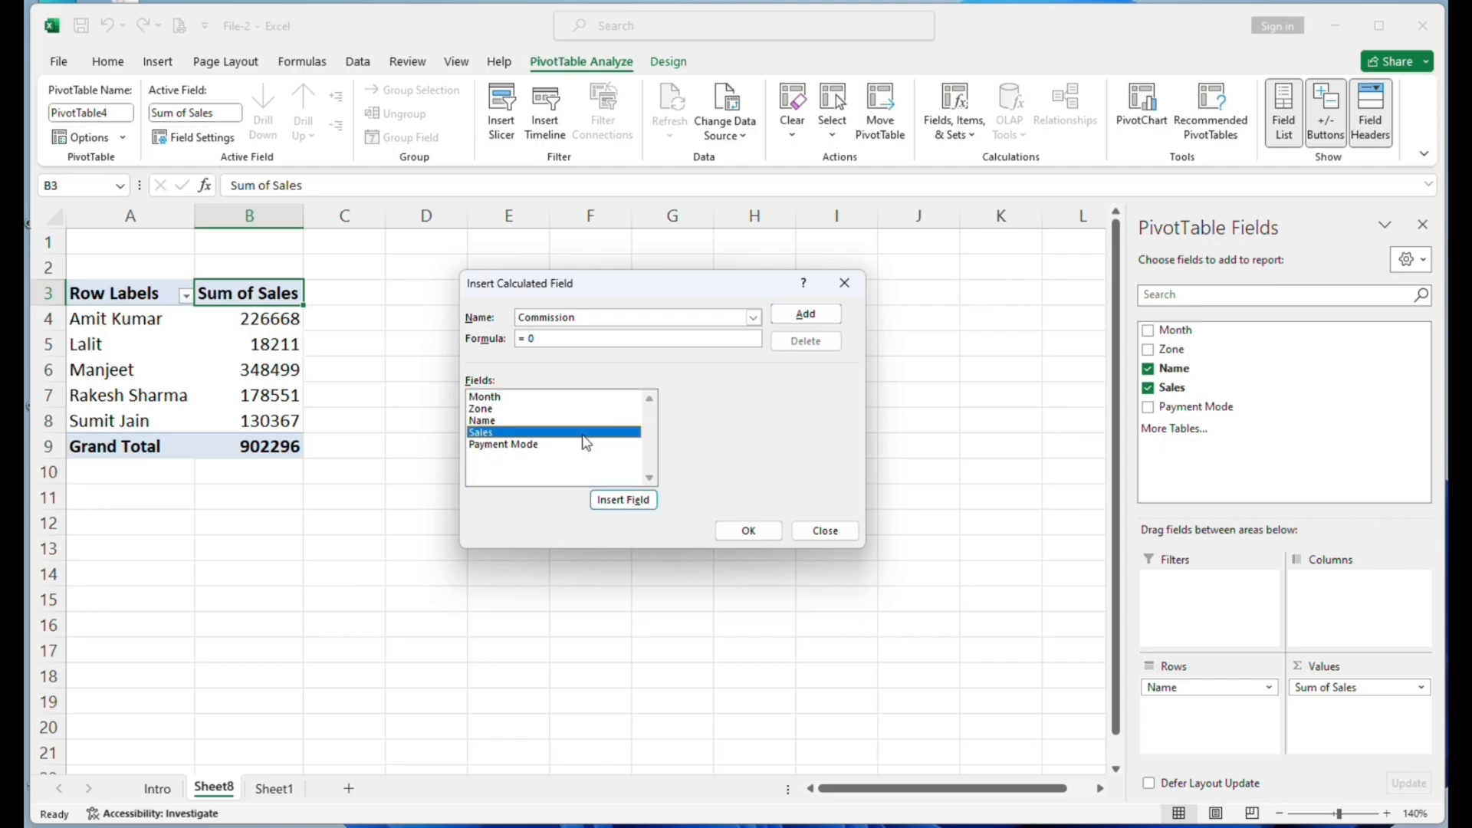
{"action": "left_click", "coordinate": [617, 500]}
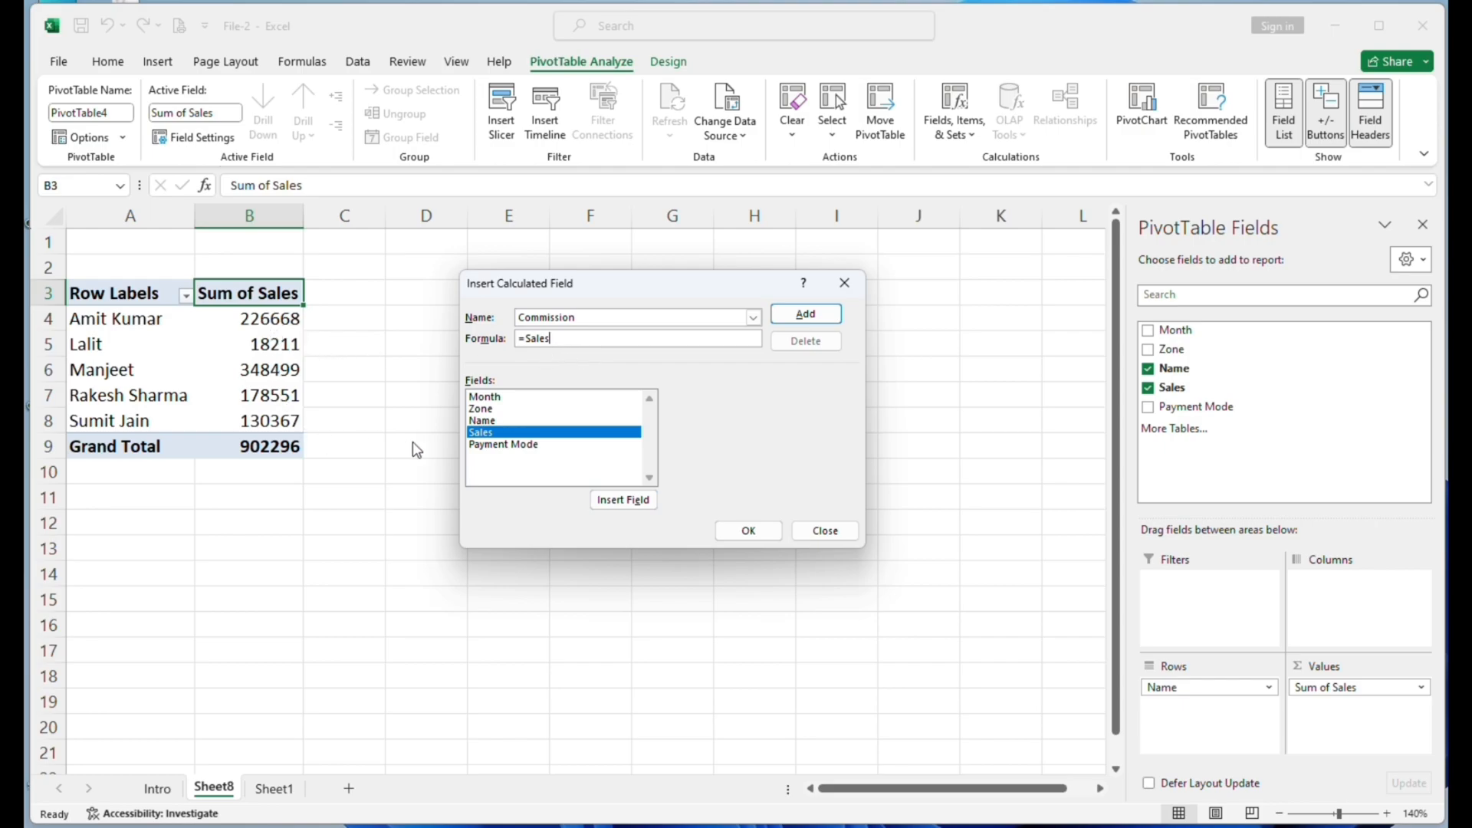
{"action": "type", "text": "*"}
{"action": "type", "text": "2%"}
{"action": "left_click", "coordinate": [818, 316]}
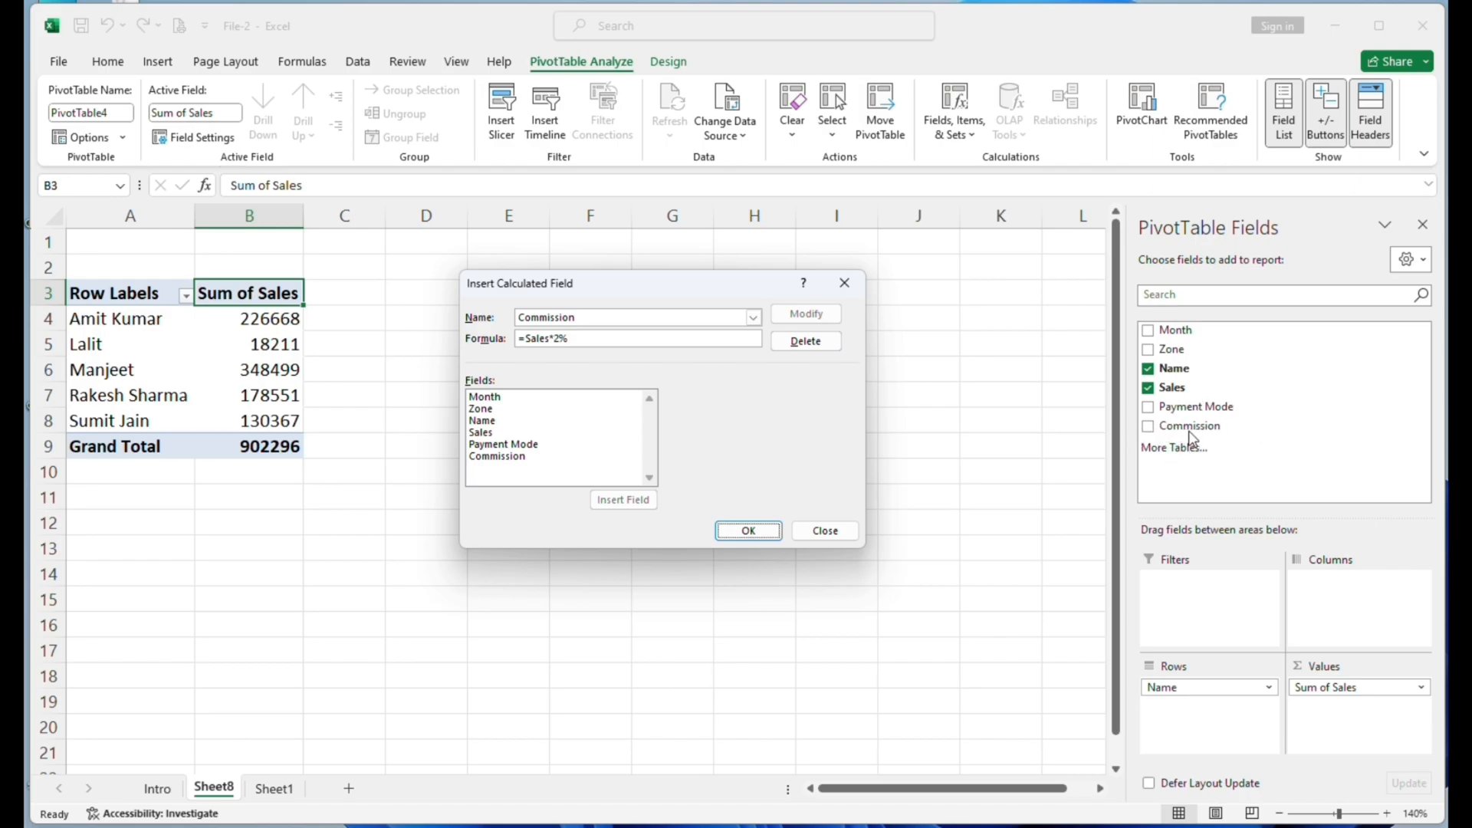
{"action": "left_click", "coordinate": [758, 531]}
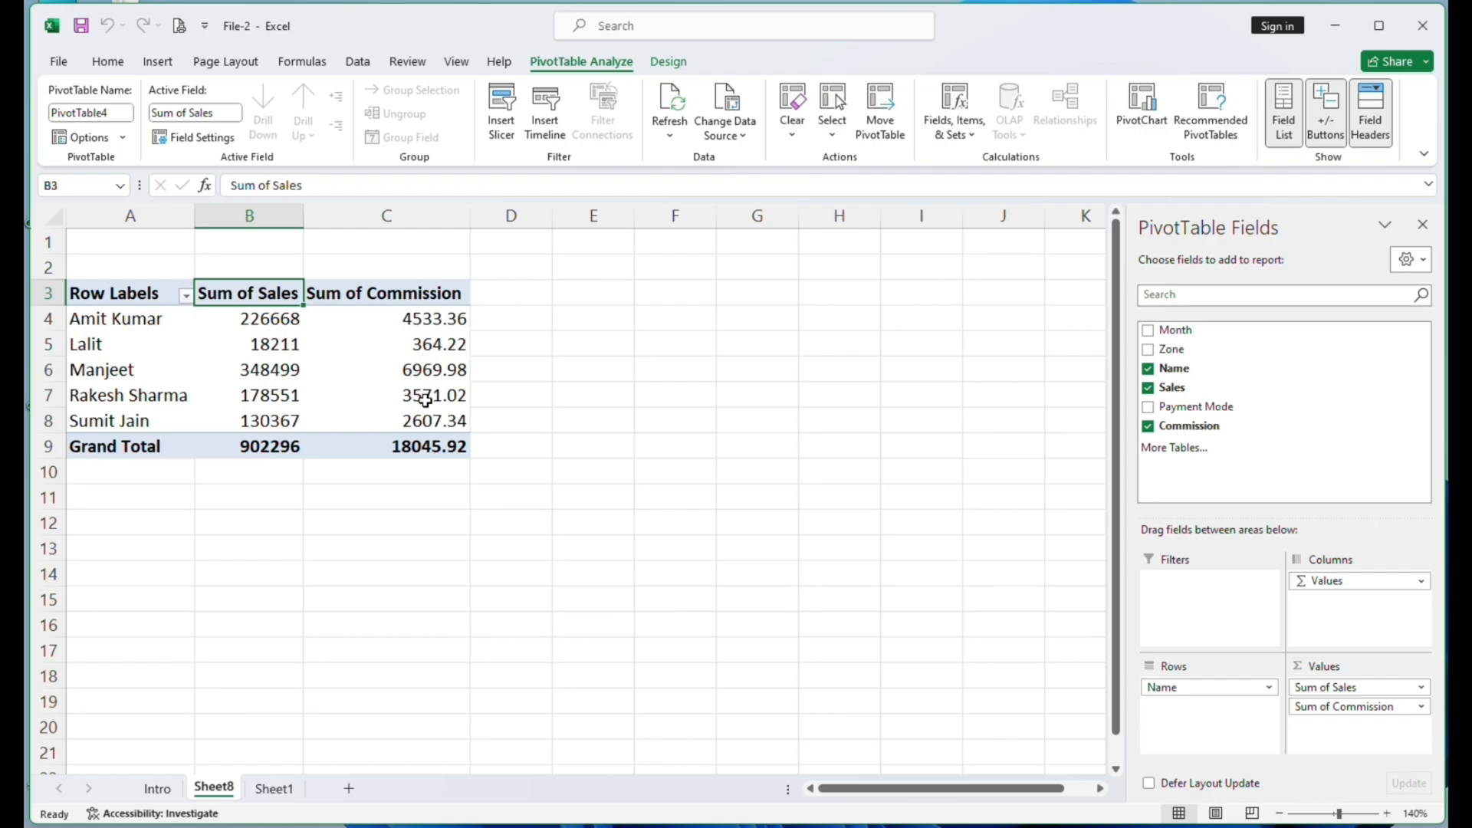
- Check the Sheet1 source data for a commission column and examine the Sum of Commission values in the PivotTable
{"action": "left_click", "coordinate": [280, 797]}
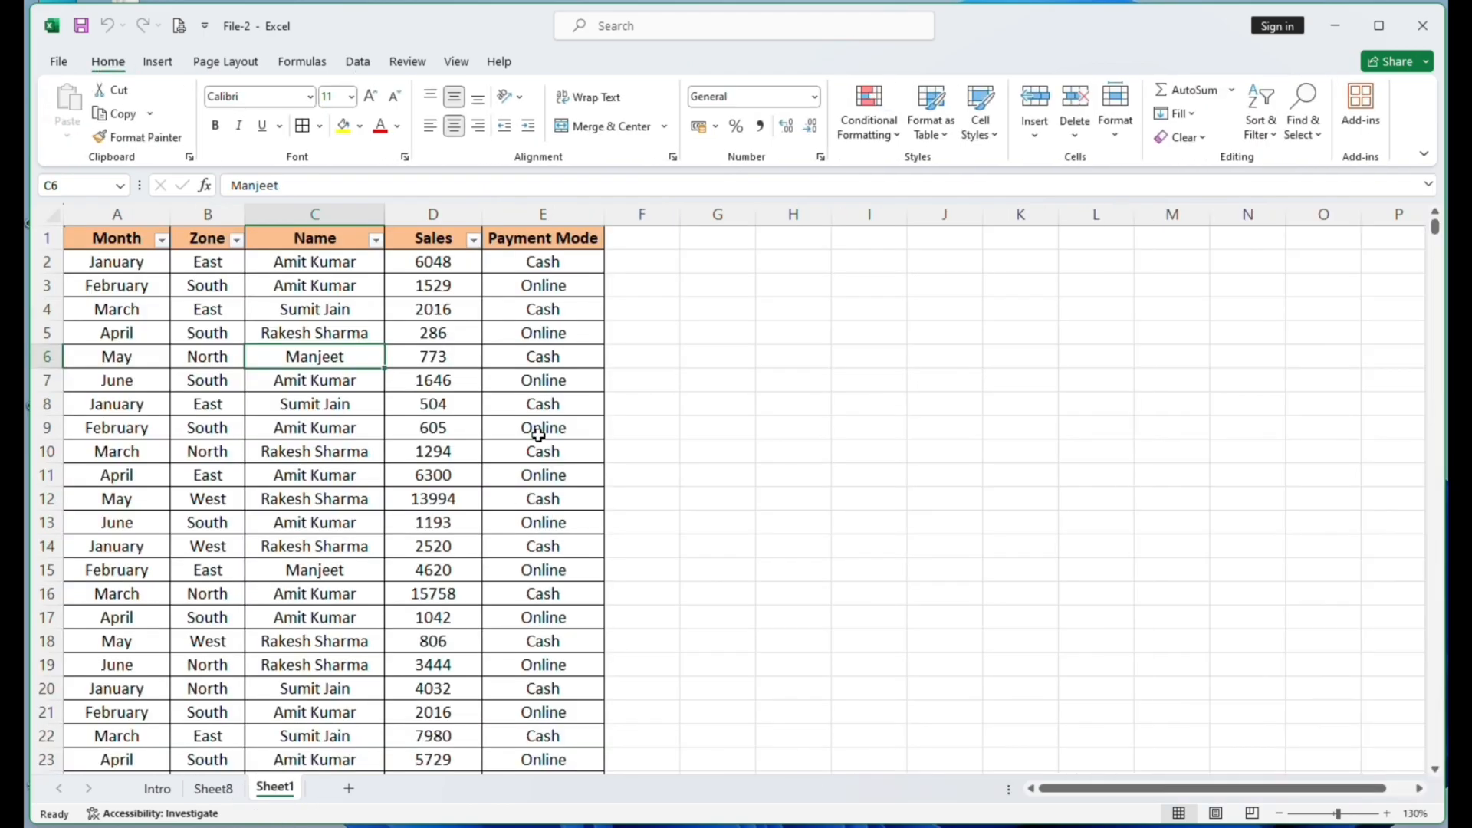
{"action": "left_click", "coordinate": [631, 240]}
{"action": "left_click_drag", "start_coordinate": [631, 241], "coordinate": [648, 559]}
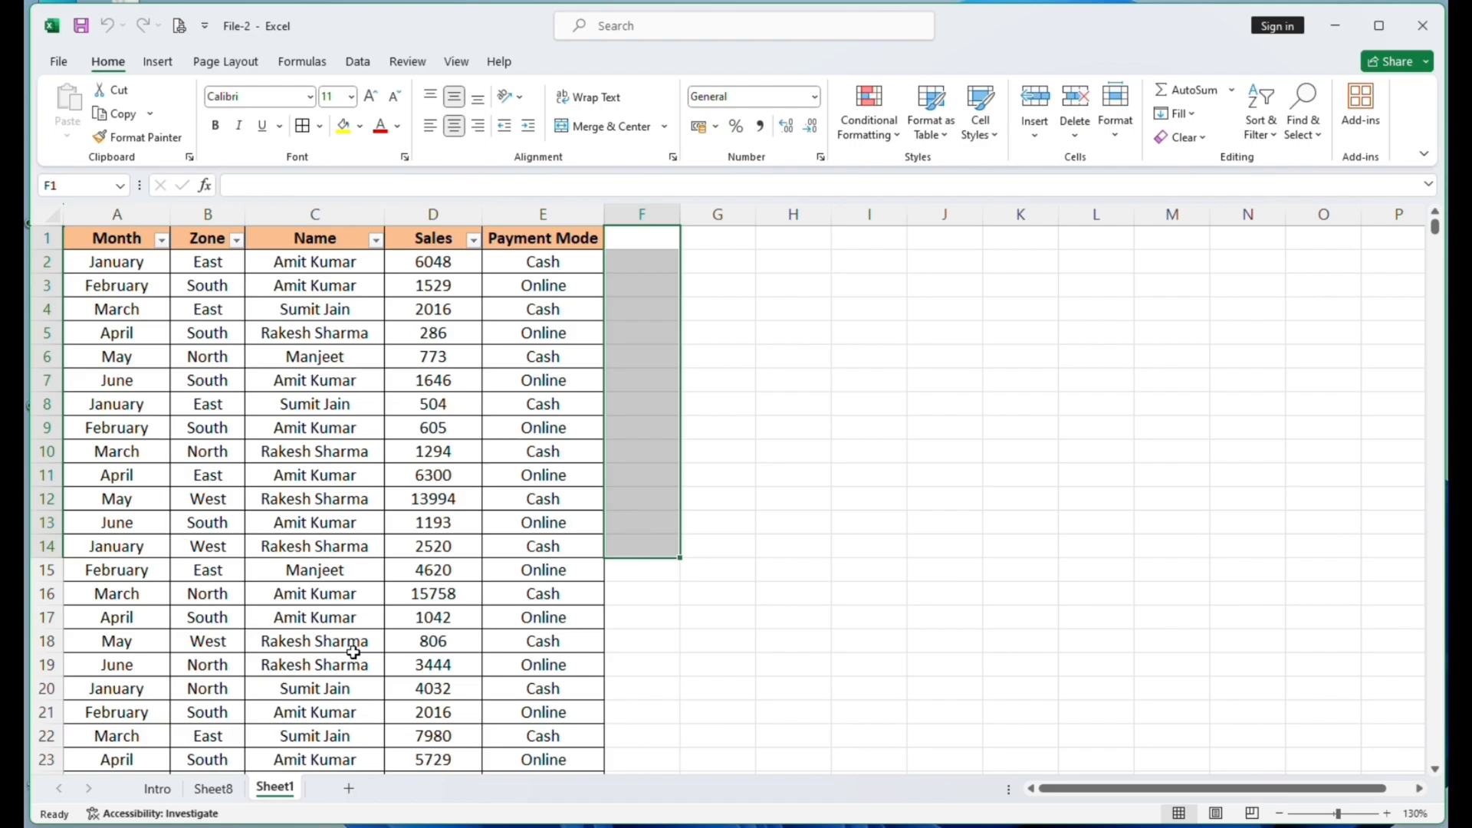
{"action": "left_click", "coordinate": [208, 791]}
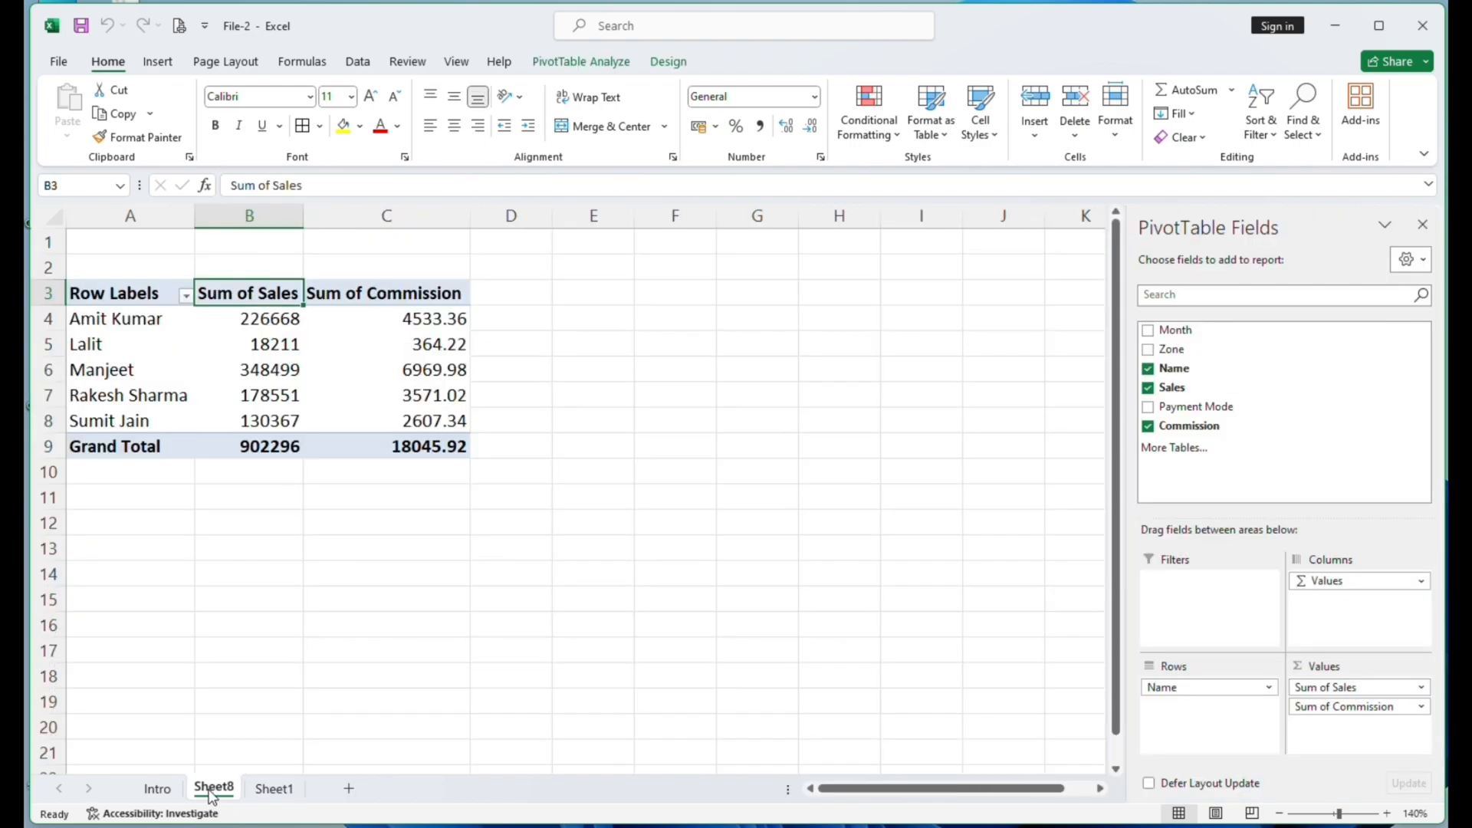
{"action": "left_click", "coordinate": [404, 391]}
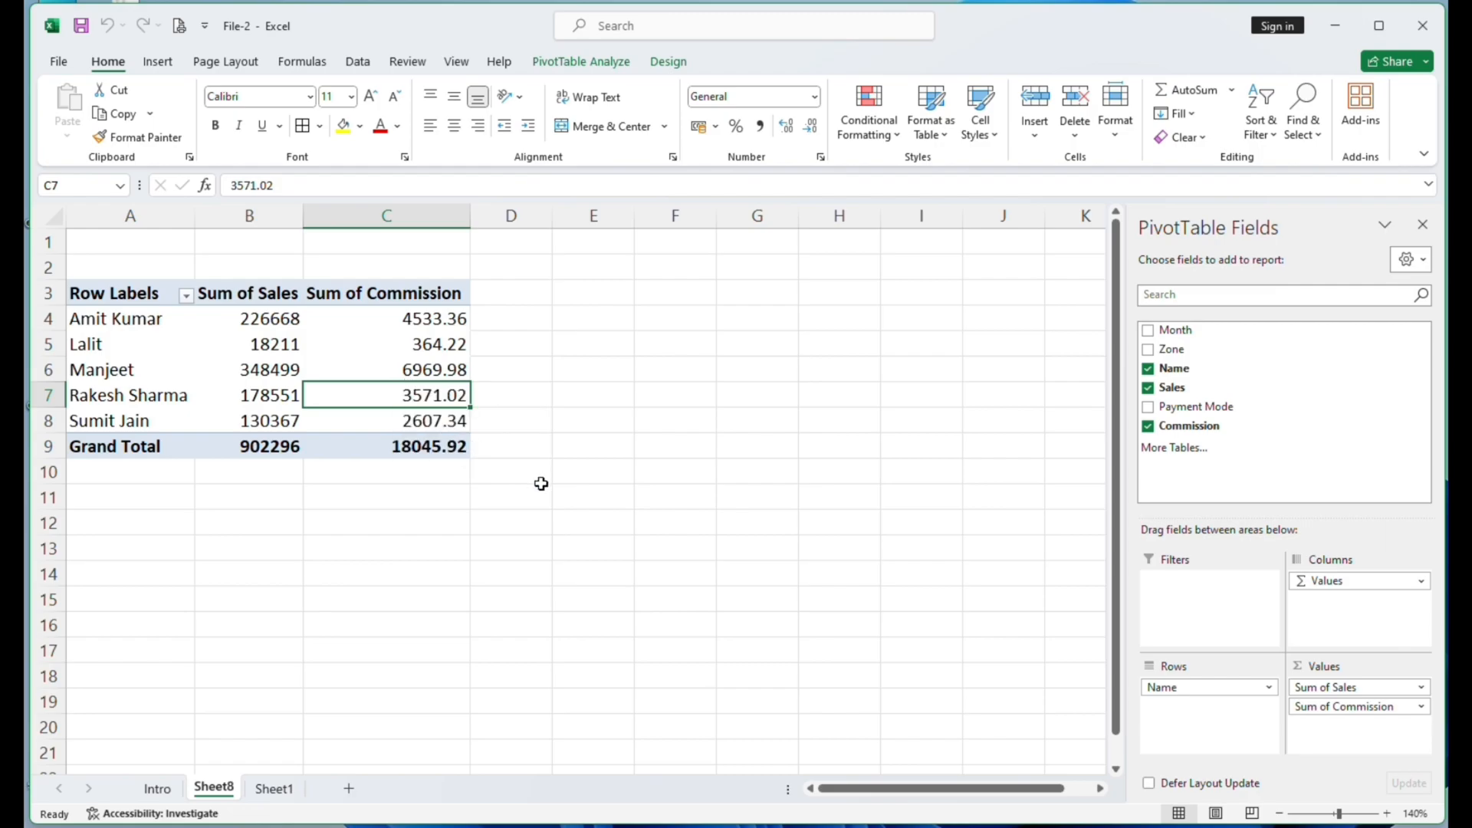
{"action": "left_click_drag", "start_coordinate": [414, 318], "coordinate": [418, 420]}
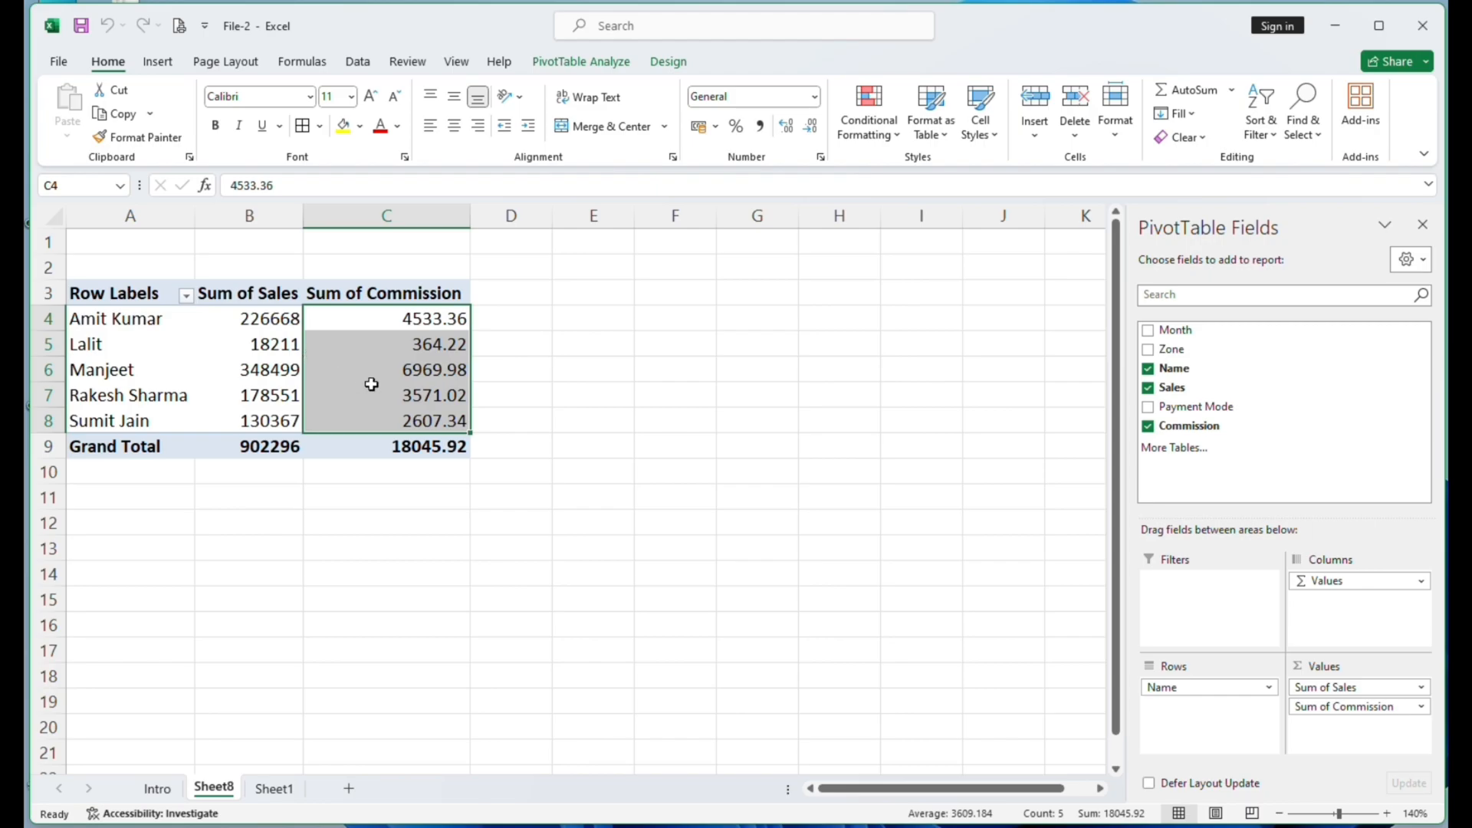
- Remove Sum of Commission from the PivotTable values, and start a new calculated field named Incentive from the Sum of Sales header
{"action": "left_click", "coordinate": [398, 361]}
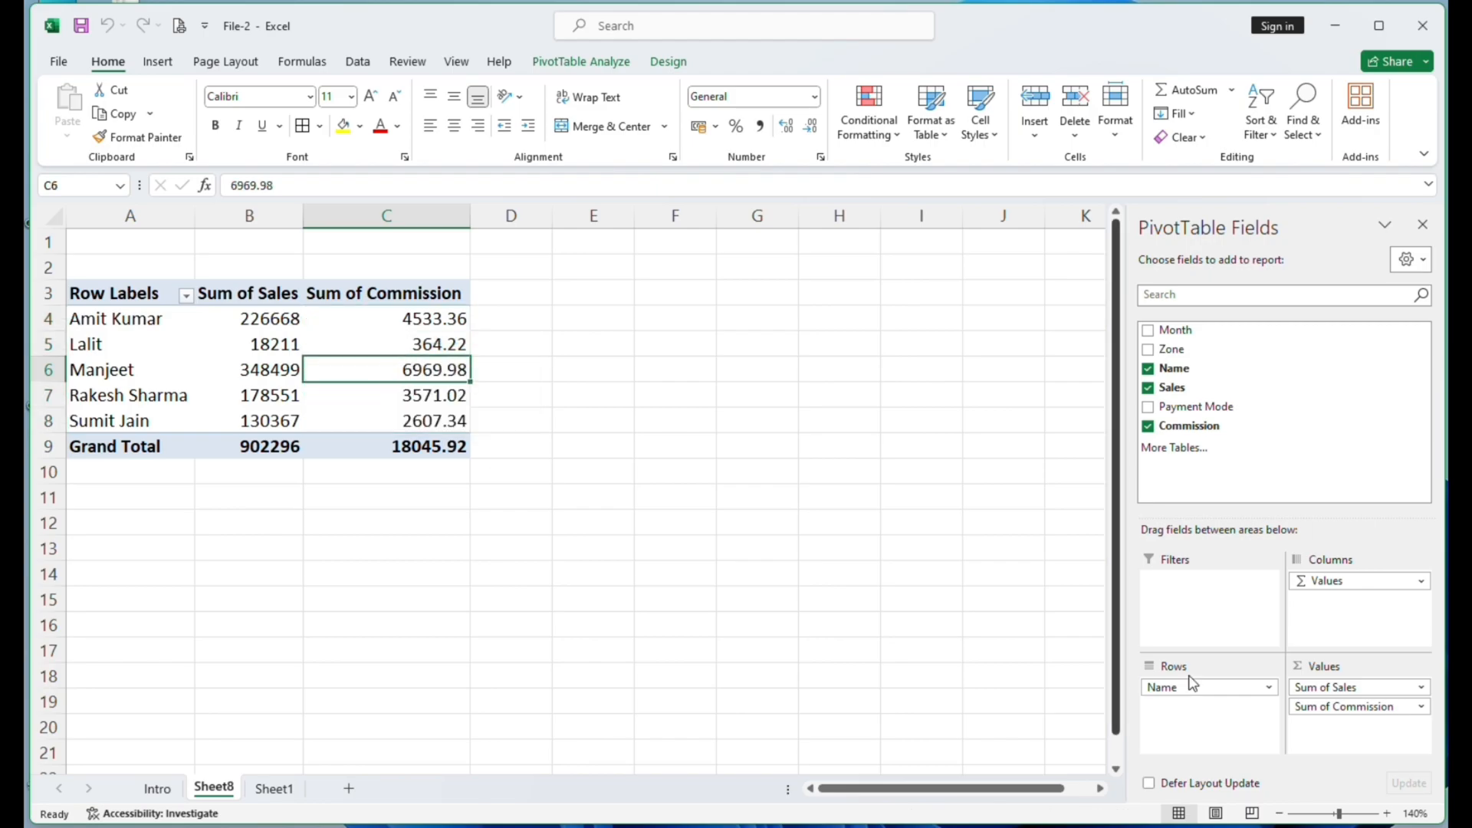
{"action": "left_click_drag", "start_coordinate": [1347, 706], "coordinate": [1253, 471]}
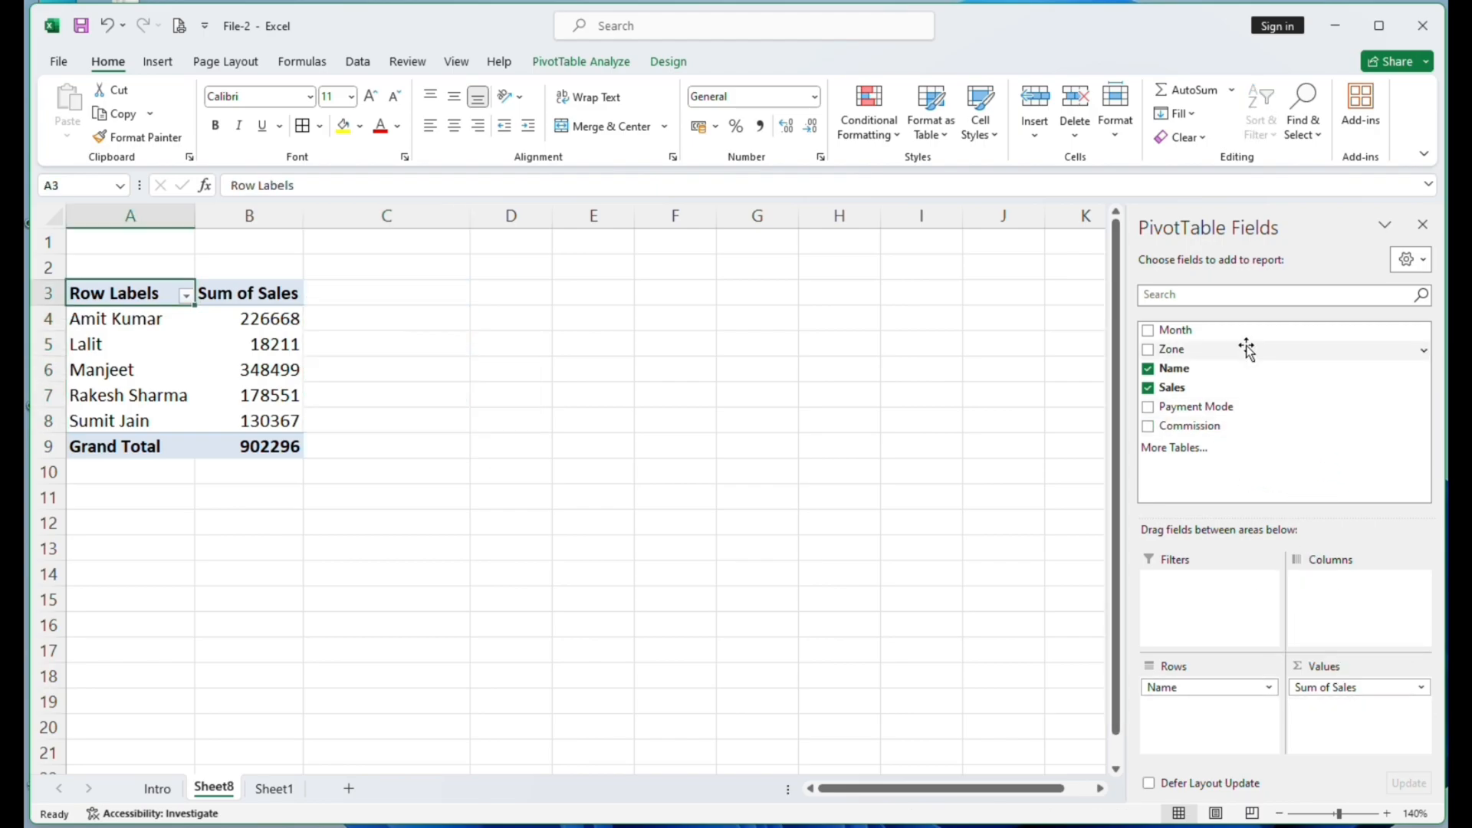
{"action": "left_click", "coordinate": [258, 299]}
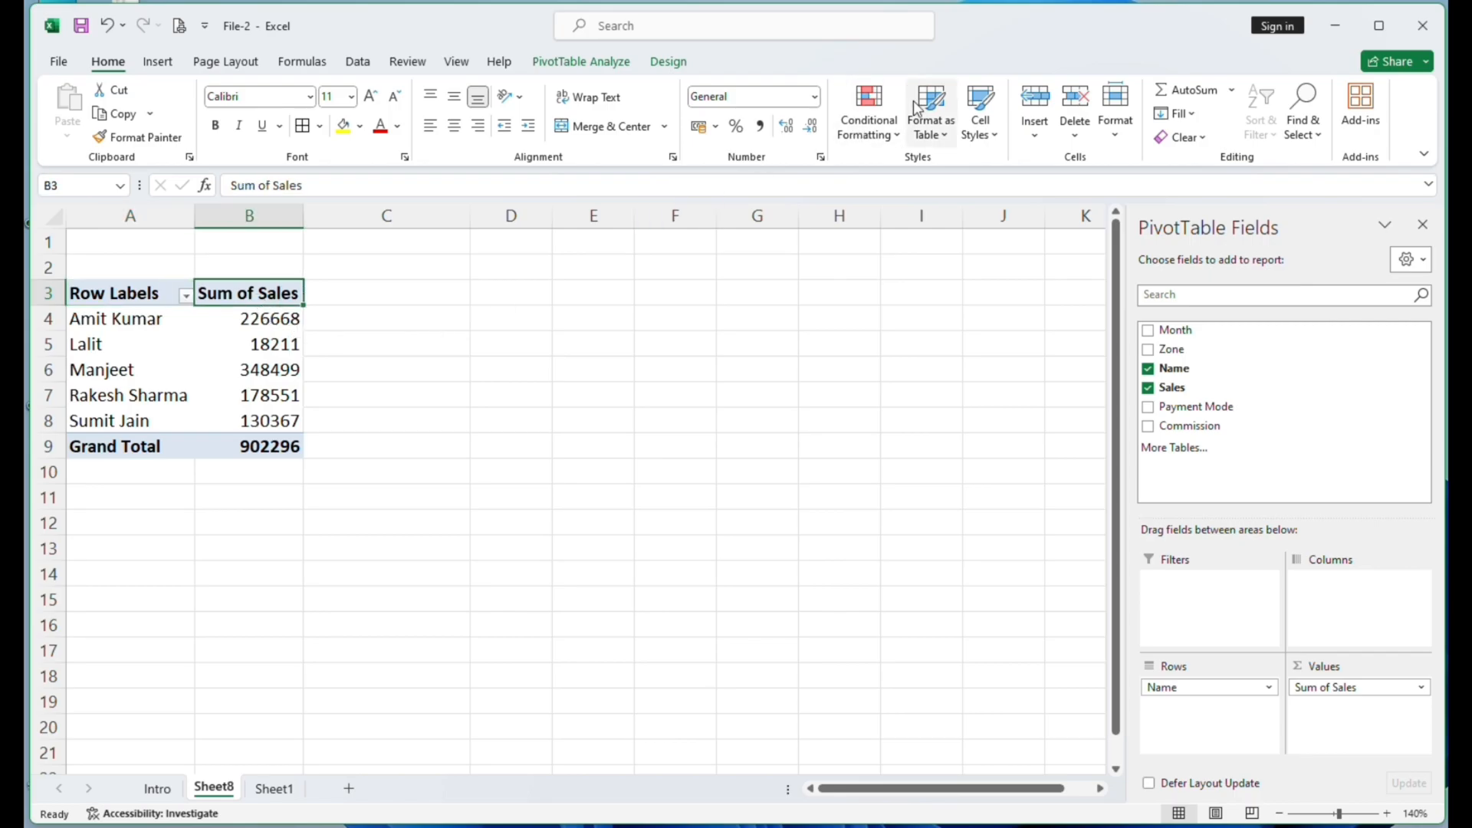
{"action": "left_click", "coordinate": [592, 68]}
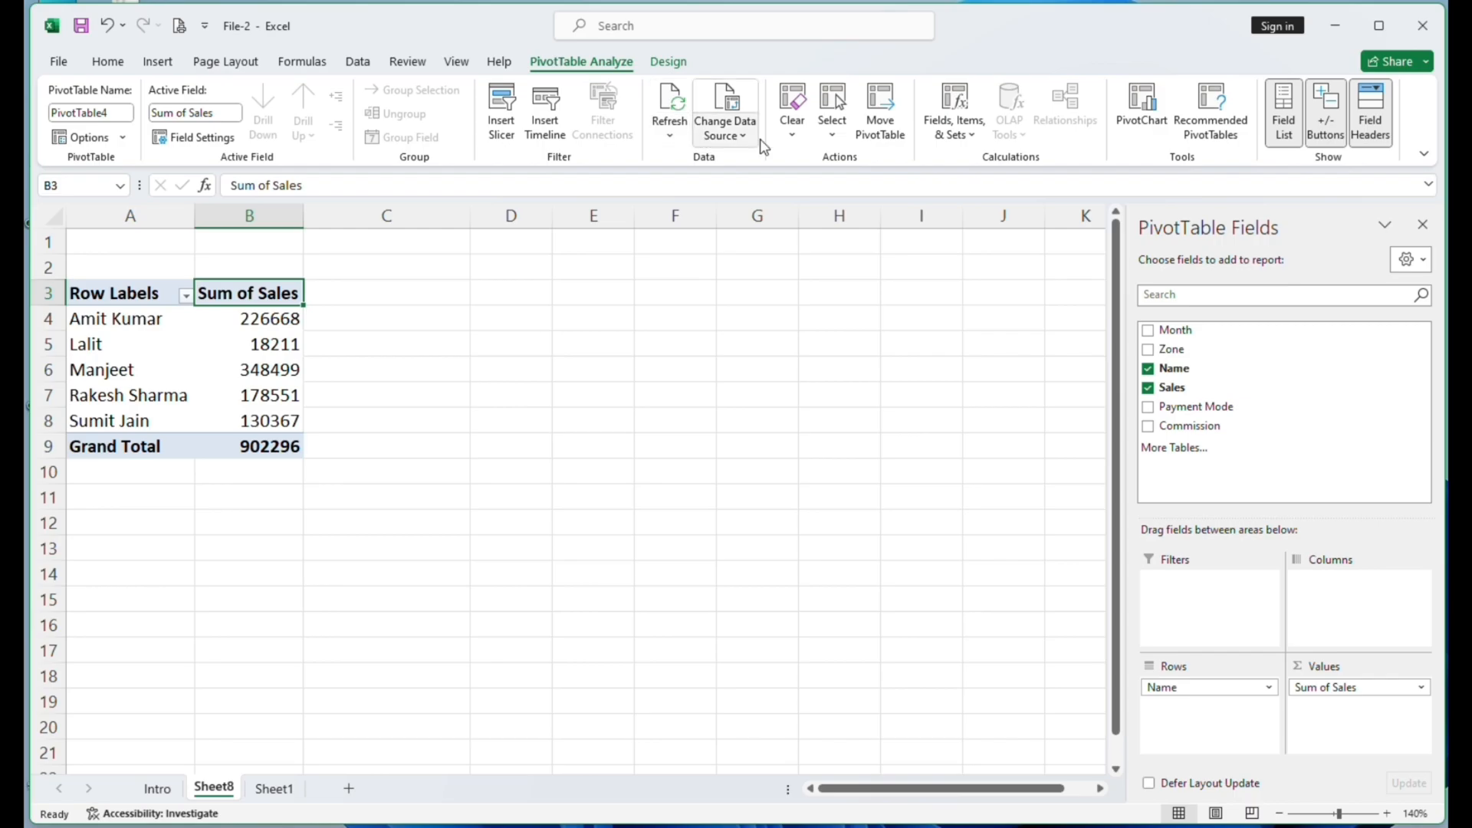
{"action": "left_click", "coordinate": [957, 134]}
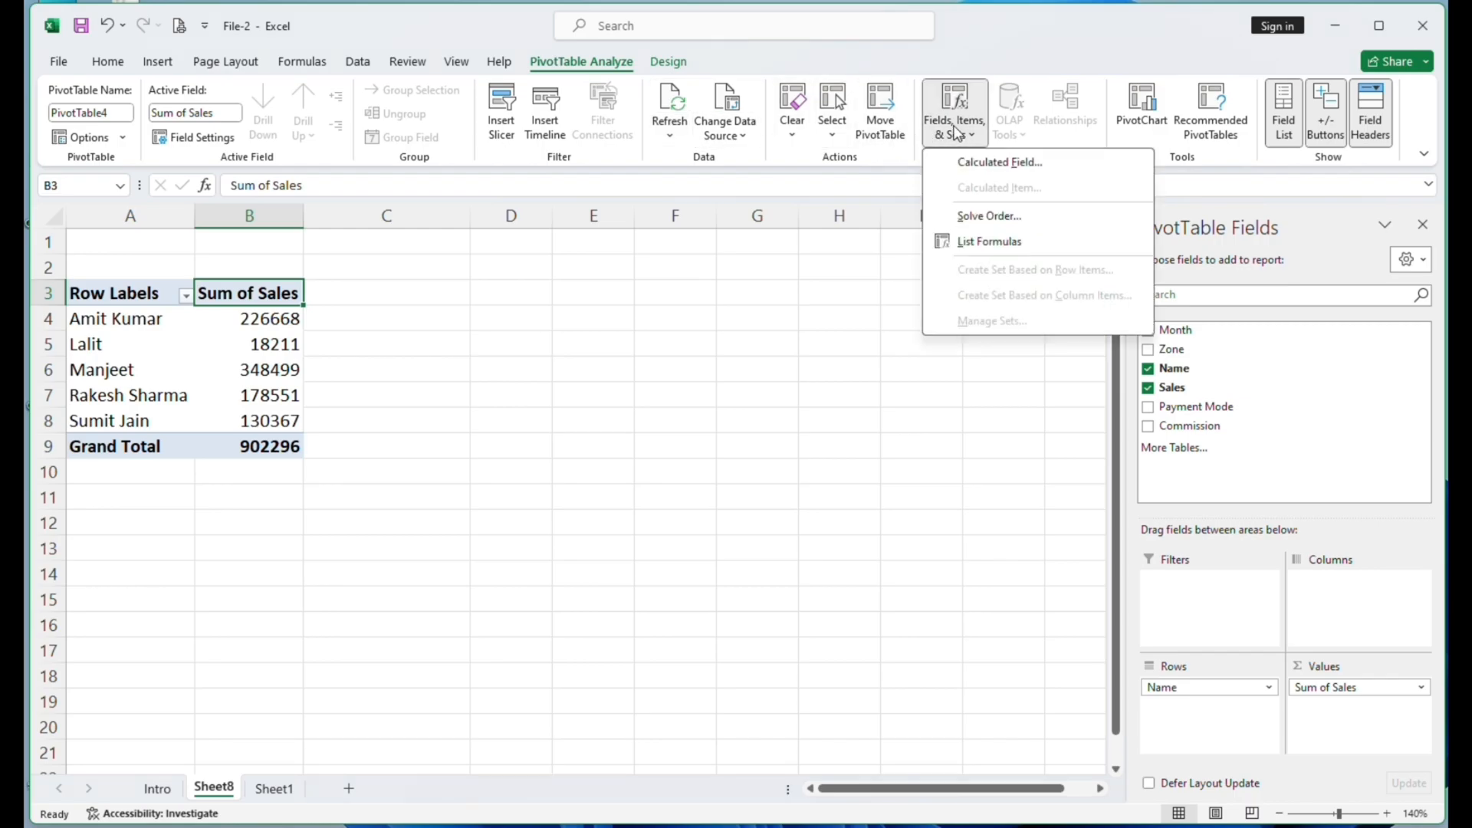
{"action": "left_click", "coordinate": [980, 171]}
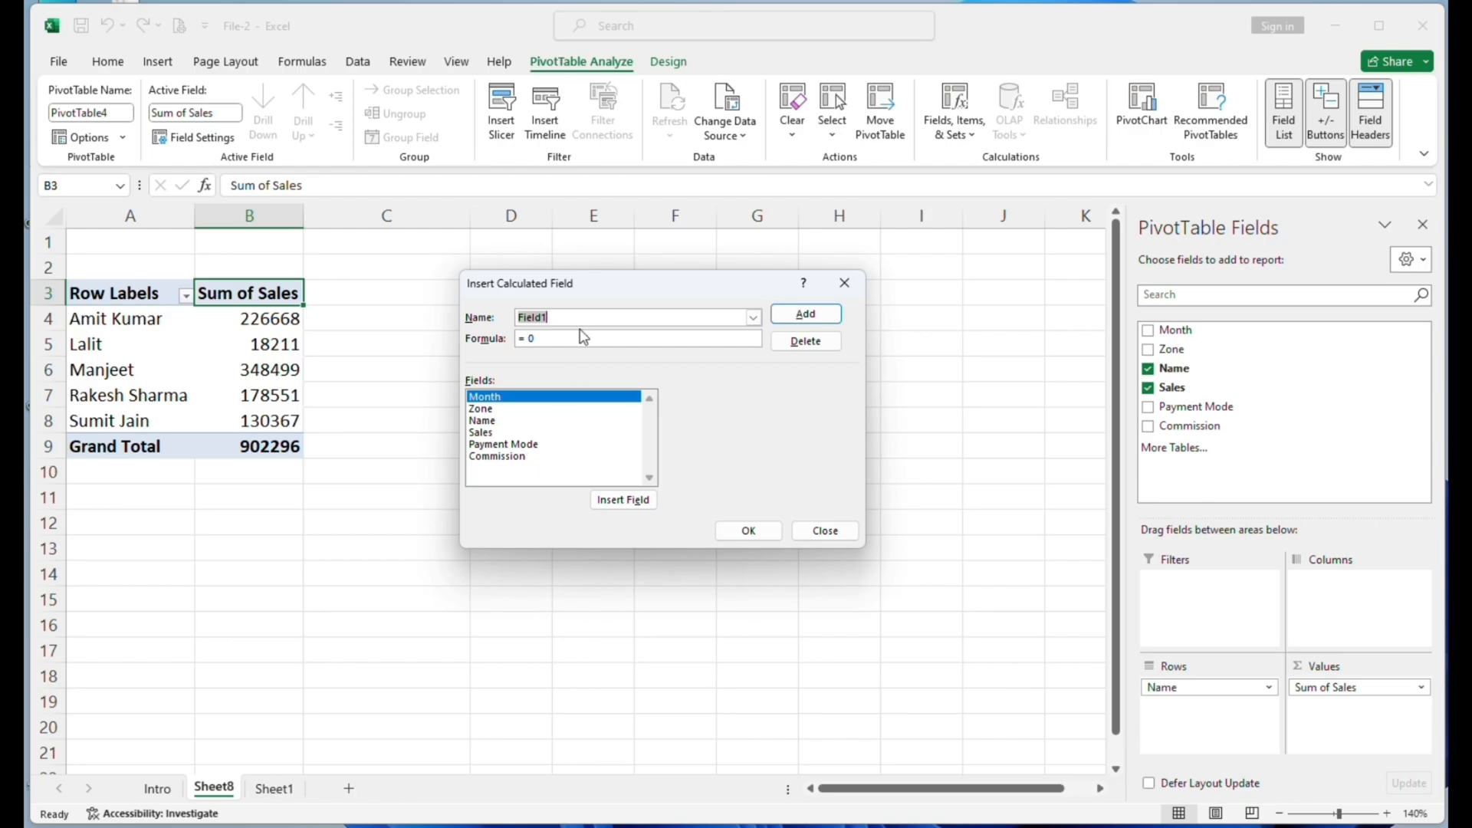
{"action": "type", "text": "Incentive"}
- Set the Incentive formula to =if(Sales>100000, Sales*2%, Sales*1%) using the Sales field, and add the calculated field to the PivotTable
{"action": "left_click", "coordinate": [485, 433]}
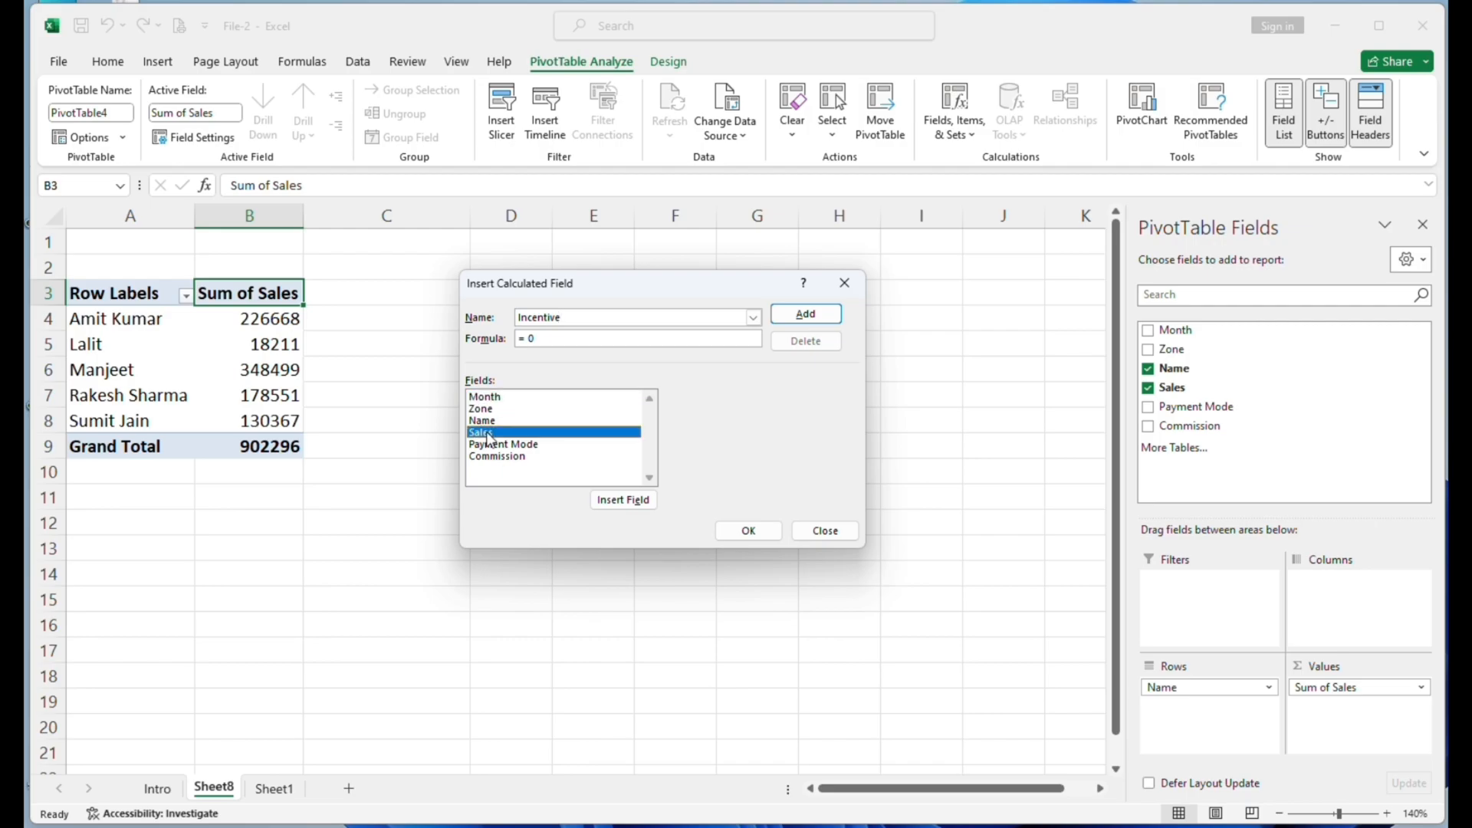
{"action": "left_click", "coordinate": [623, 506]}
{"action": "left_click", "coordinate": [491, 434]}
{"action": "left_click", "coordinate": [635, 499]}
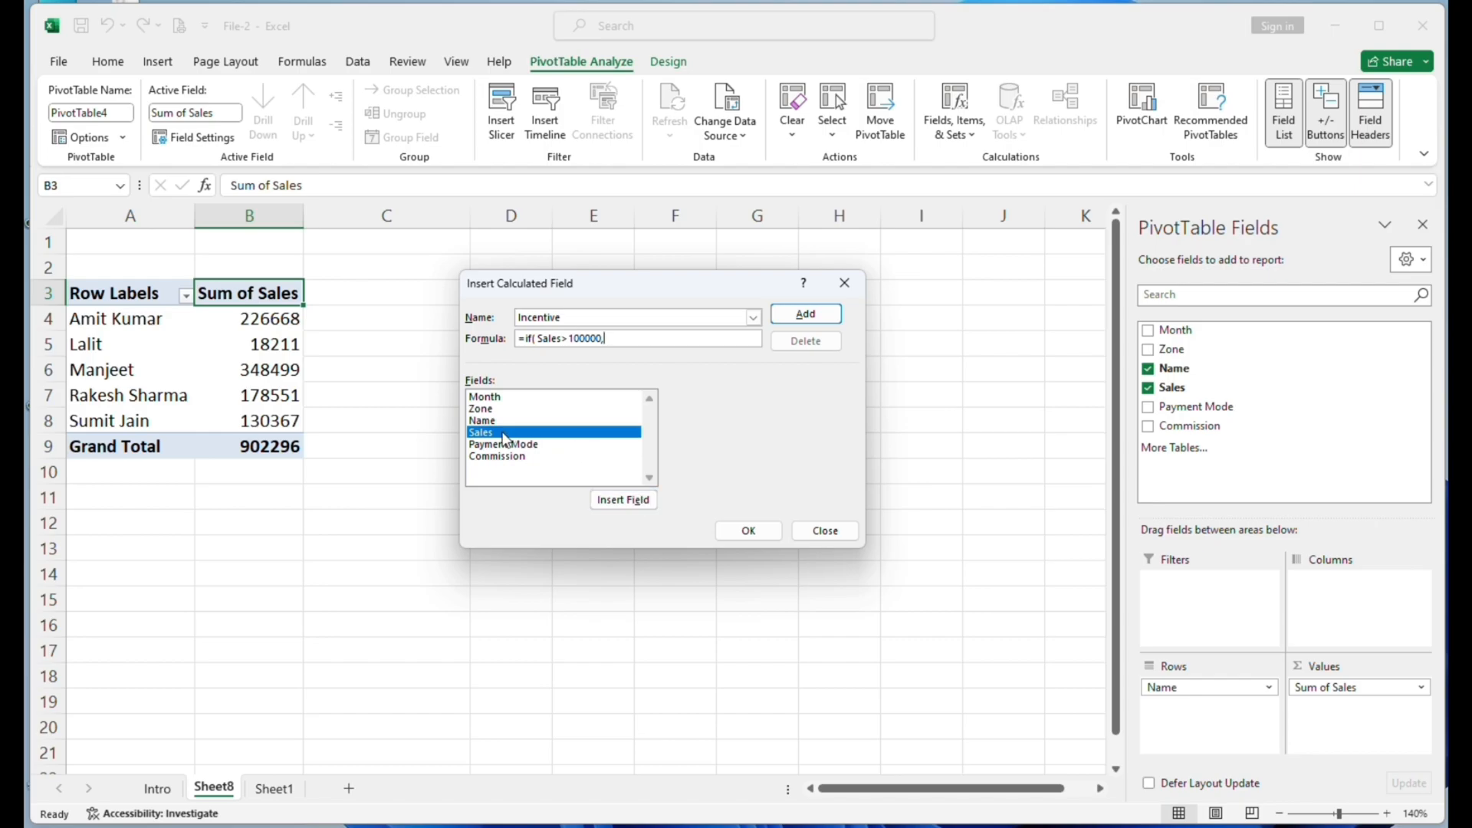
{"action": "left_click", "coordinate": [505, 434]}
{"action": "left_click", "coordinate": [625, 500]}
{"action": "left_click", "coordinate": [616, 501]}
{"action": "type", "text": "*"}
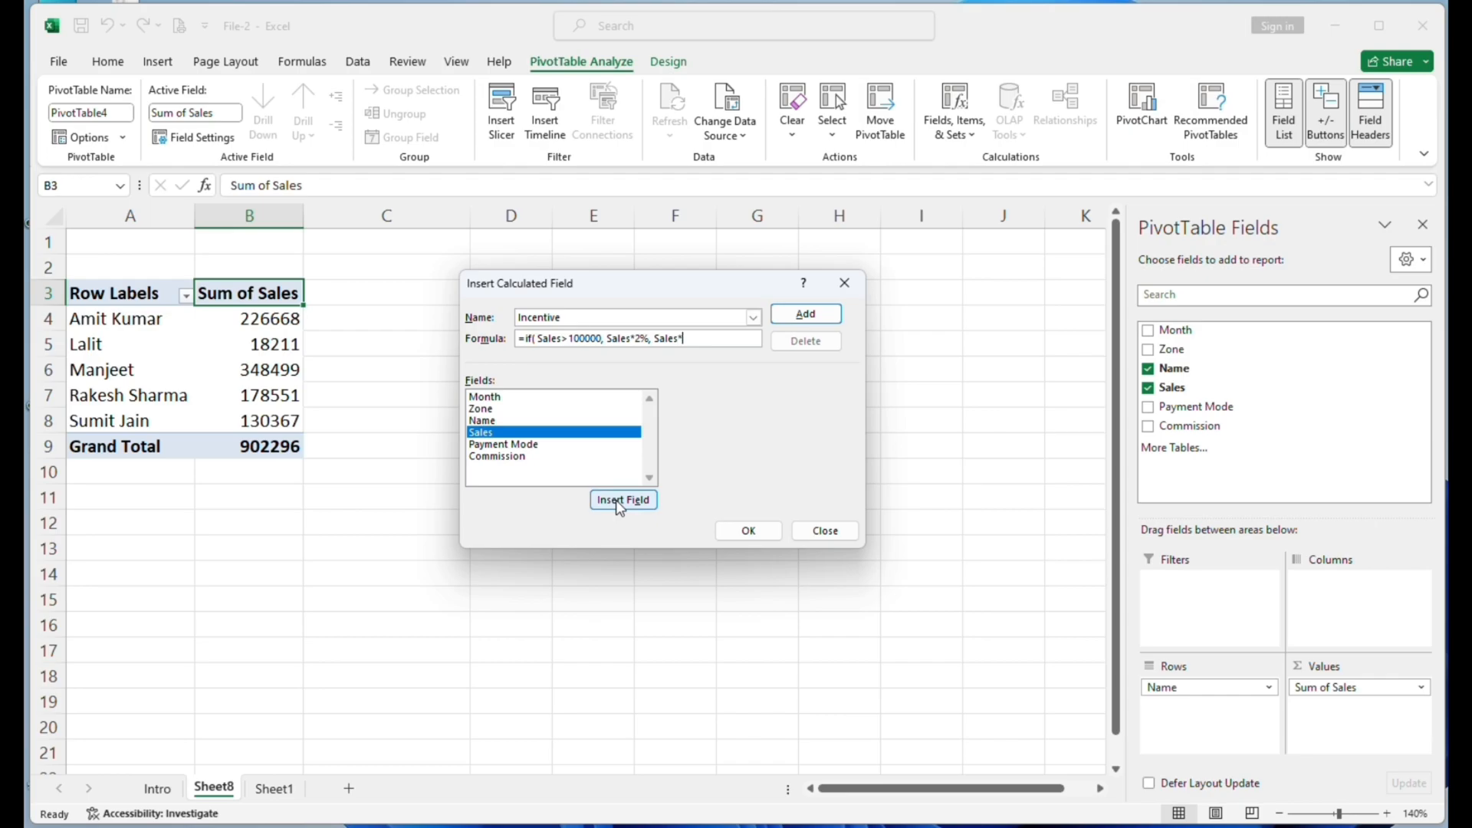
{"action": "type", "text": "1%)"}
{"action": "left_click", "coordinate": [805, 314]}
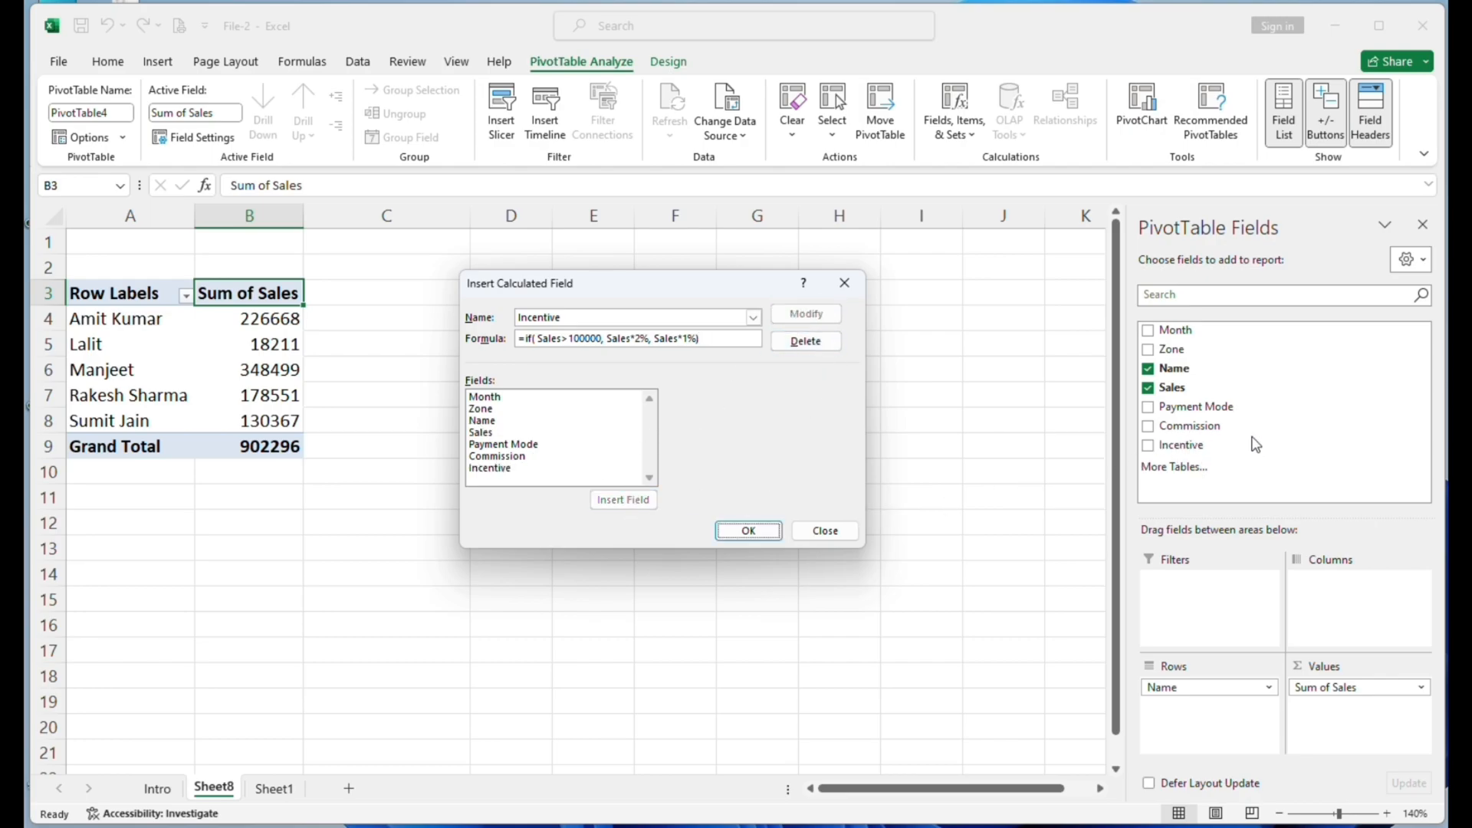
{"action": "left_click", "coordinate": [748, 531]}
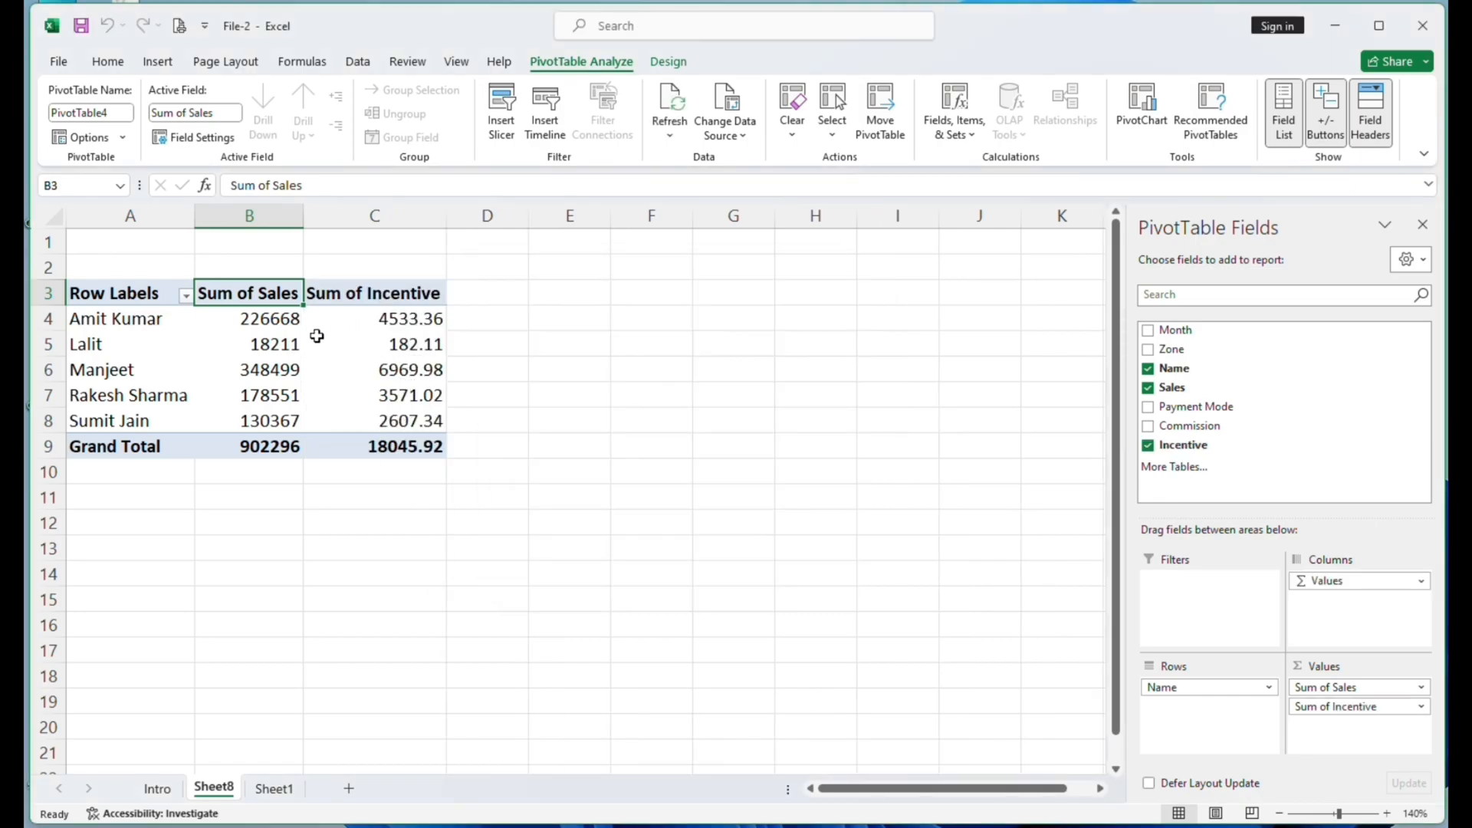
- Compare the Sum of Incentive values with each person's Sum of Sales, and check the Sales data on Sheet1
{"action": "left_click", "coordinate": [420, 322]}
{"action": "left_click", "coordinate": [265, 344]}
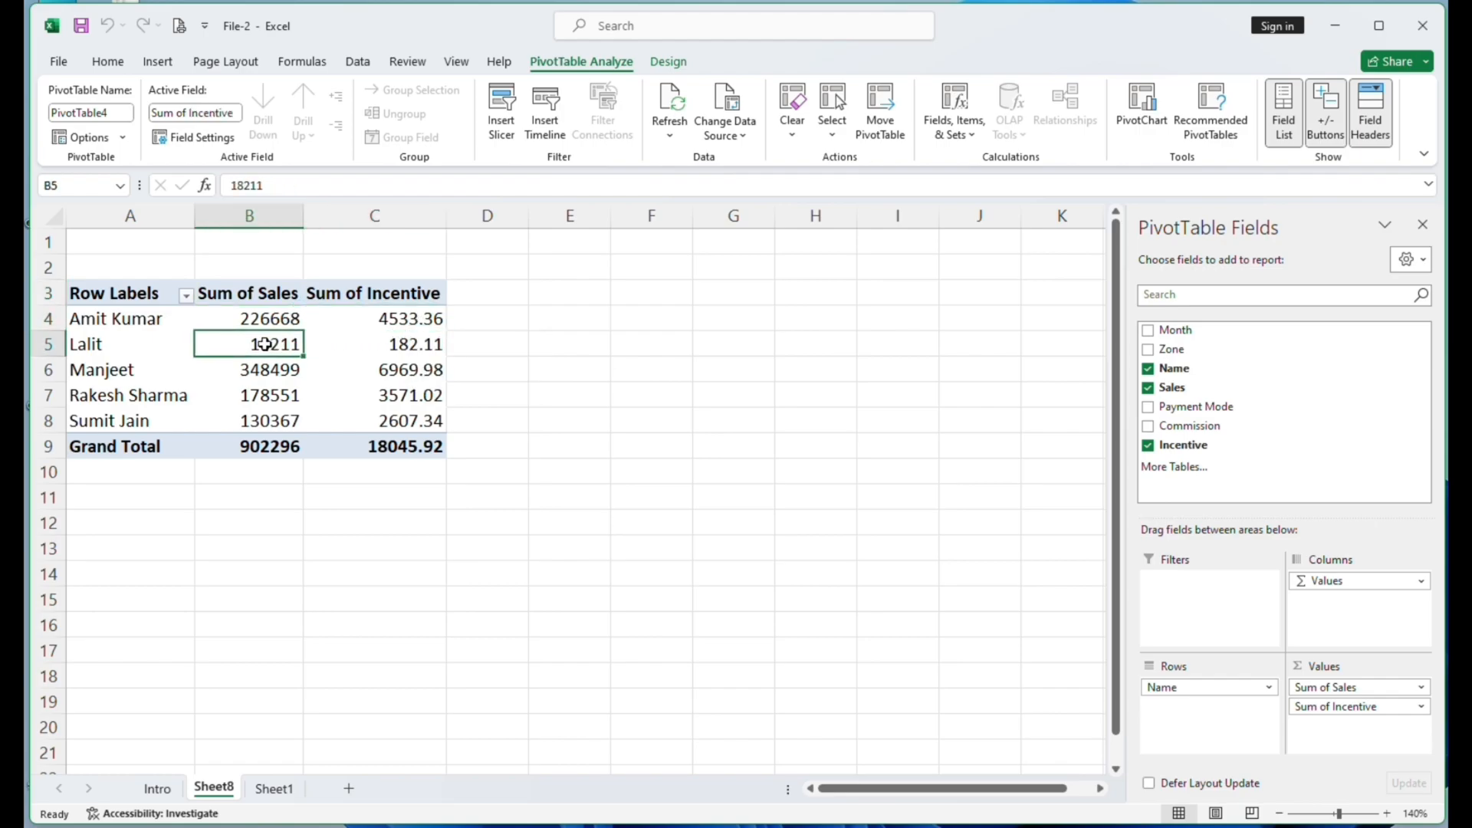
{"action": "left_click", "coordinate": [411, 346]}
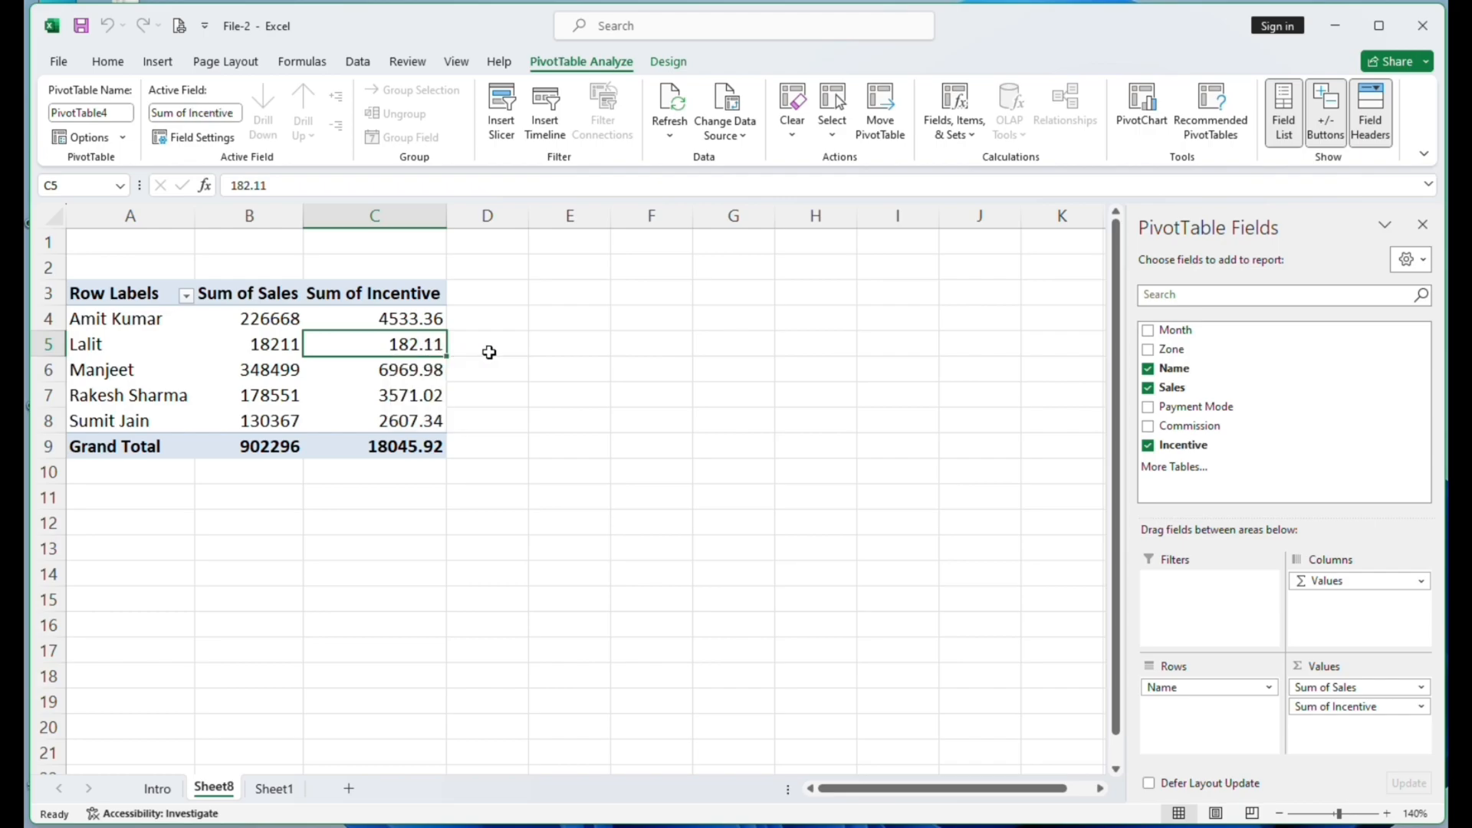
{"action": "left_click", "coordinate": [277, 315]}
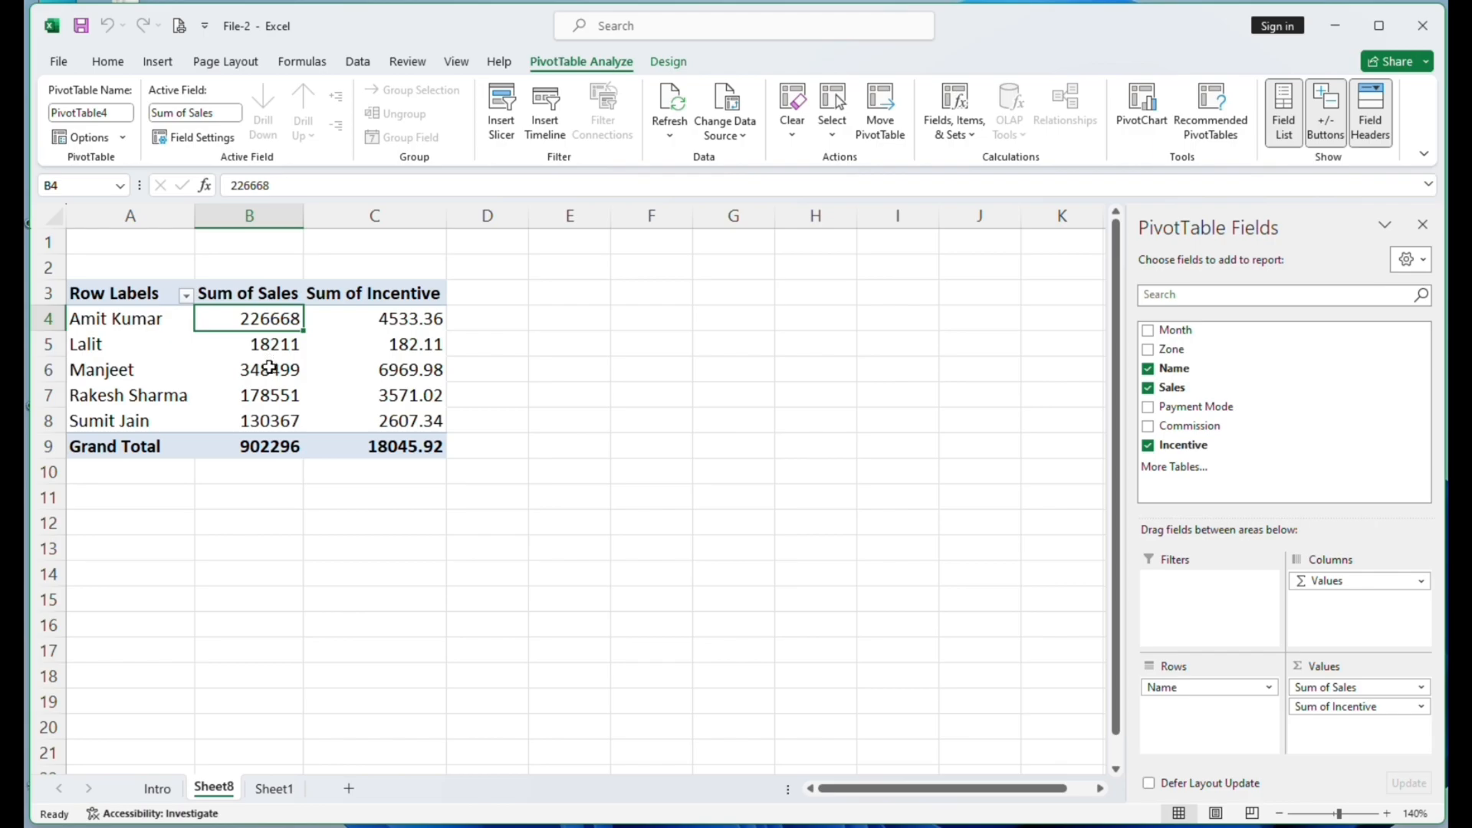
{"action": "left_click", "coordinate": [270, 370]}
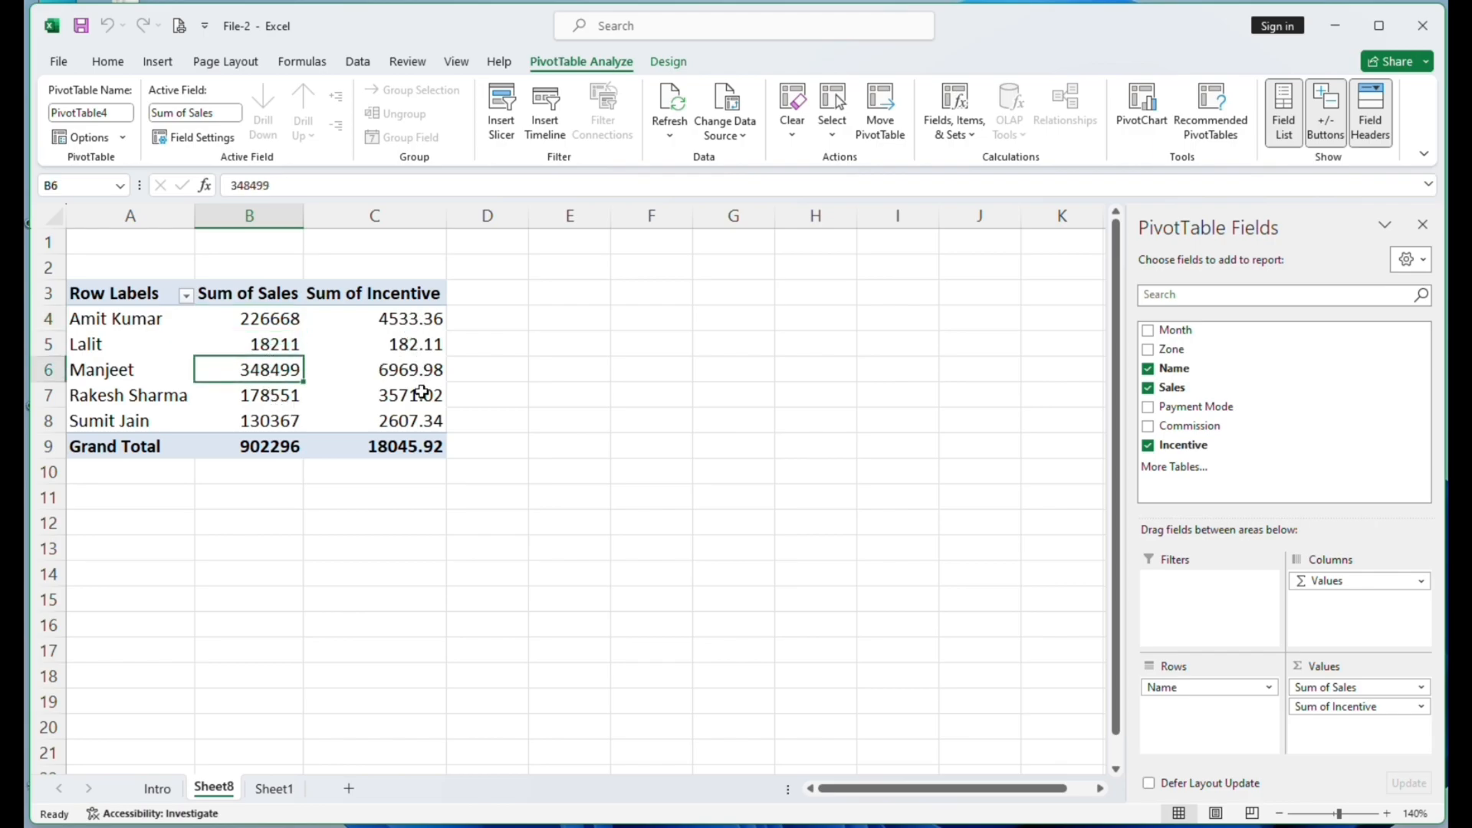
{"action": "mouse_move", "coordinate": [422, 392]}
{"action": "left_click", "coordinate": [270, 797]}
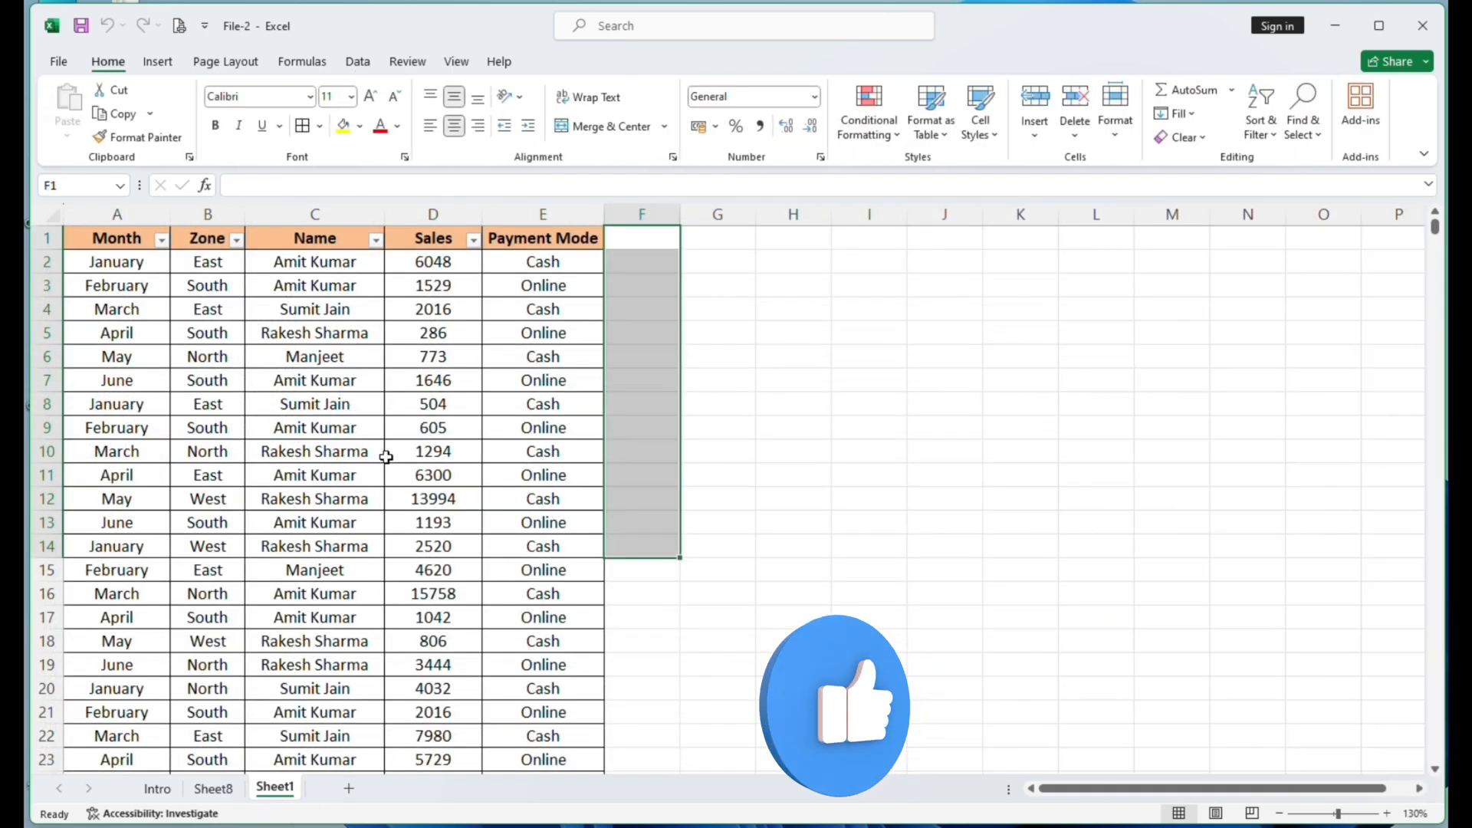
{"action": "left_click", "coordinate": [389, 455]}
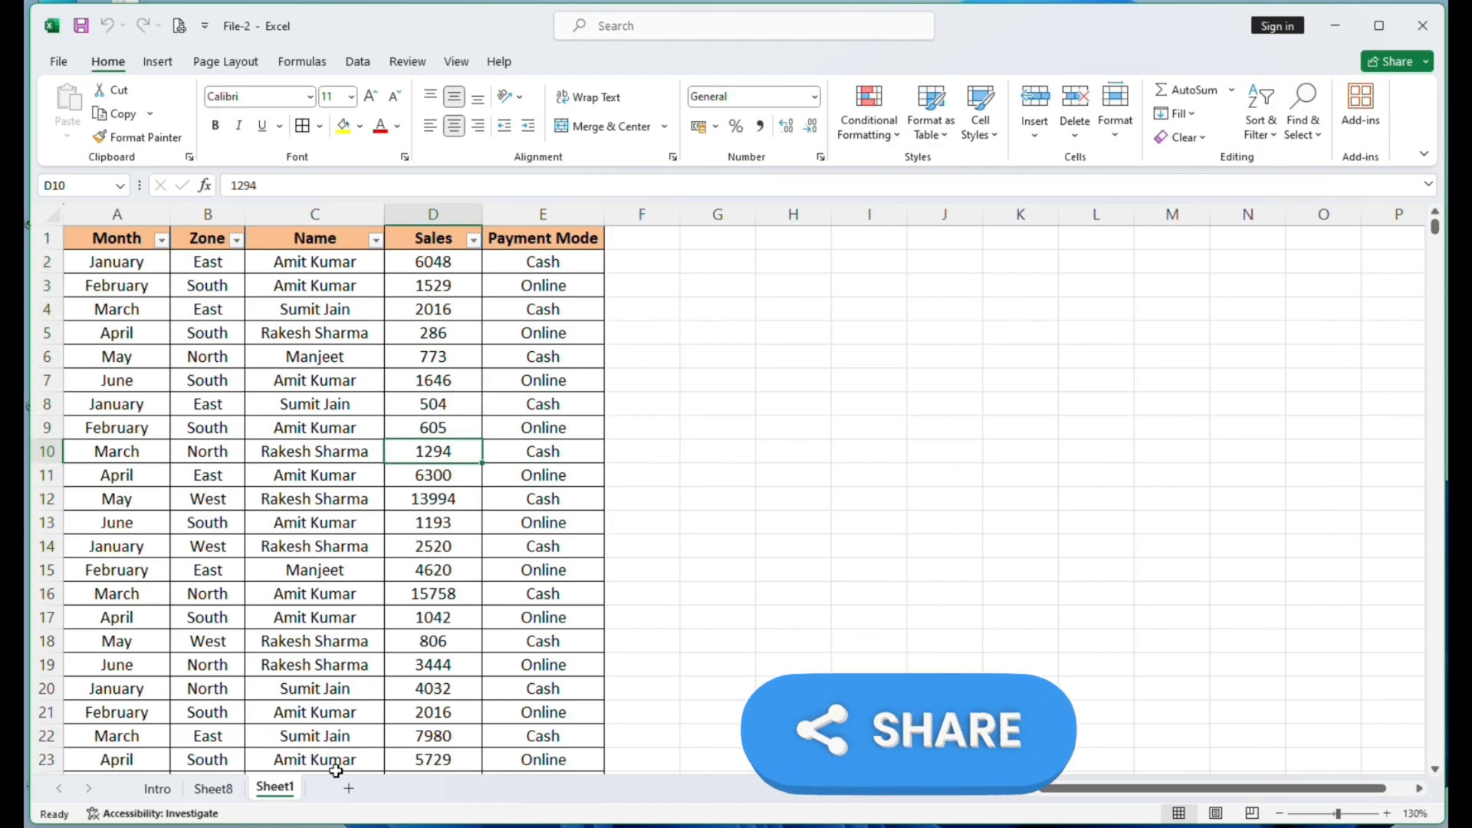
{"action": "left_click", "coordinate": [213, 789]}
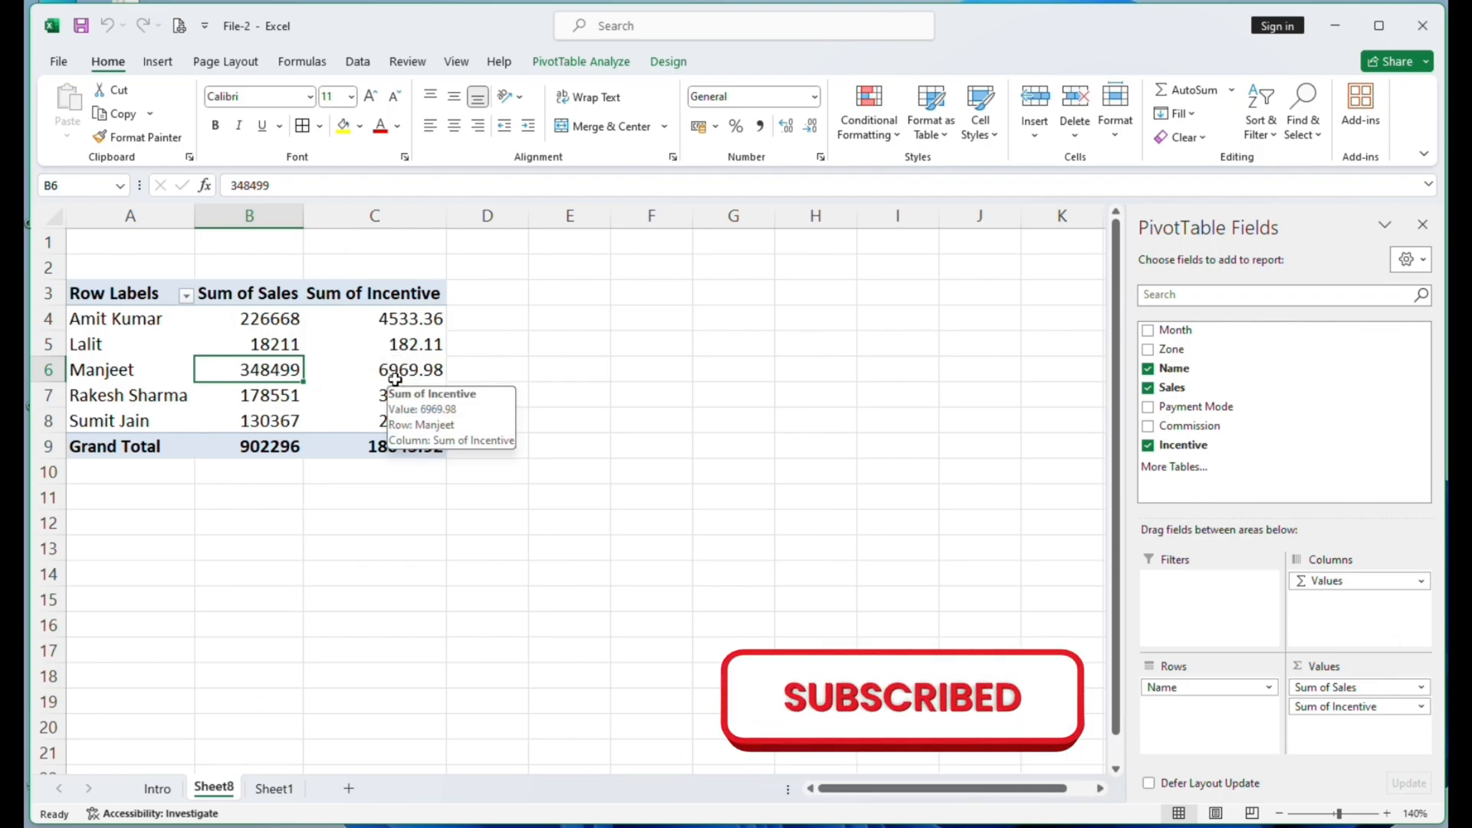
{"action": "left_click", "coordinate": [400, 355]}
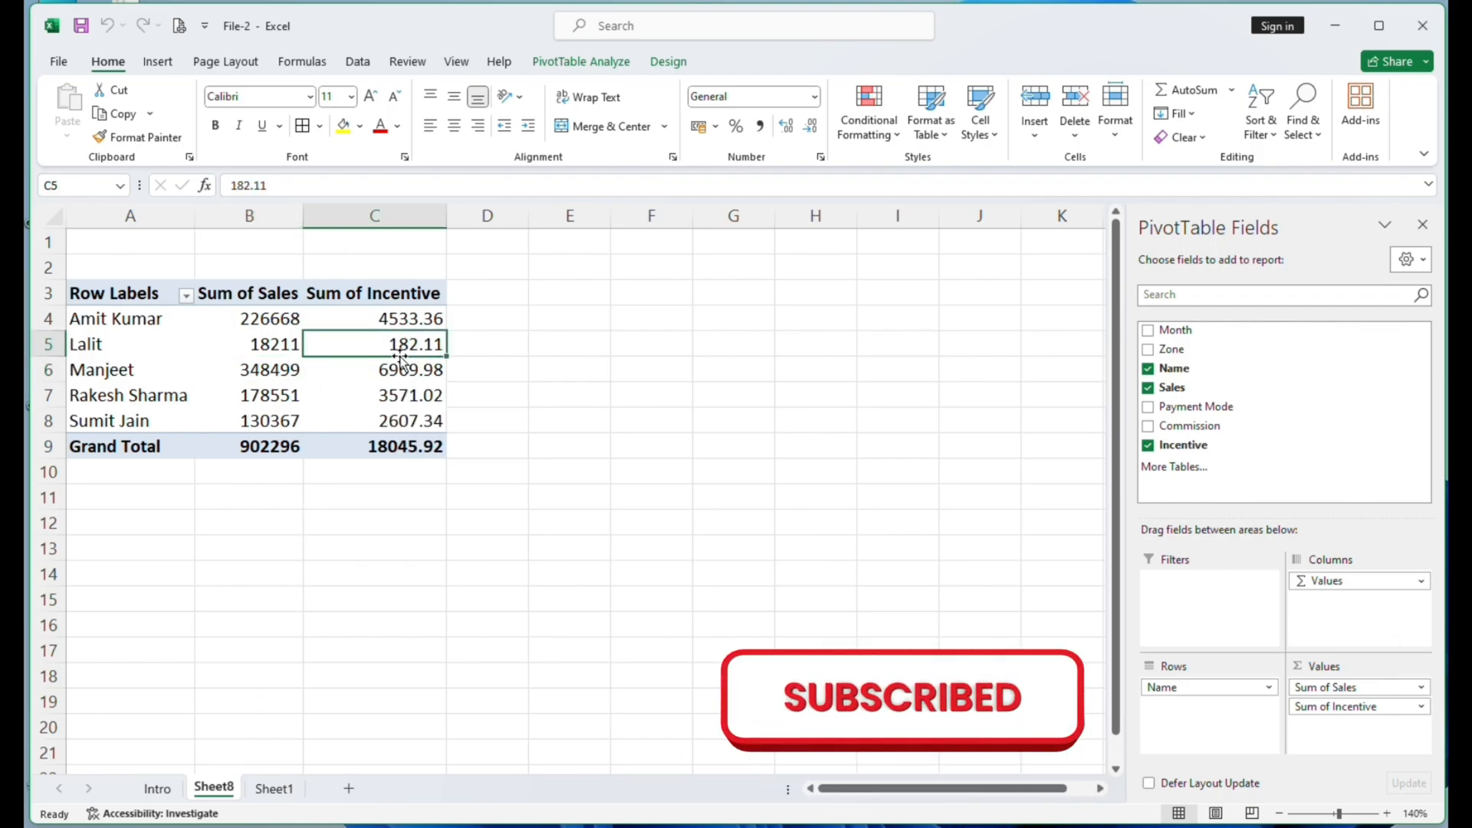
{"action": "left_click", "coordinate": [89, 345]}
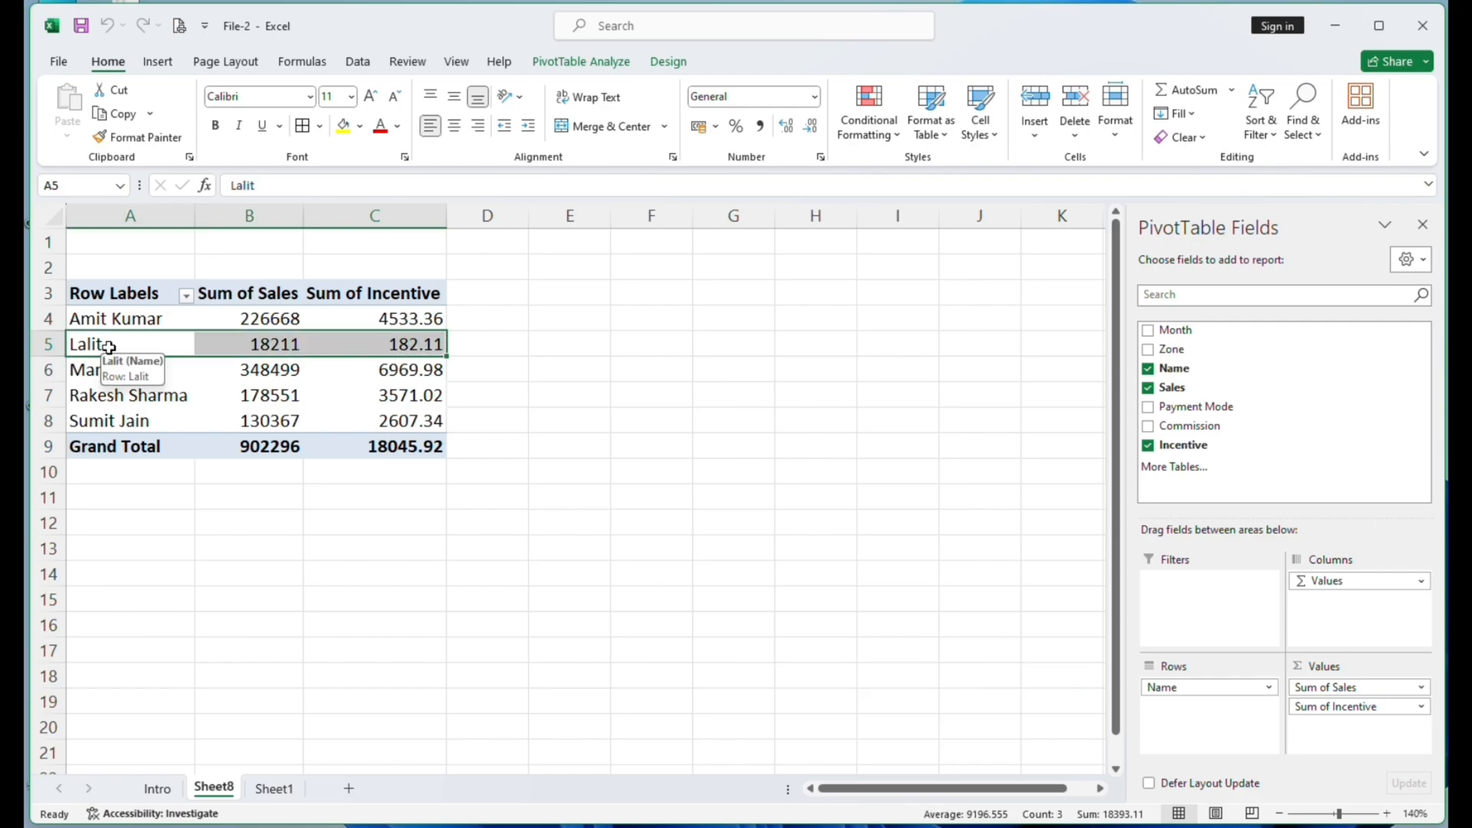
{"action": "left_click", "coordinate": [109, 347]}
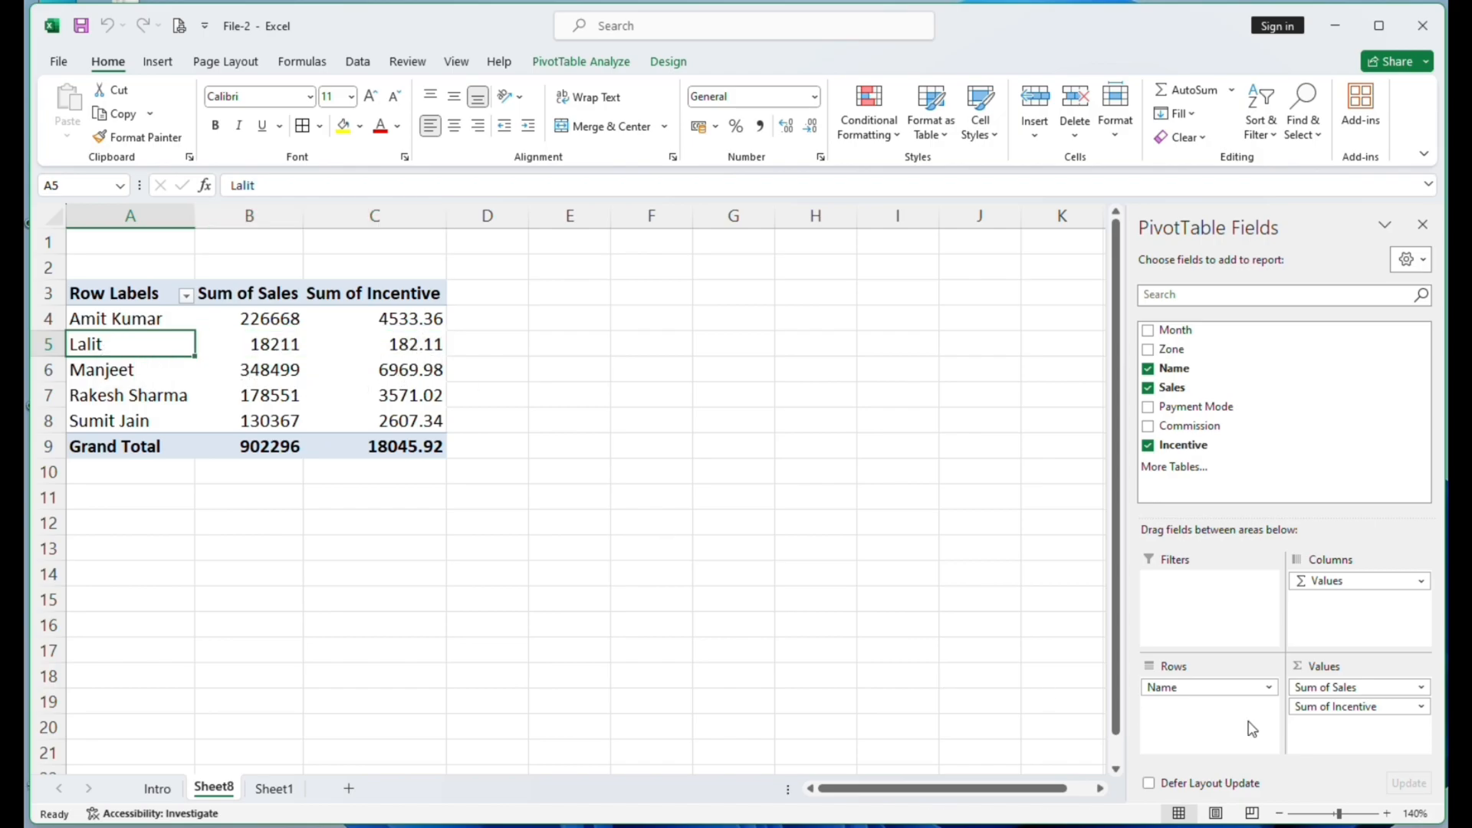
- Rearrange the PivotTable to show only Sum of Sales, with Month above Name in the rows and no column field
{"action": "left_click_drag", "start_coordinate": [1326, 706], "coordinate": [1313, 453]}
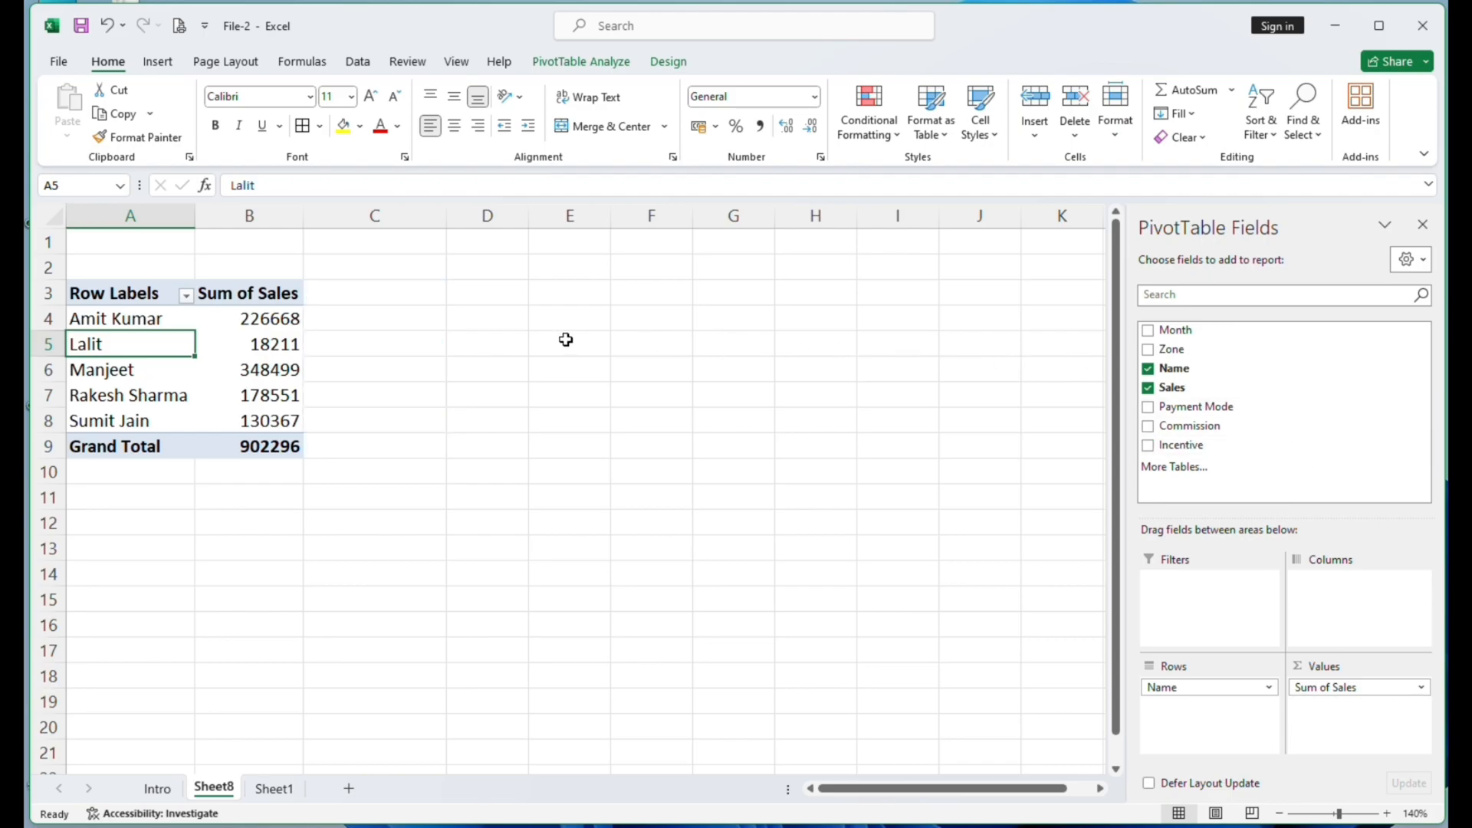
{"action": "left_click_drag", "start_coordinate": [1177, 353], "coordinate": [1330, 613]}
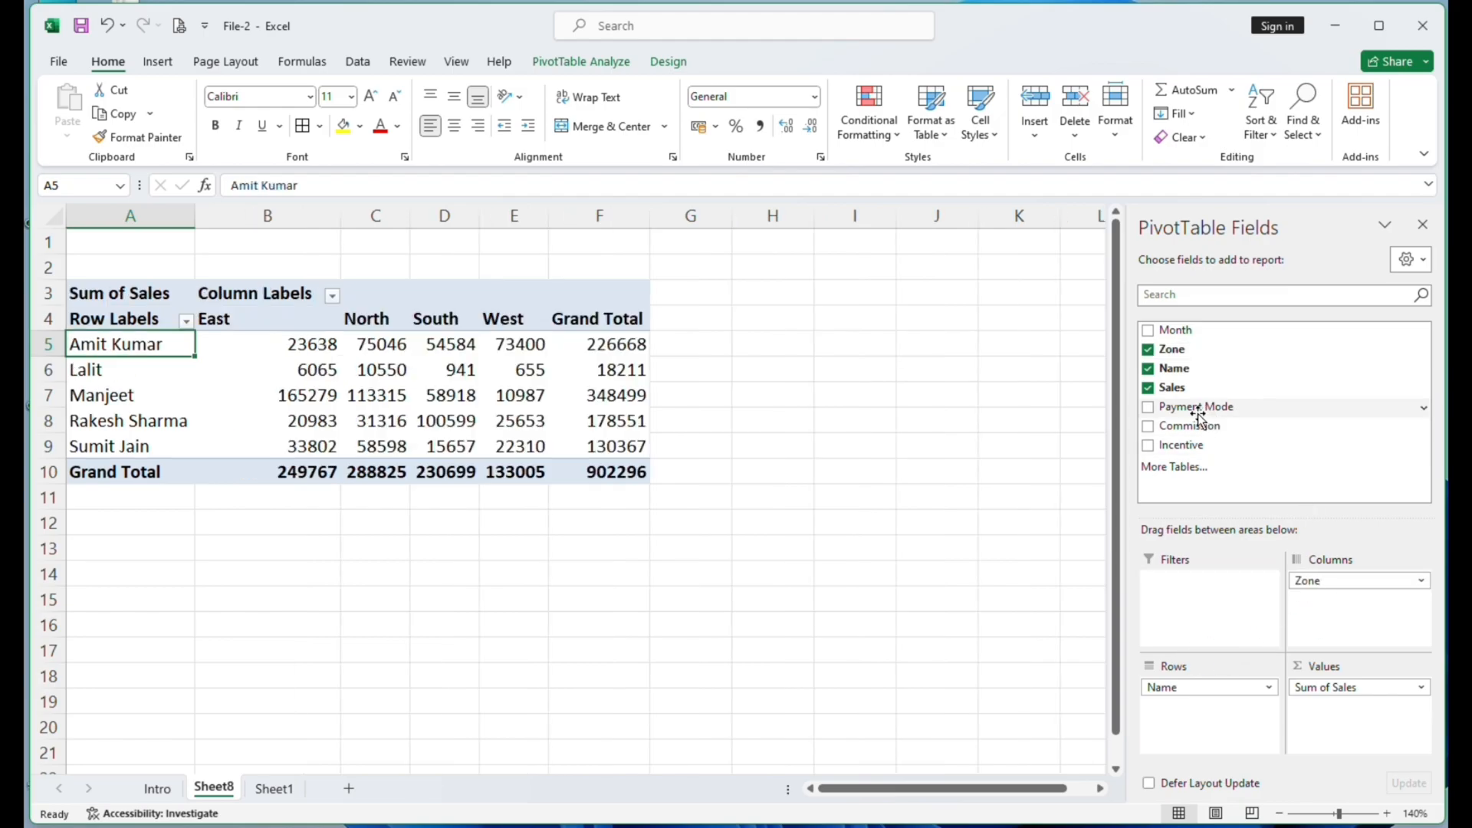
{"action": "left_click_drag", "start_coordinate": [1173, 330], "coordinate": [1196, 684]}
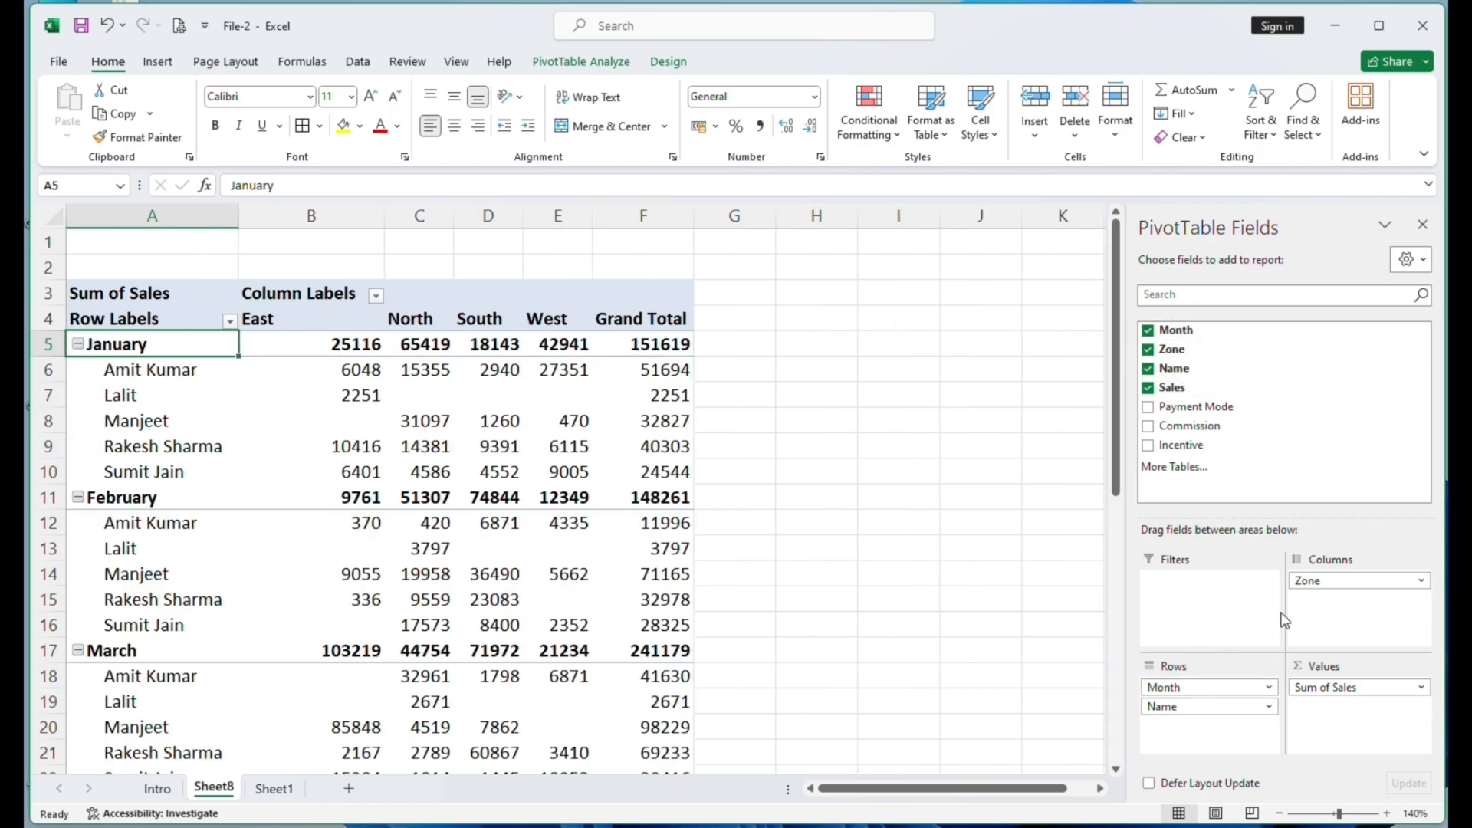
{"action": "left_click_drag", "start_coordinate": [1313, 580], "coordinate": [1253, 446]}
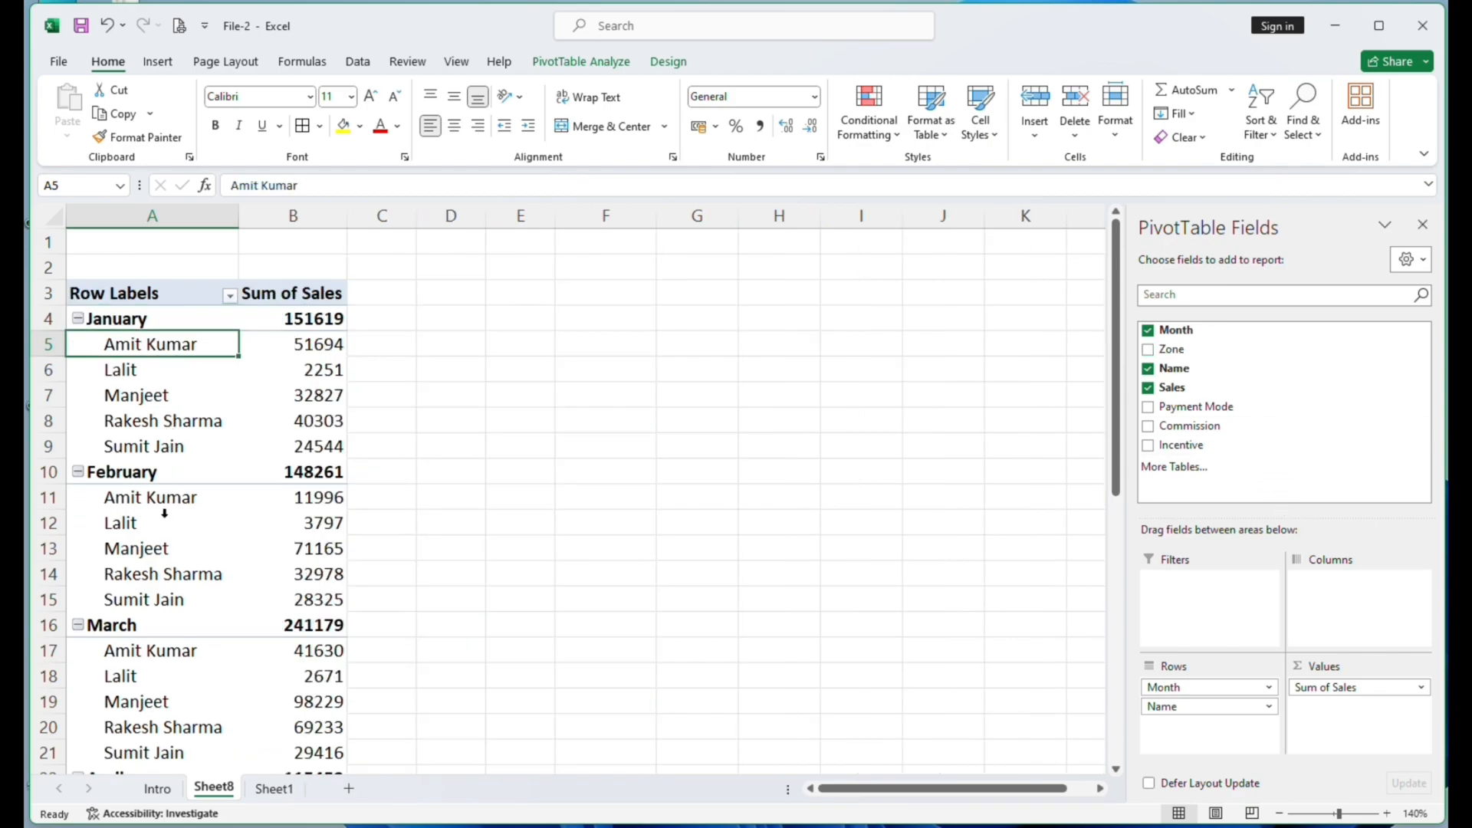
- Examine the name rows repeated under January, February and March and the Sum of Sales header
{"action": "left_click", "coordinate": [130, 369]}
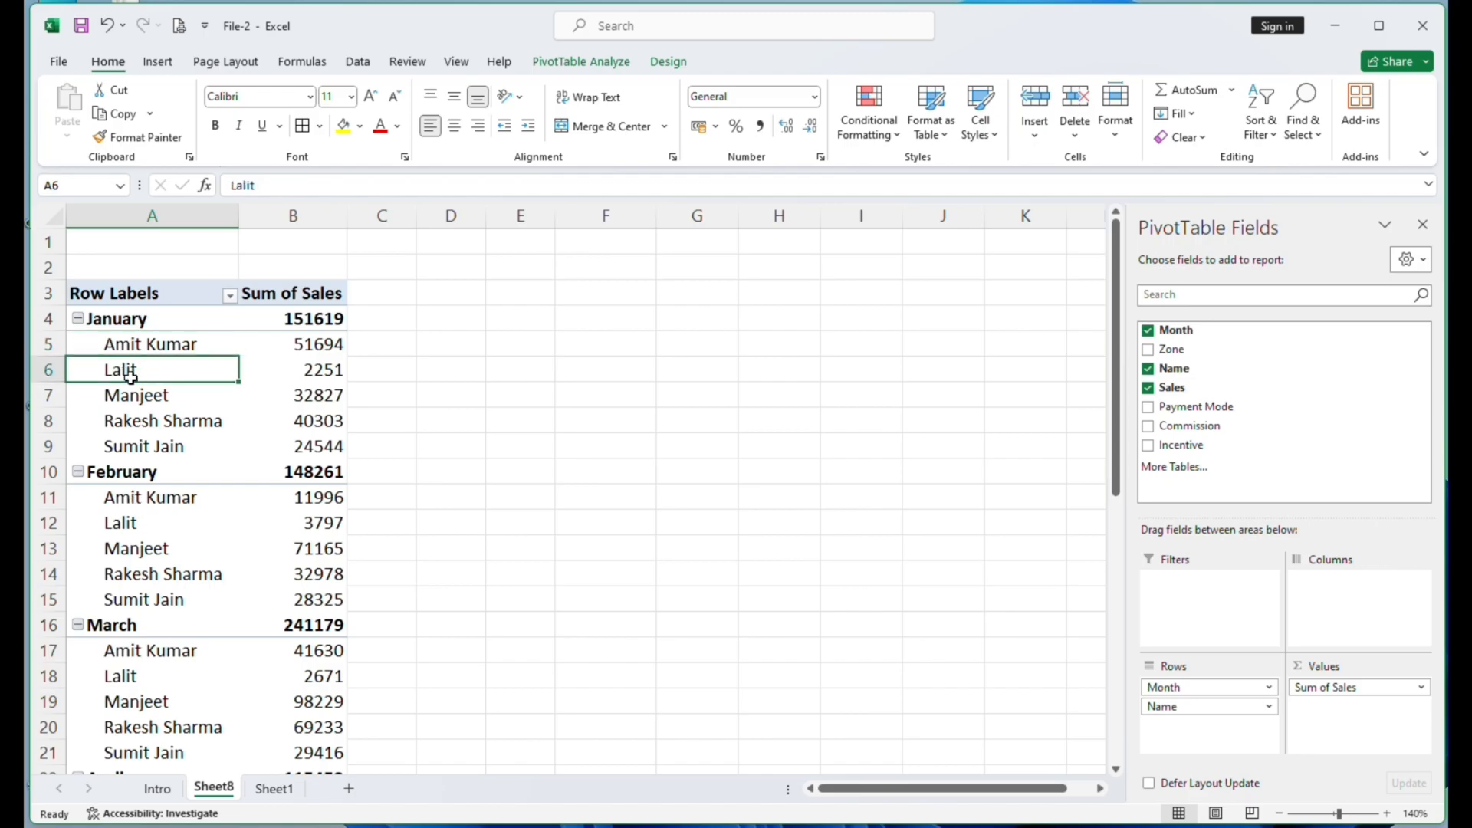
{"action": "left_click", "coordinate": [144, 524]}
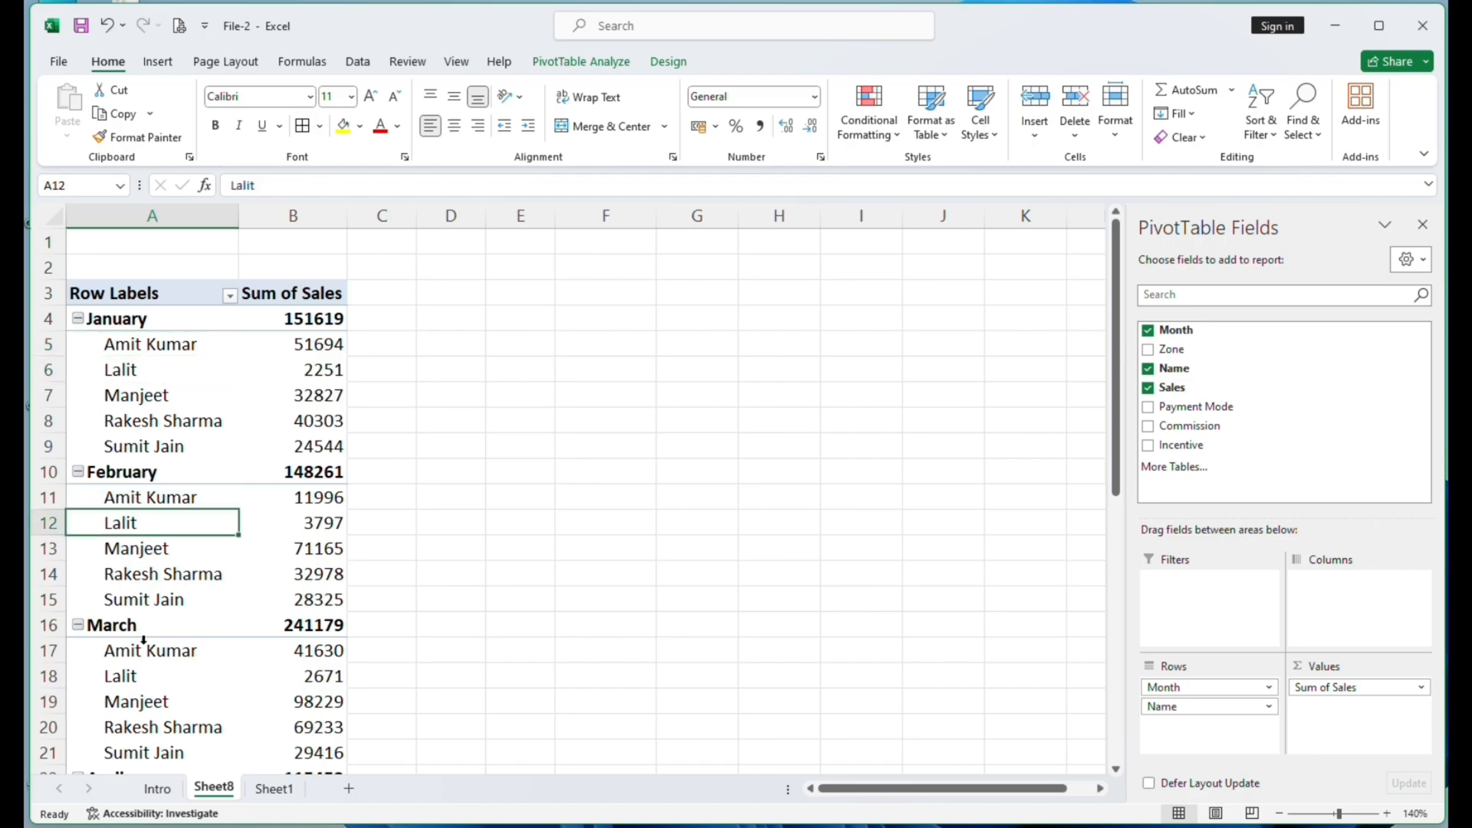
{"action": "left_click", "coordinate": [142, 675]}
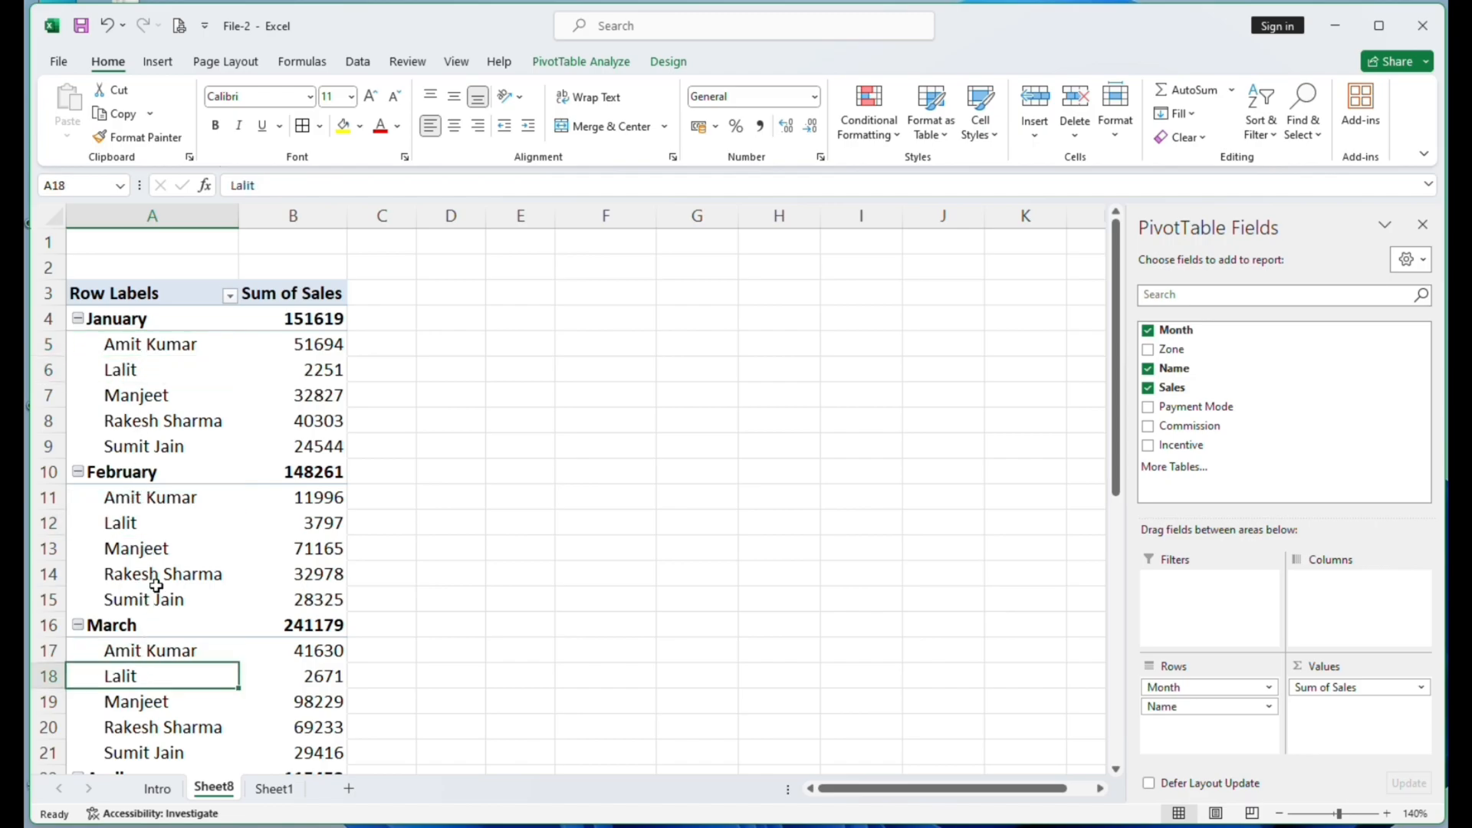
{"action": "left_click", "coordinate": [143, 397]}
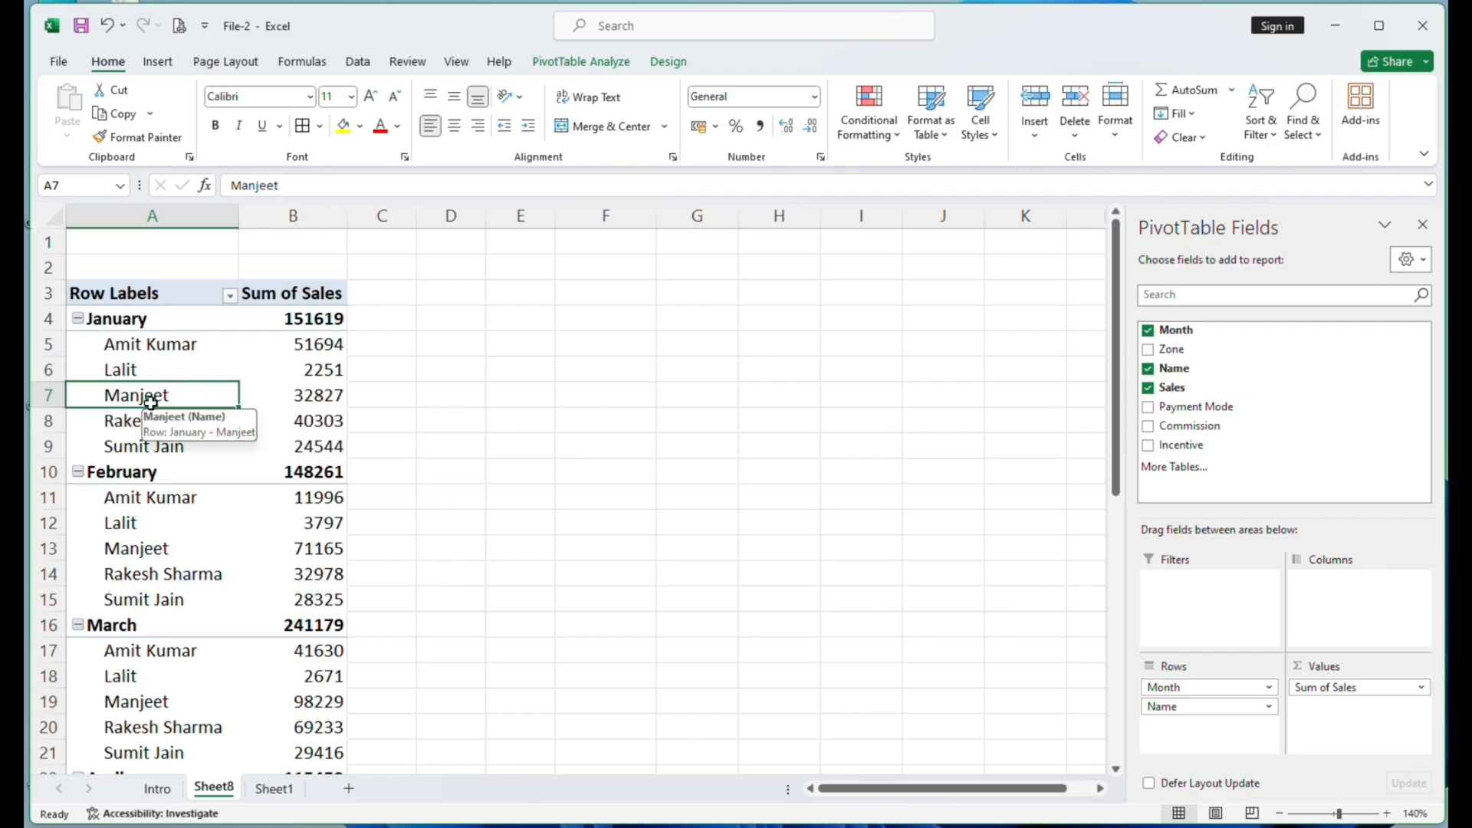
{"action": "left_click", "coordinate": [310, 295]}
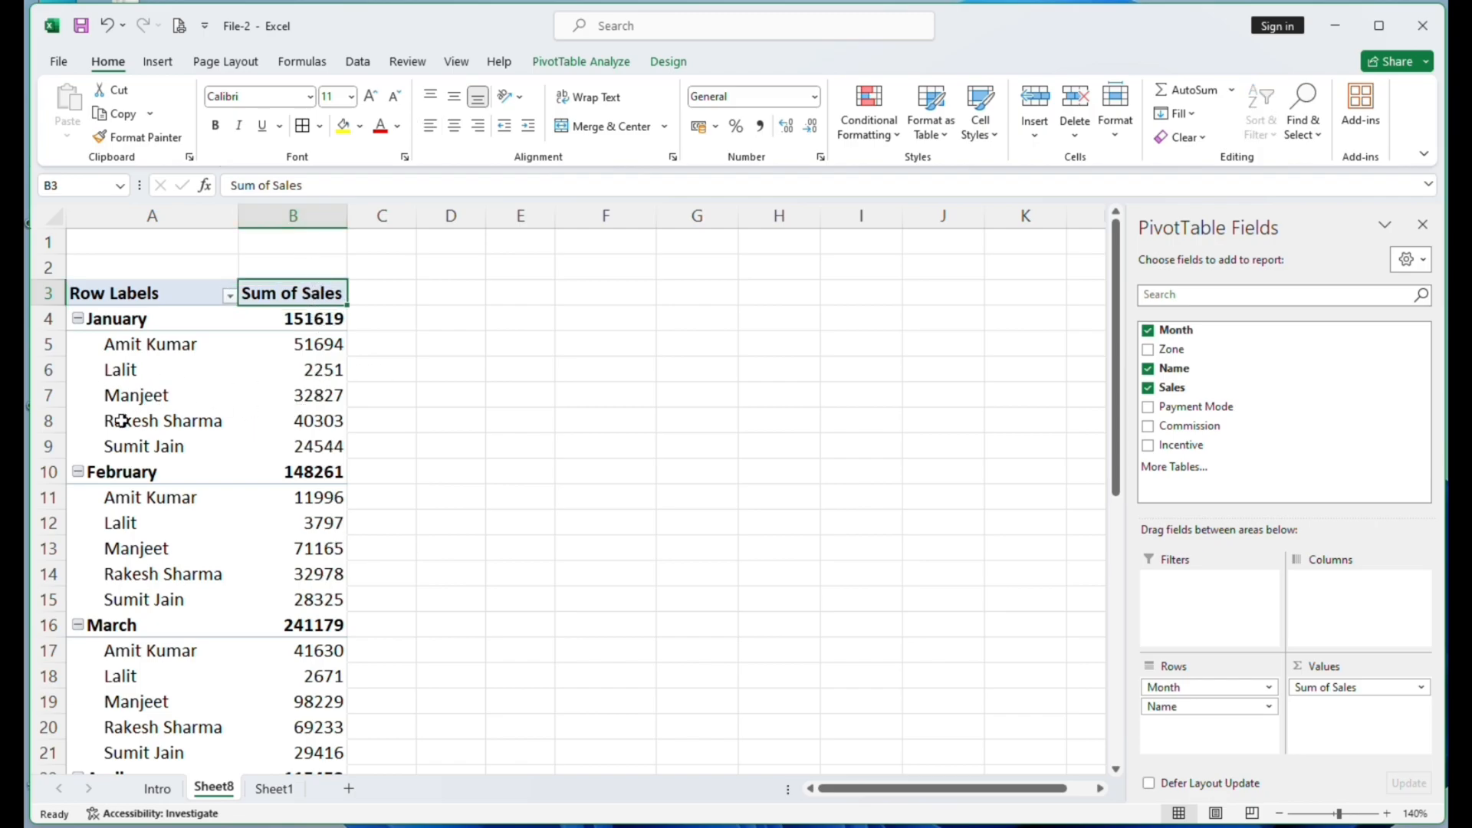
{"action": "mouse_move", "coordinate": [323, 427]}
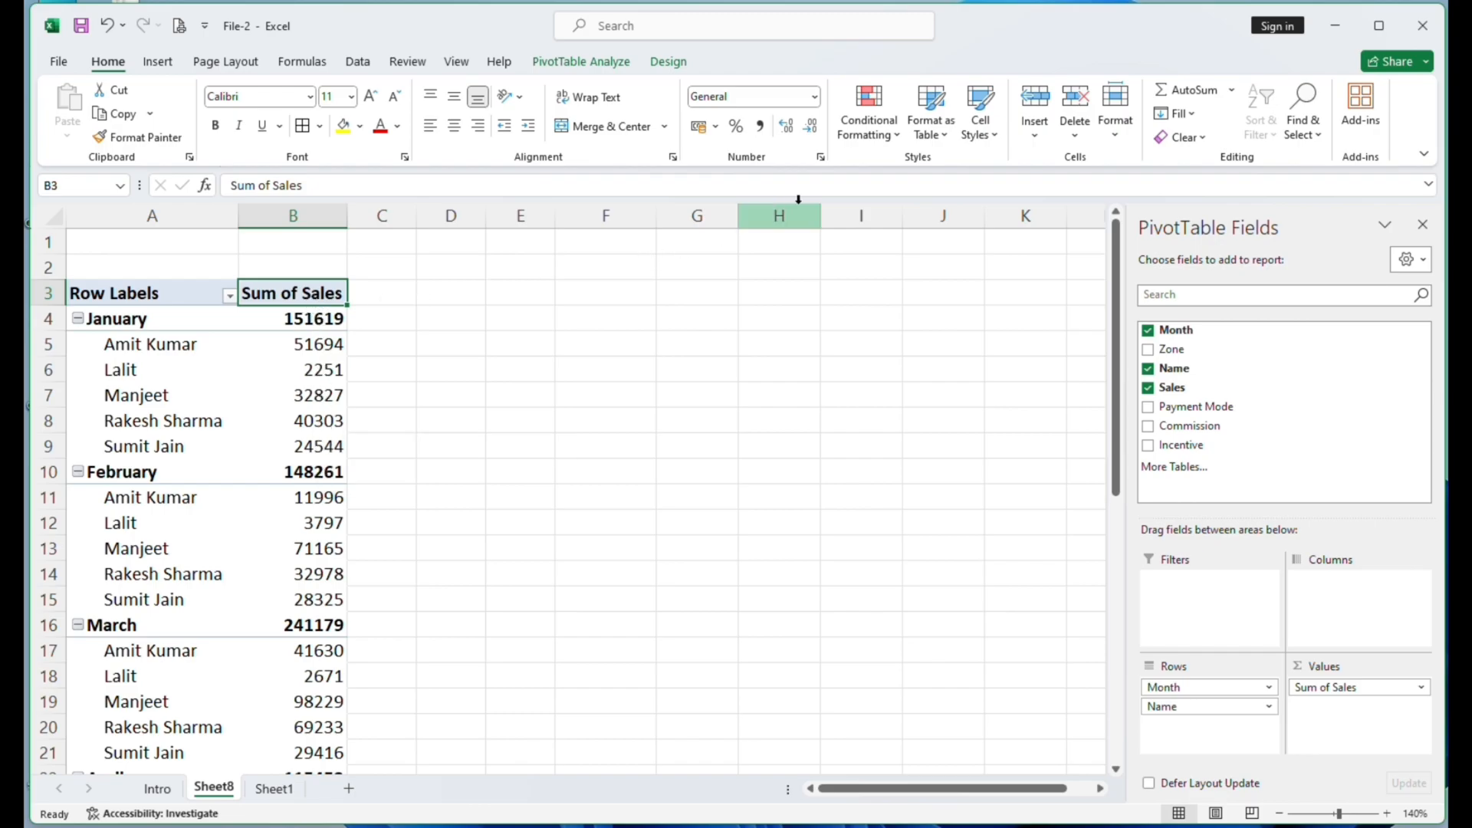
- Begin a calculated item in the PivotTable's Name field with its formula set to the row 7 salesperson's item multiplied by 2%
{"action": "left_click", "coordinate": [123, 397]}
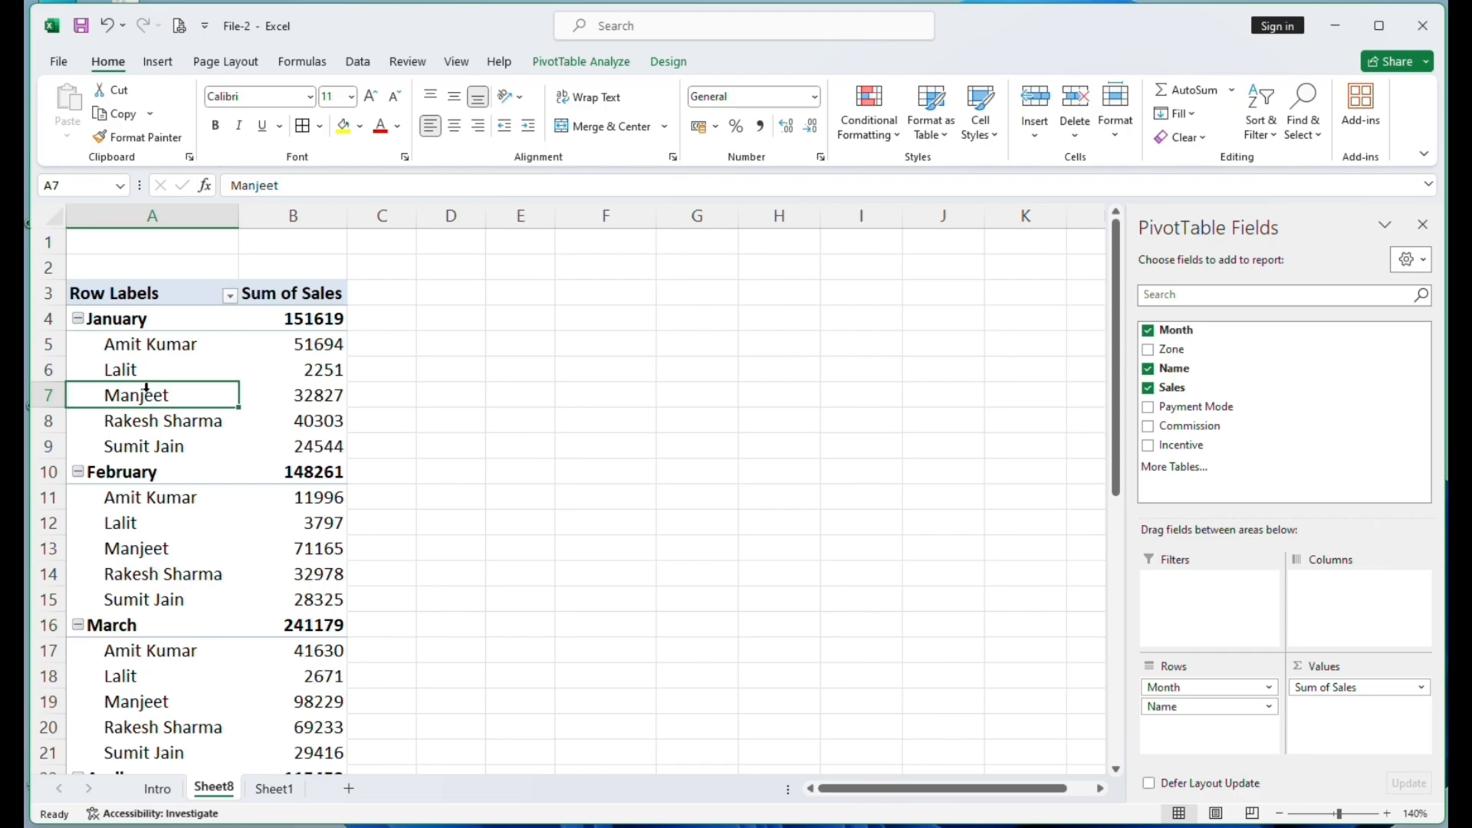
{"action": "left_click", "coordinate": [581, 61]}
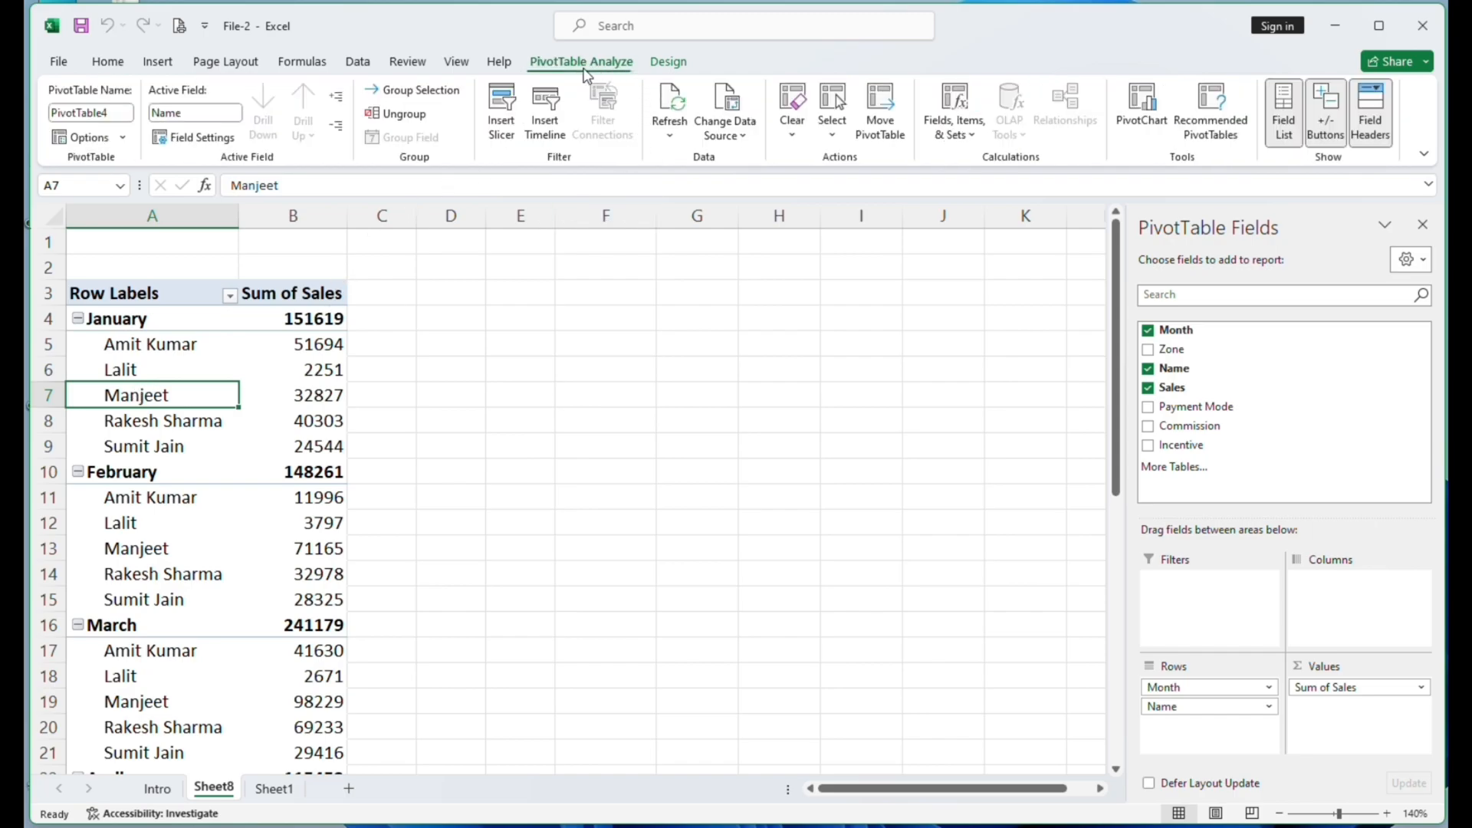
{"action": "left_click", "coordinate": [955, 123]}
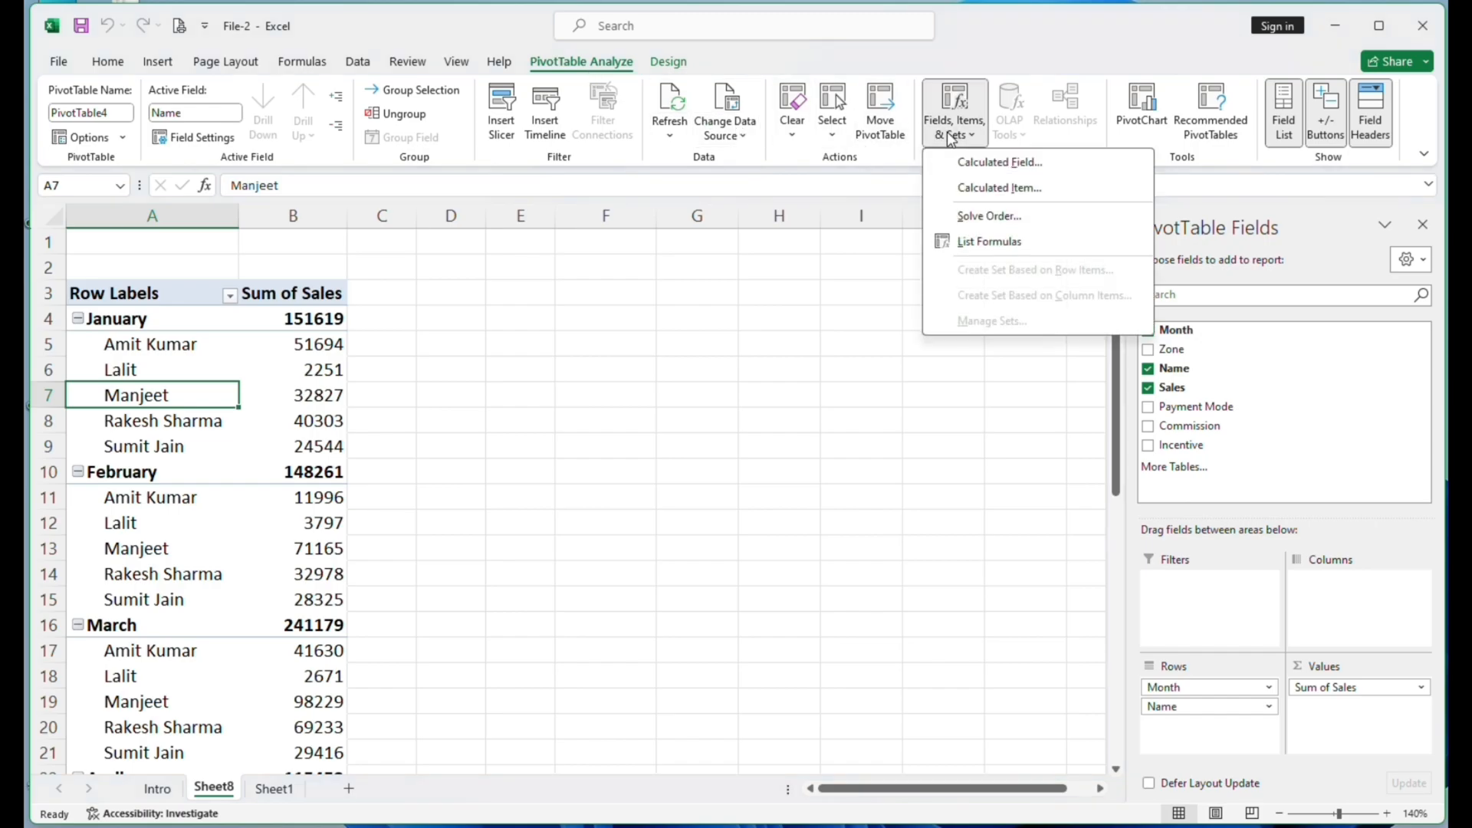
{"action": "left_click", "coordinate": [986, 189]}
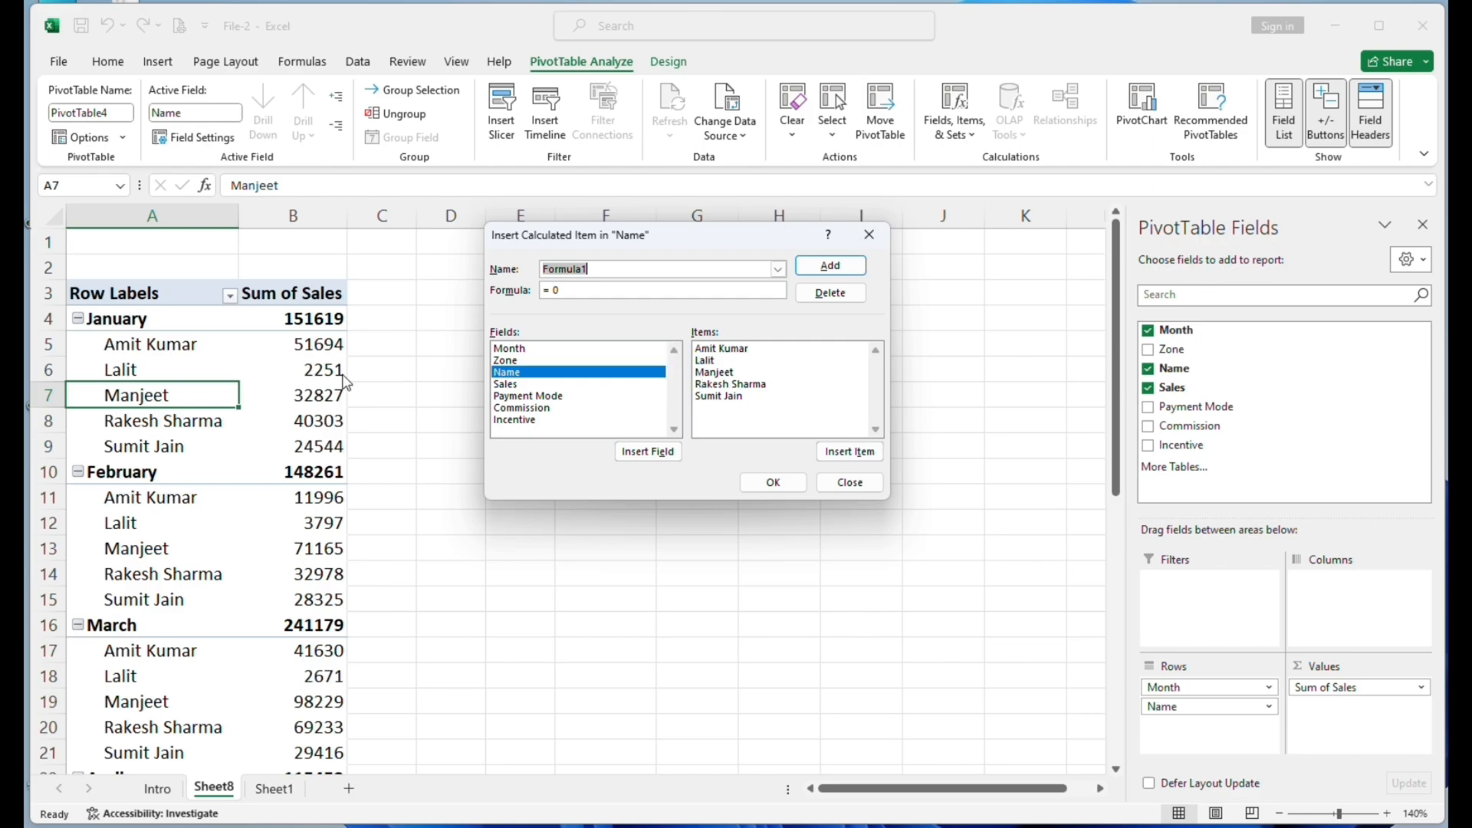
{"action": "left_click", "coordinate": [721, 373]}
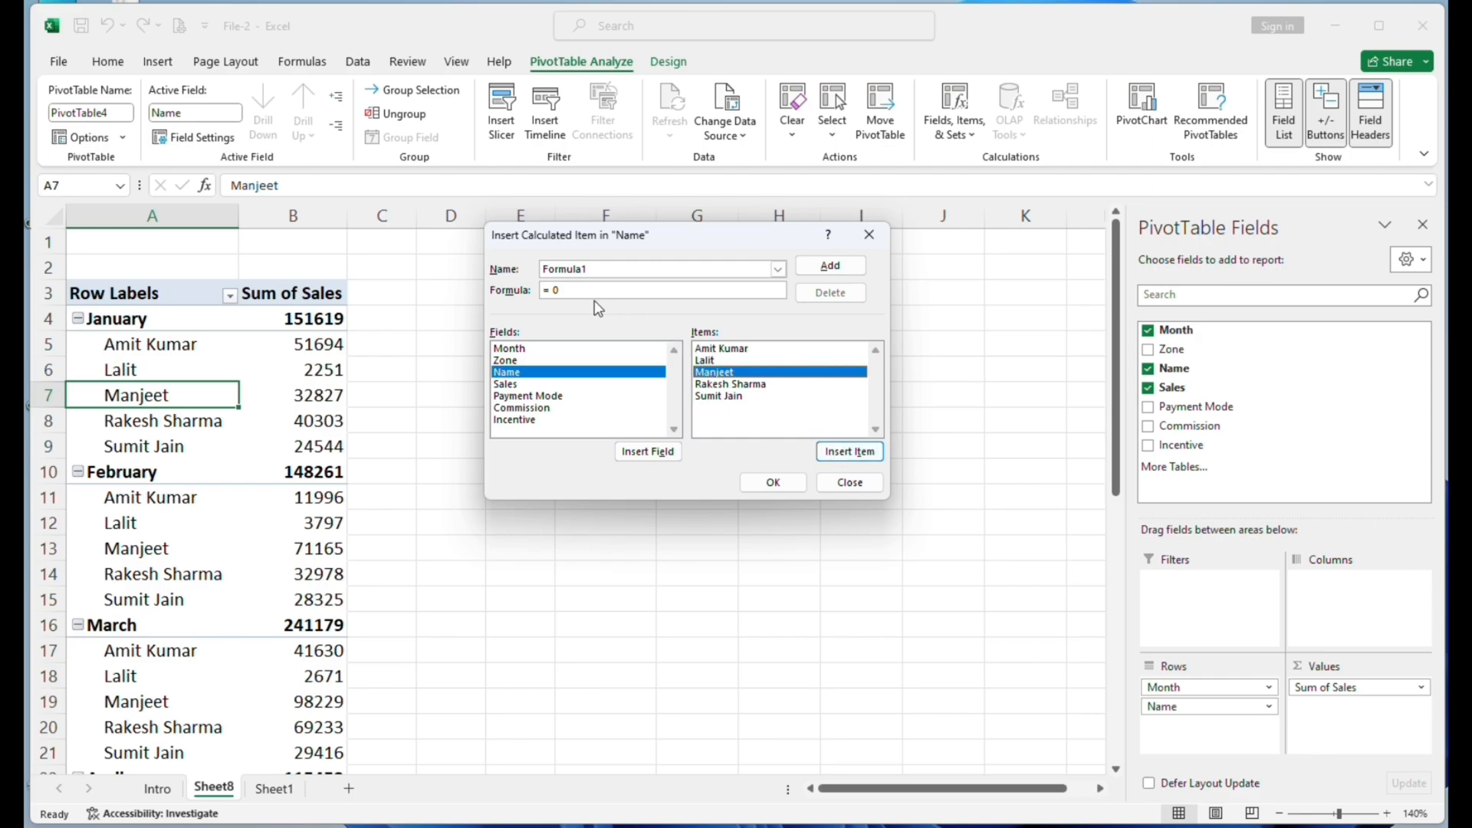
{"action": "left_click", "coordinate": [849, 452]}
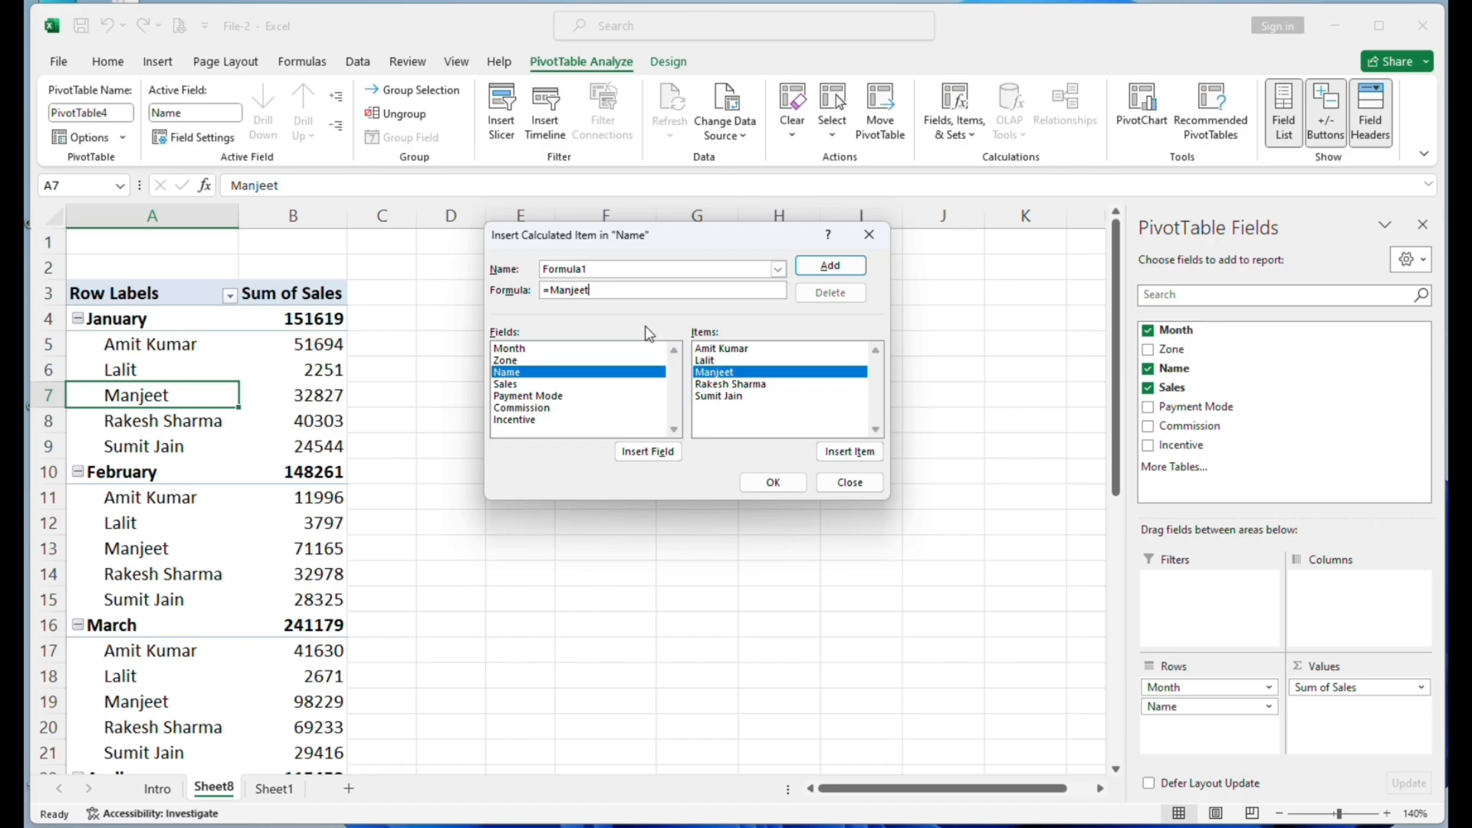
{"action": "type", "text": "*2"}
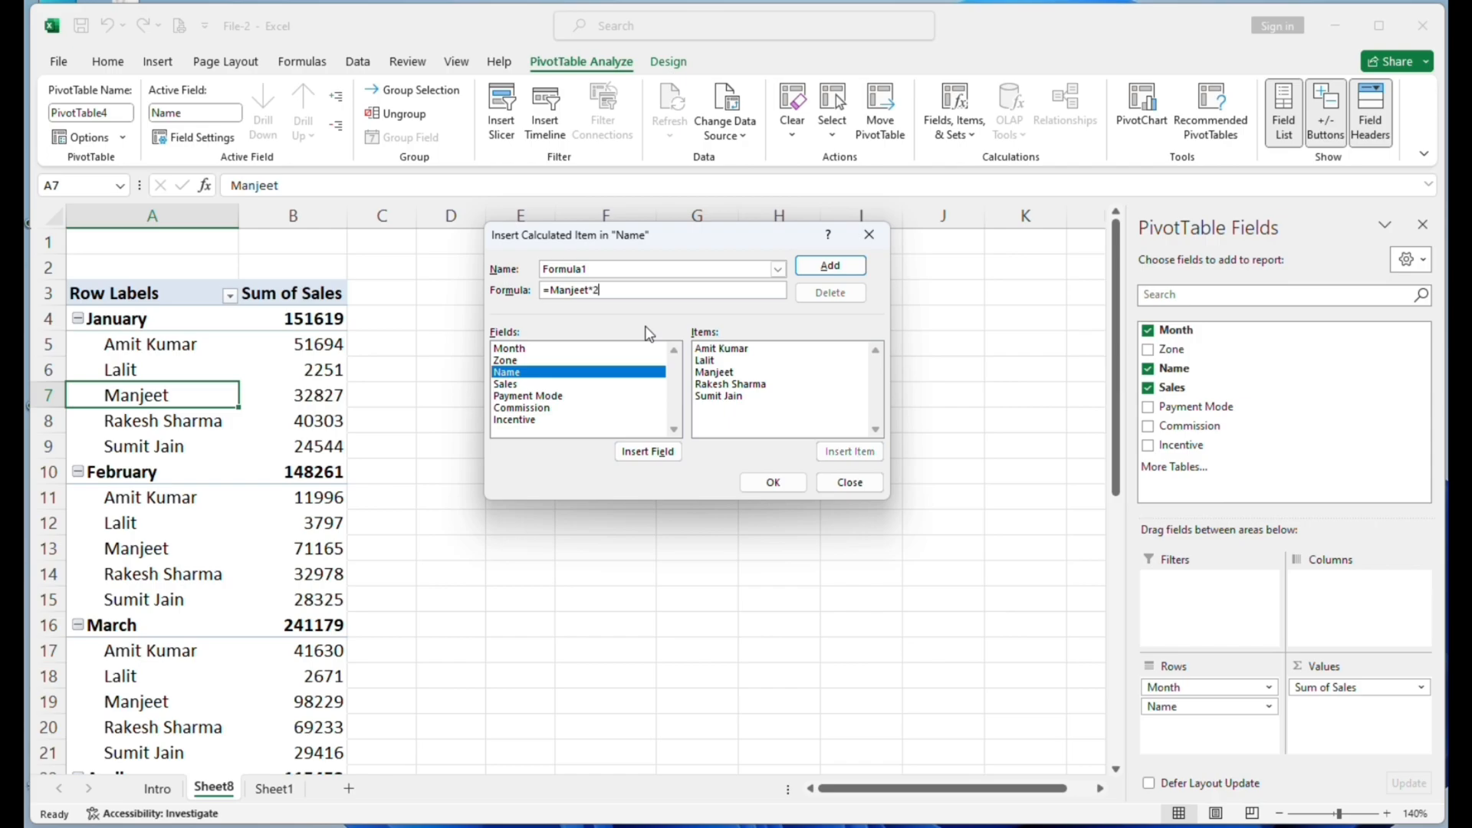
{"action": "type", "text": "%"}
- Name the calculated item with that salesperson's name followed by "Incentive", and add it to the PivotTable
{"action": "key", "text": "BackSpace"}
{"action": "key", "text": "BackSpace"}
{"action": "key", "text": "BackSpace"}
{"action": "key", "text": "BackSpace"}
{"action": "key", "text": "BackSpace"}
{"action": "key", "text": "BackSpace"}
{"action": "key", "text": "BackSpace"}
{"action": "key", "text": "BackSpace"}
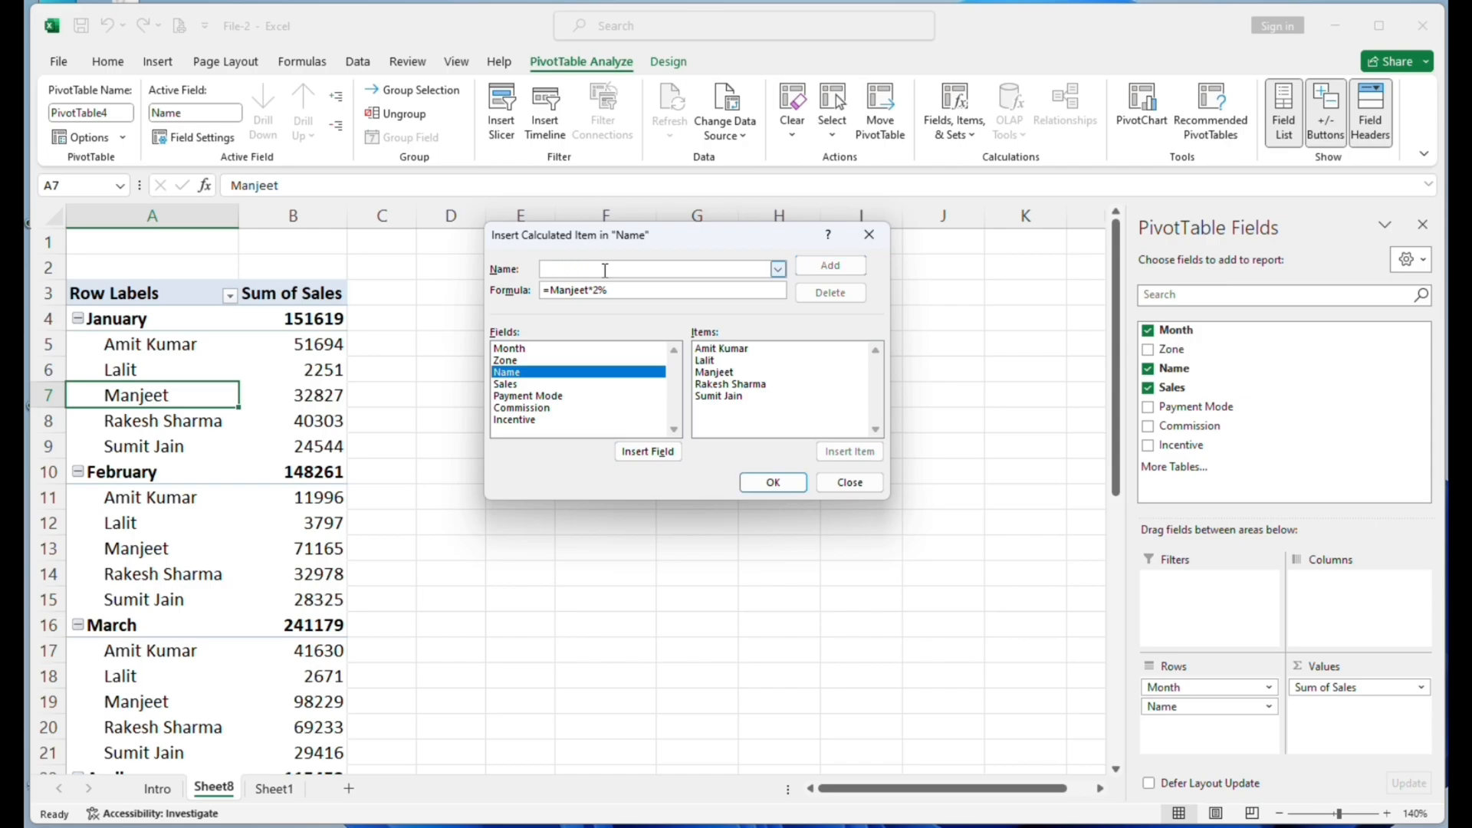
{"action": "type", "text": "Manjeet In"}
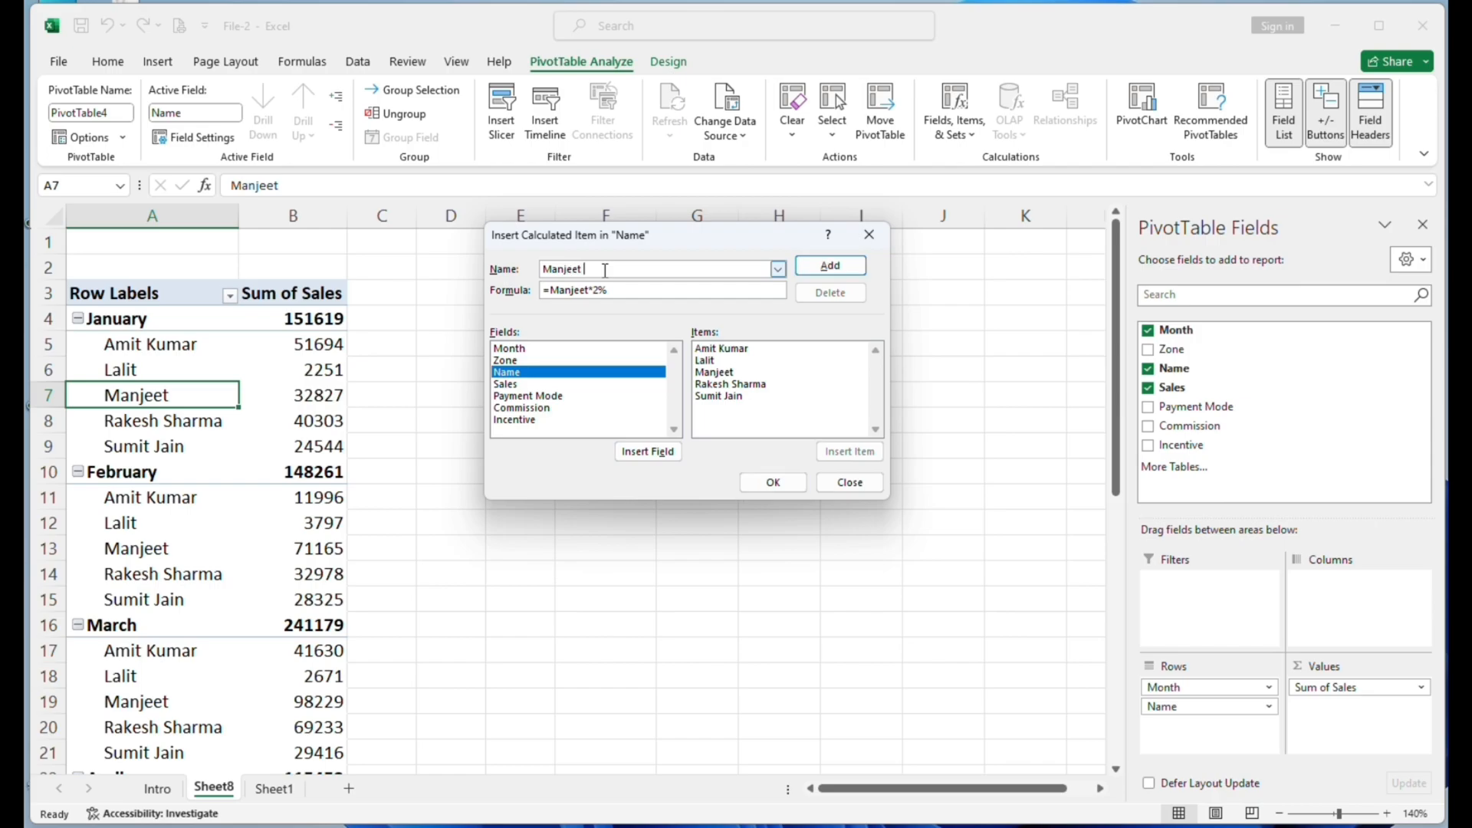
{"action": "type", "text": "d"}
{"action": "type", "text": "entive"}
{"action": "left_click", "coordinate": [832, 268]}
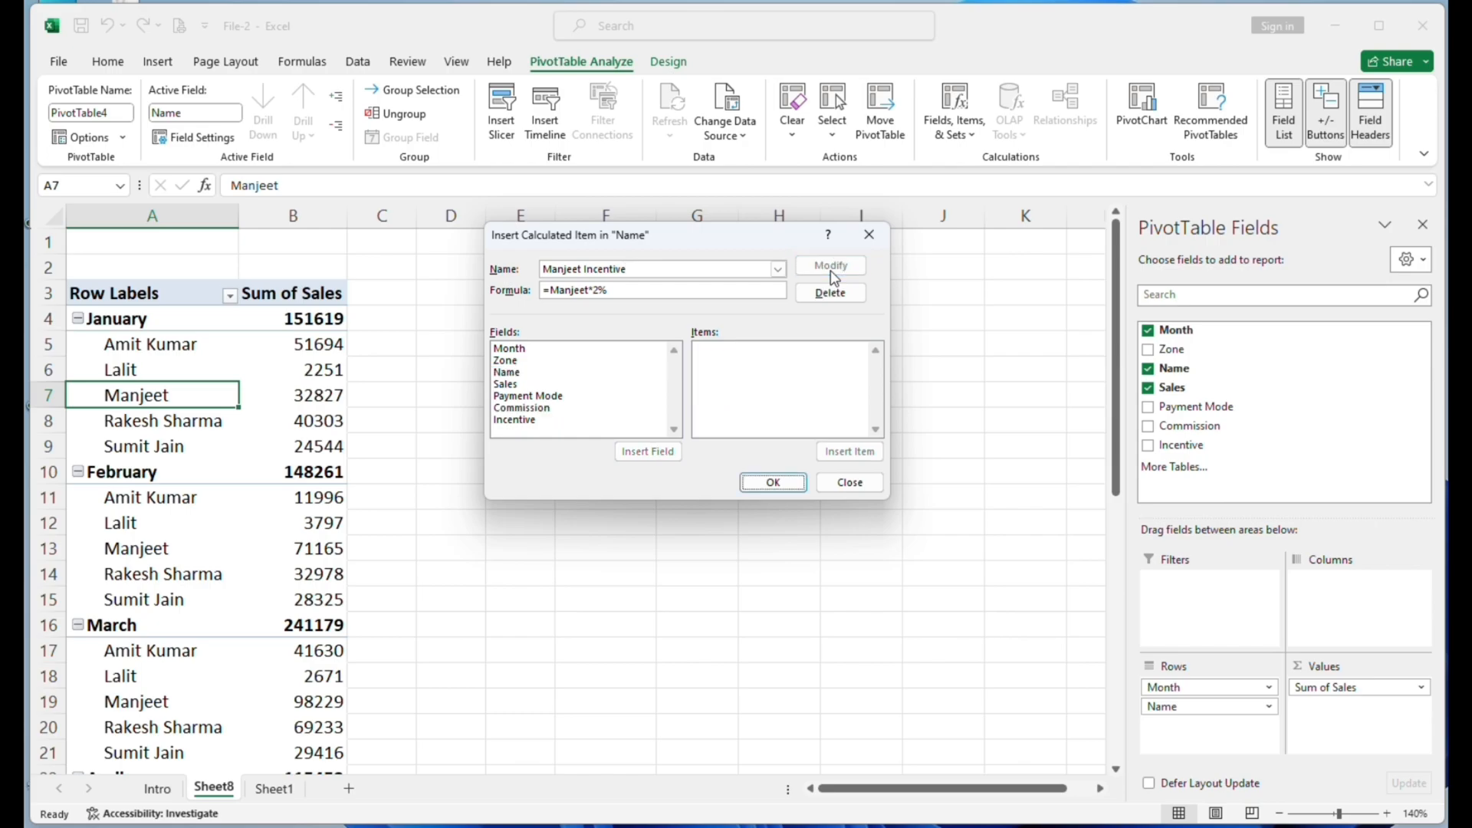
{"action": "left_click", "coordinate": [785, 480]}
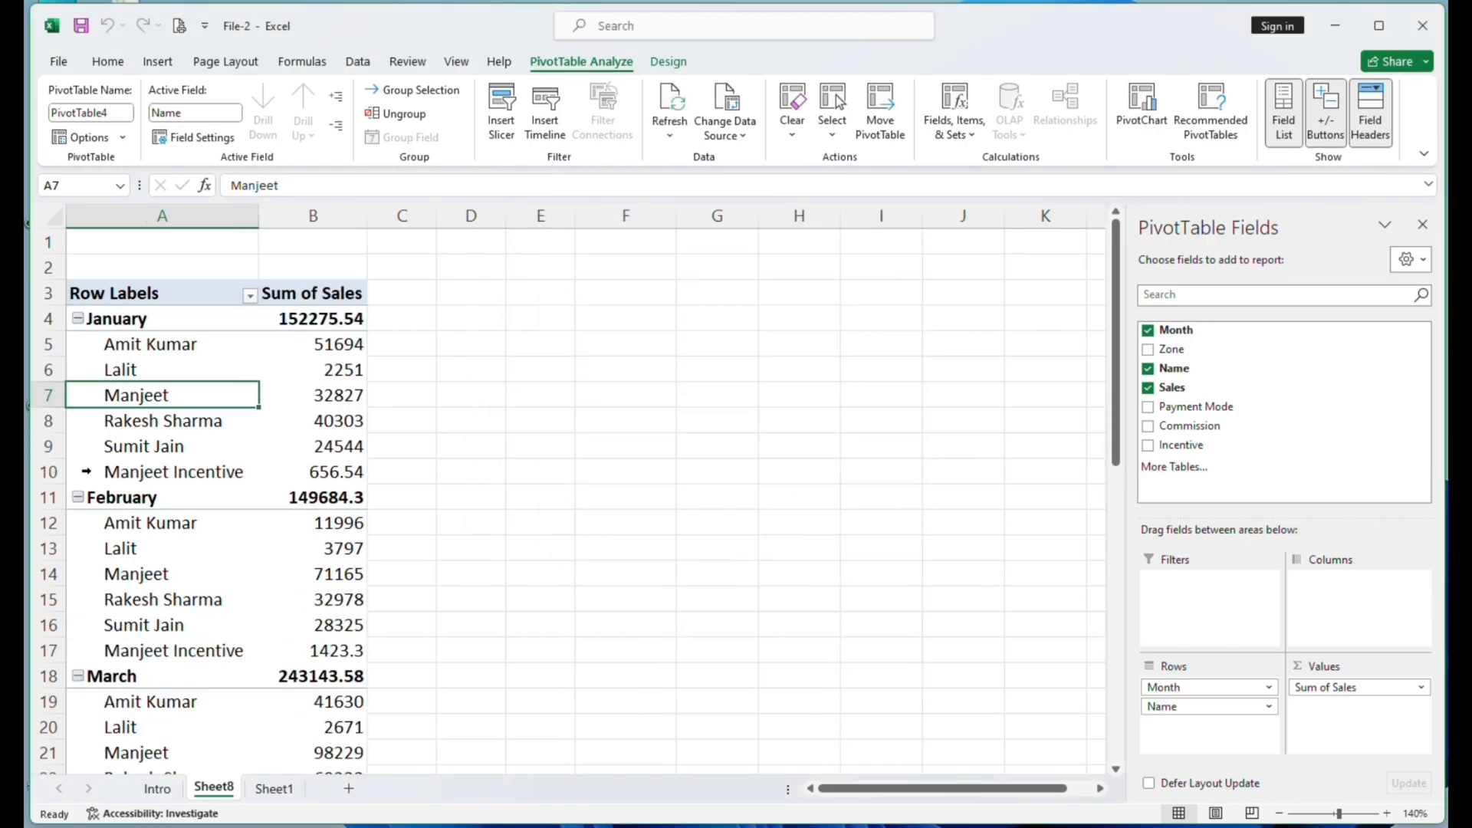
- Examine the new Incentive row and its formula under the months down to the Grand Total, and check the source data on Sheet1
{"action": "left_click", "coordinate": [130, 471]}
{"action": "left_click", "coordinate": [340, 473]}
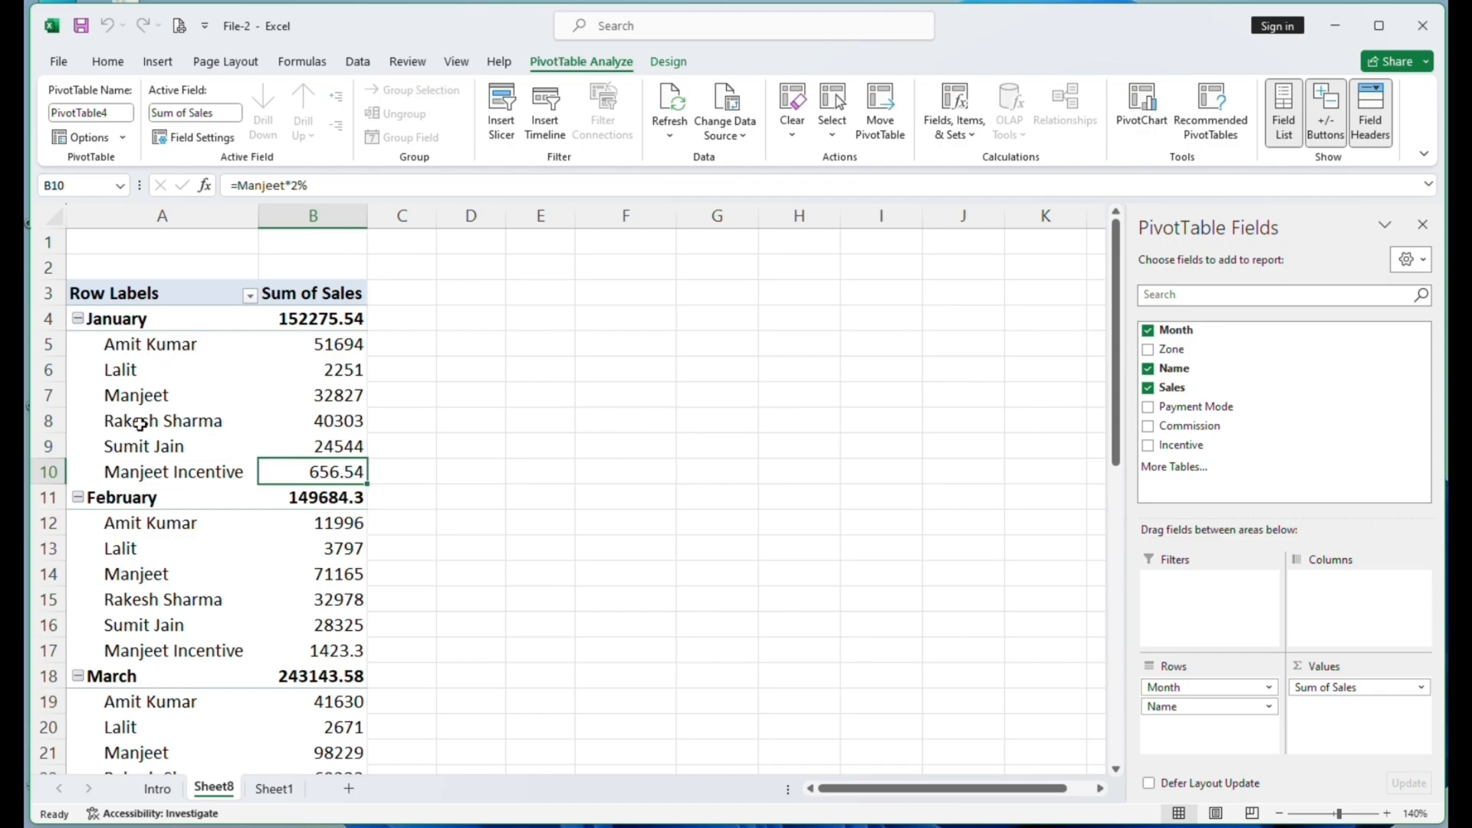
{"action": "left_click", "coordinate": [159, 653]}
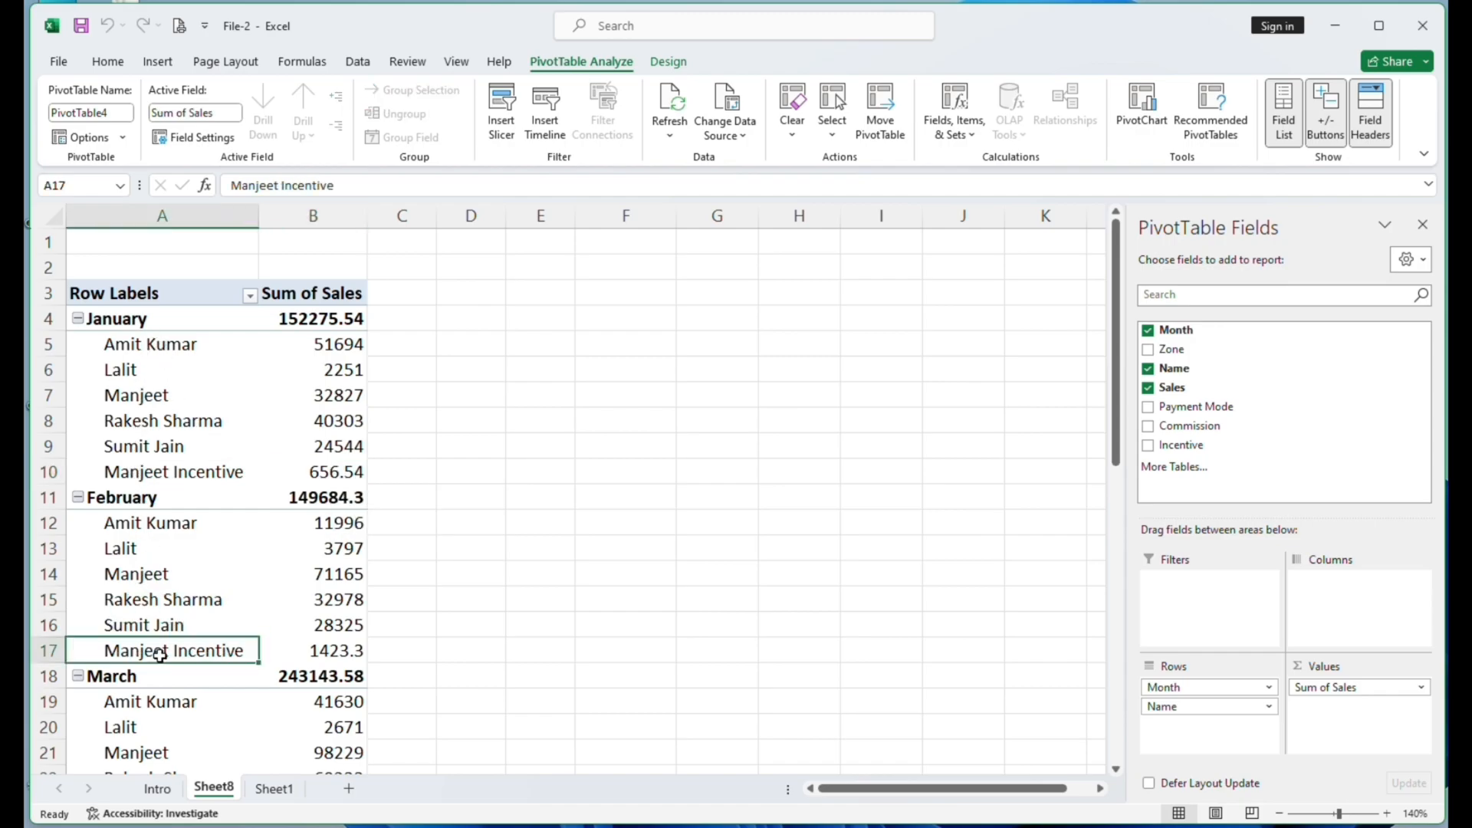
{"action": "left_click", "coordinate": [323, 651]}
{"action": "scroll", "coordinate": [322, 651], "scroll_direction": "down", "scroll_amount": 3}
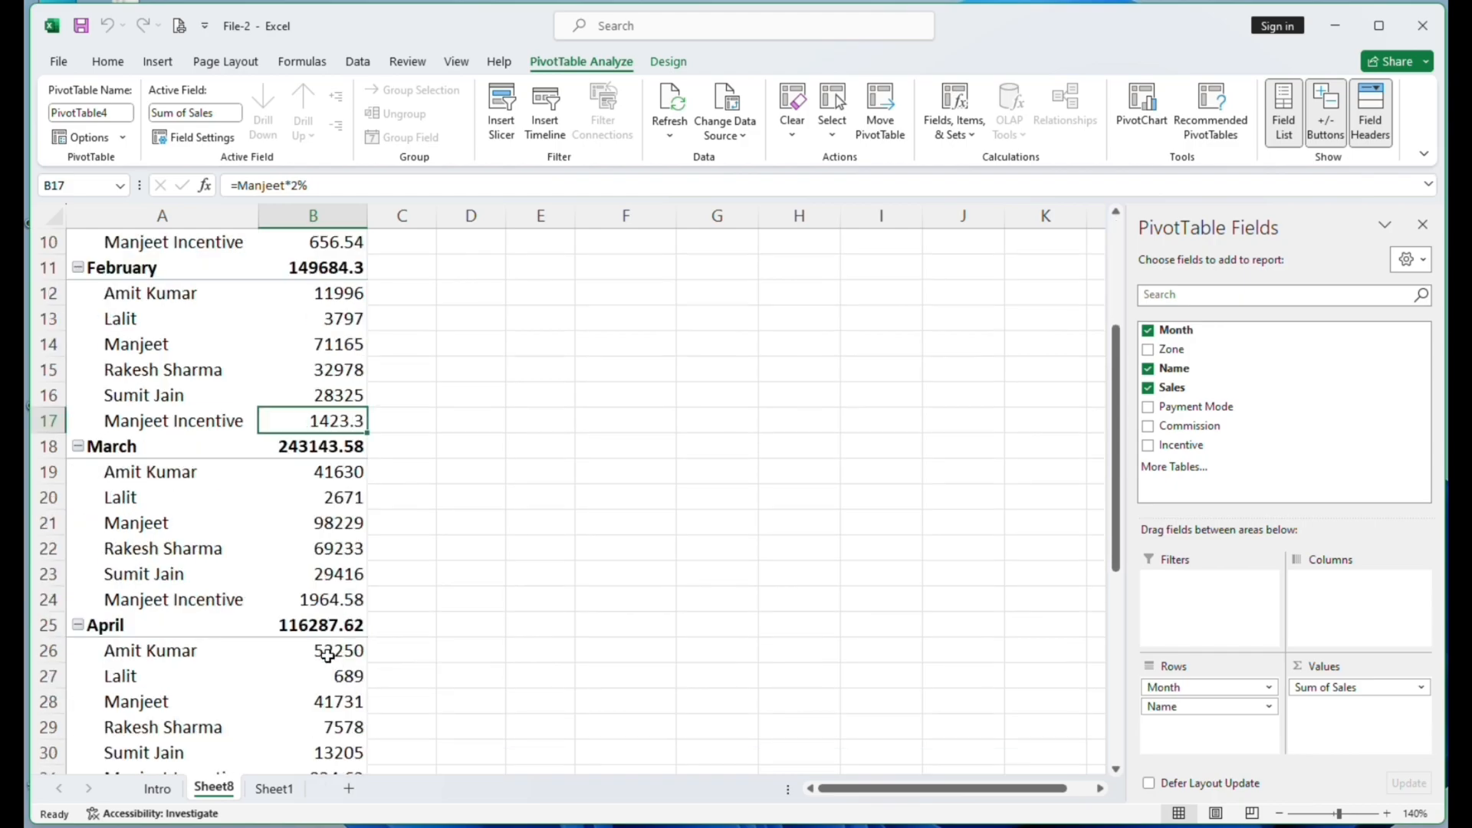
{"action": "left_click", "coordinate": [175, 602]}
{"action": "left_click", "coordinate": [311, 601]}
{"action": "scroll", "coordinate": [314, 603], "scroll_direction": "down", "scroll_amount": 4}
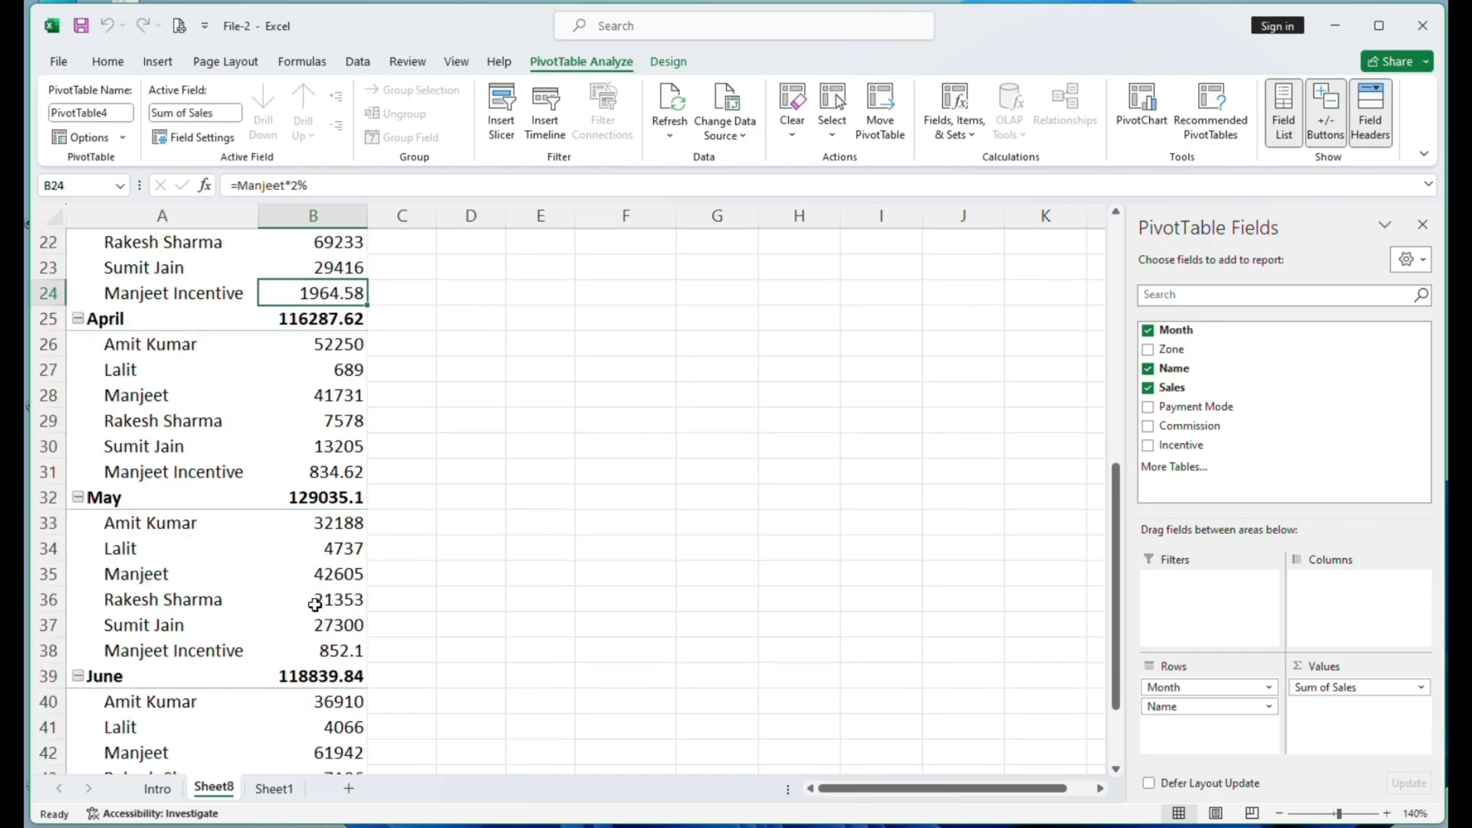
{"action": "double_click", "coordinate": [171, 652]}
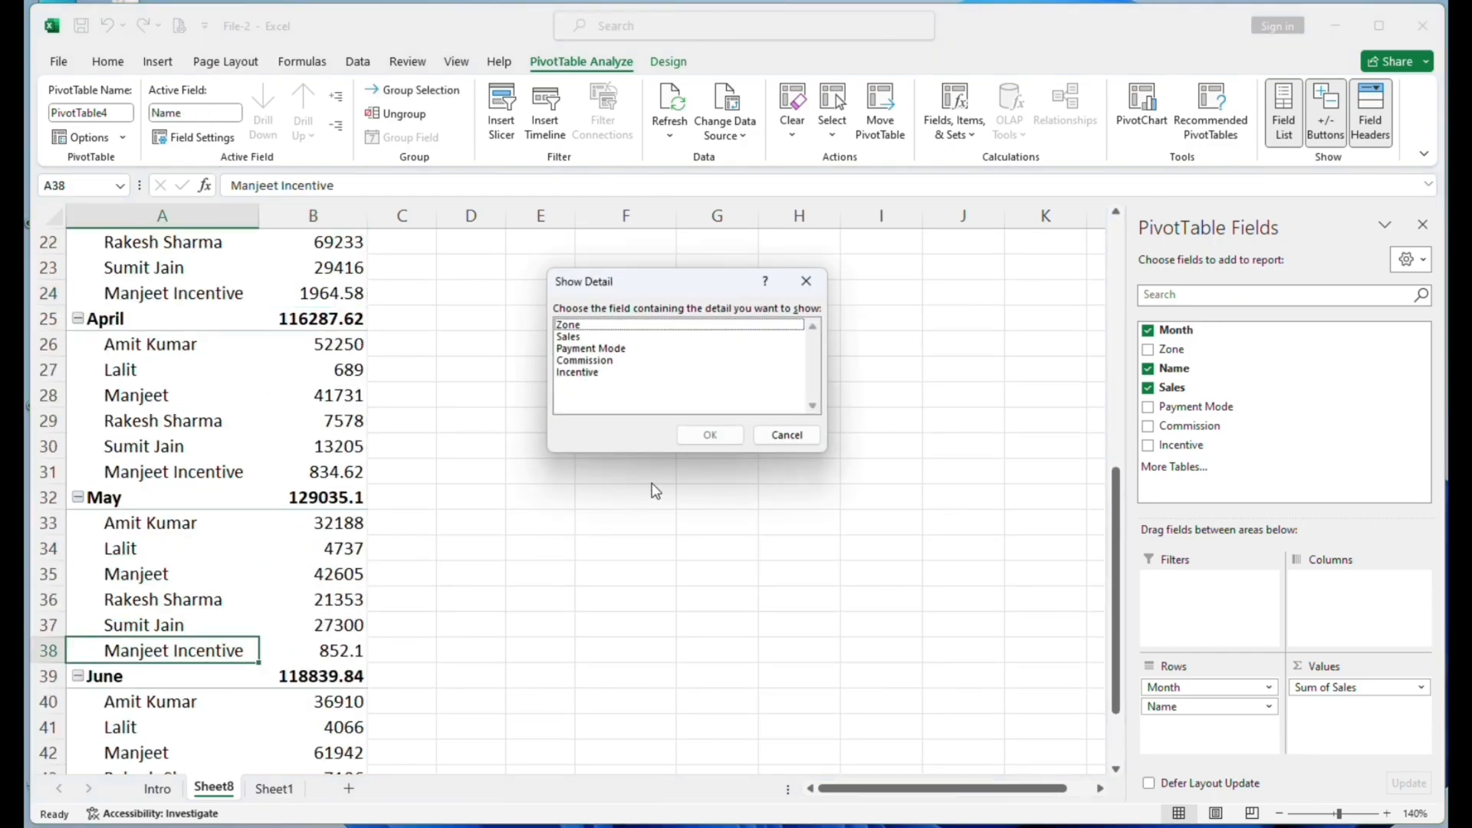
{"action": "left_click", "coordinate": [782, 435]}
{"action": "scroll", "coordinate": [284, 627], "scroll_direction": "down", "scroll_amount": 1}
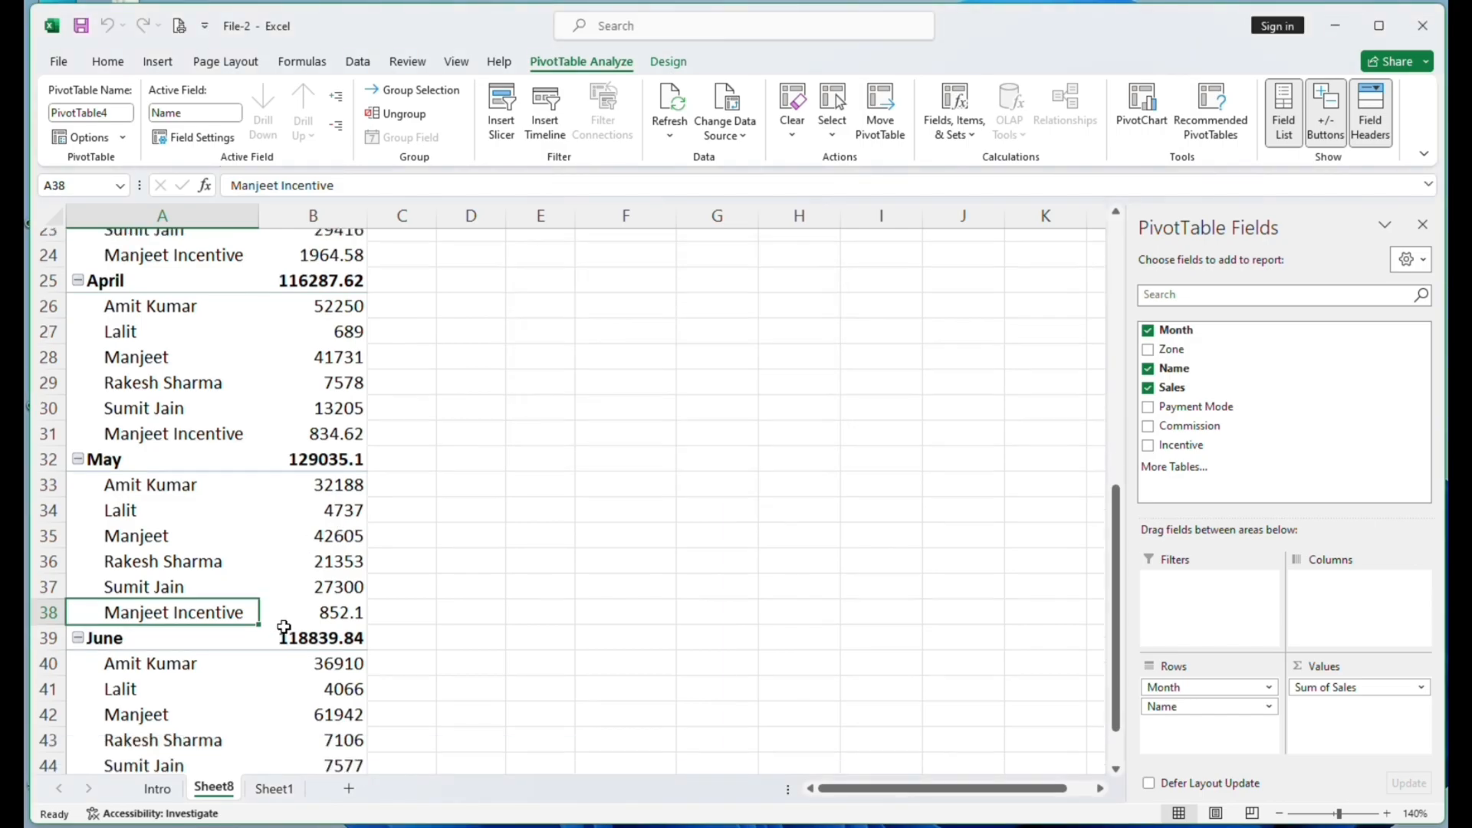
{"action": "scroll", "coordinate": [283, 627], "scroll_direction": "down", "scroll_amount": 3}
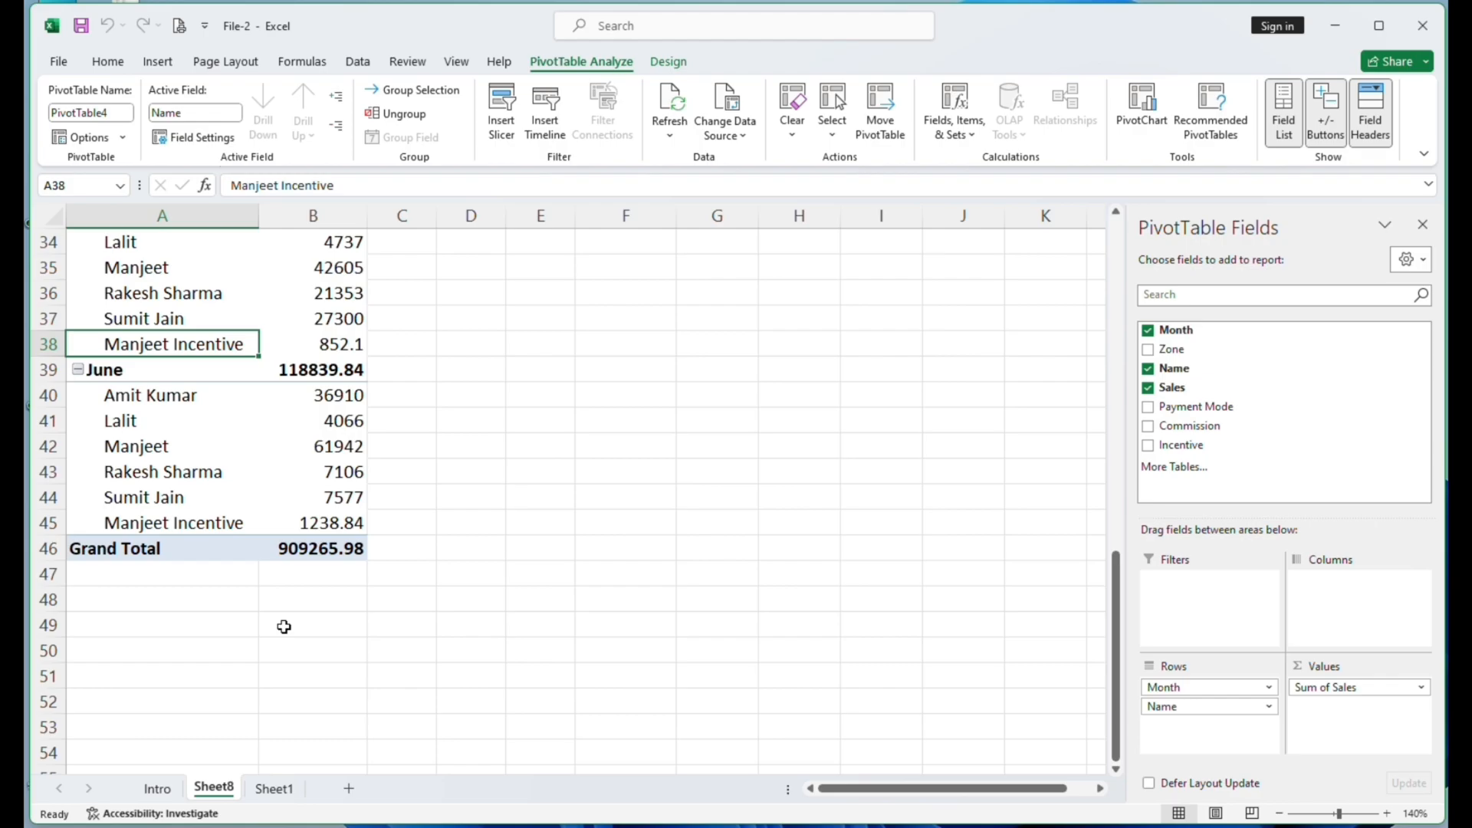
{"action": "left_click", "coordinate": [283, 787]}
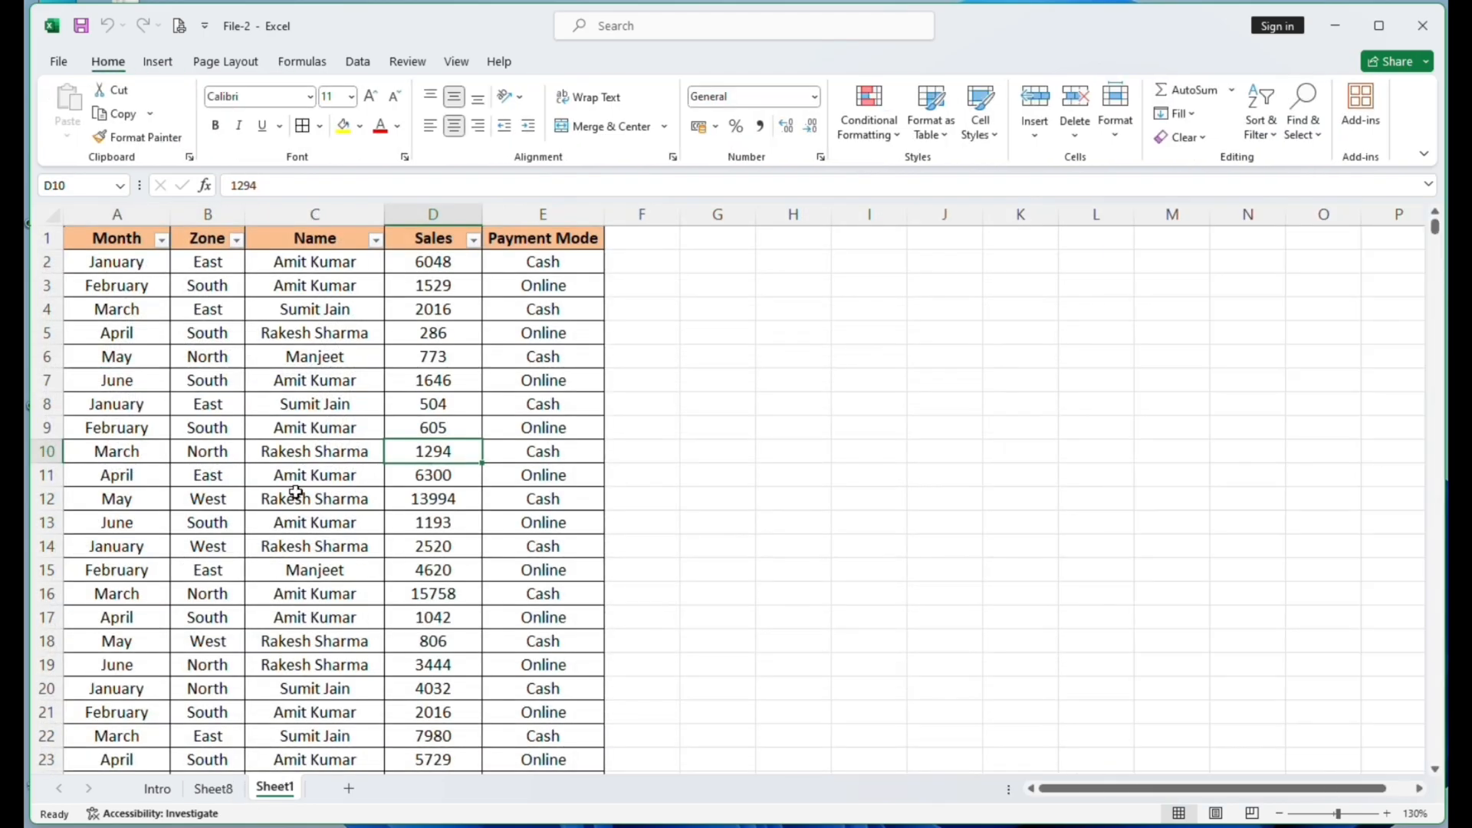
{"action": "left_click", "coordinate": [213, 788]}
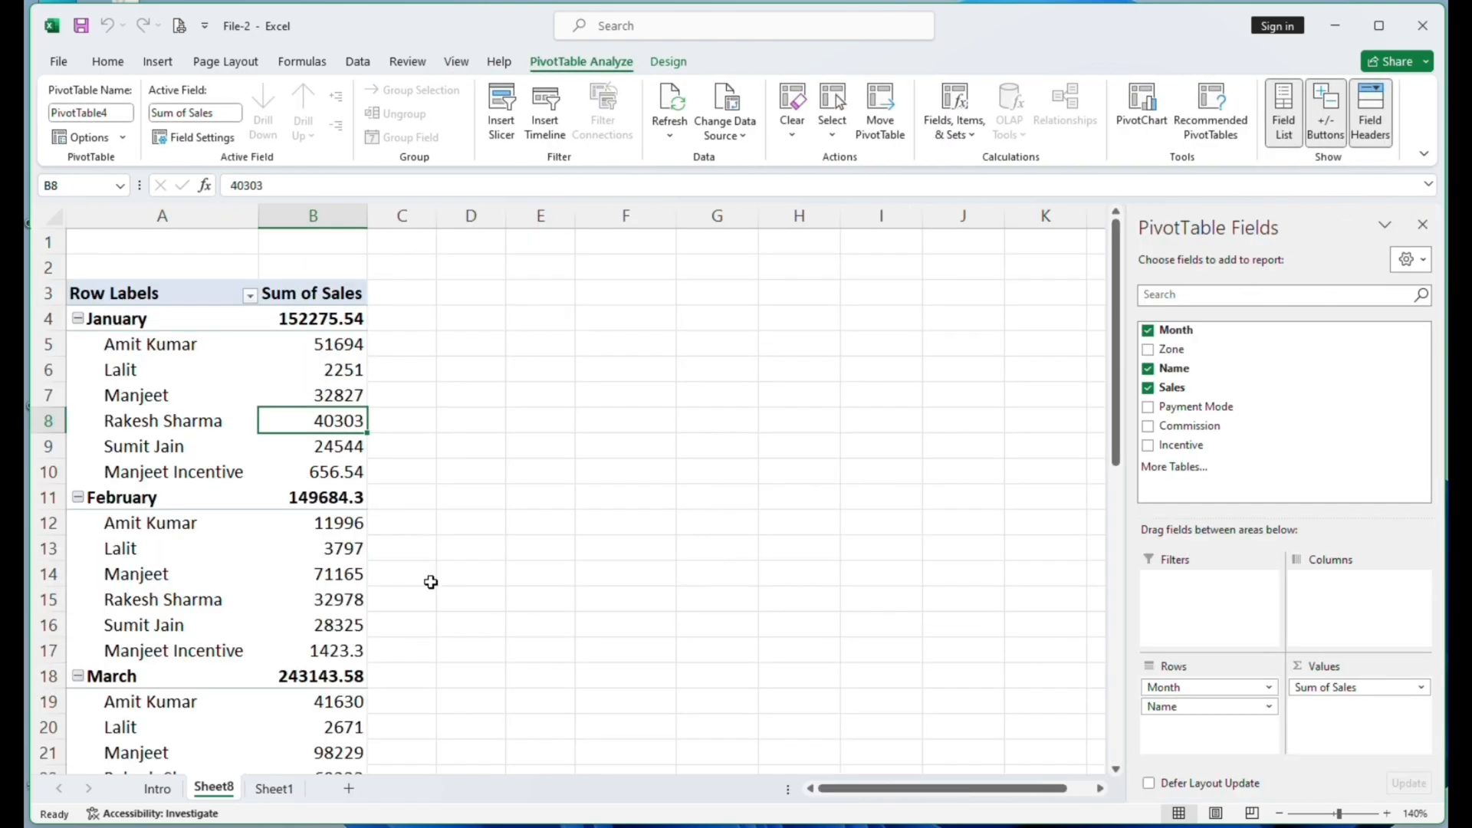